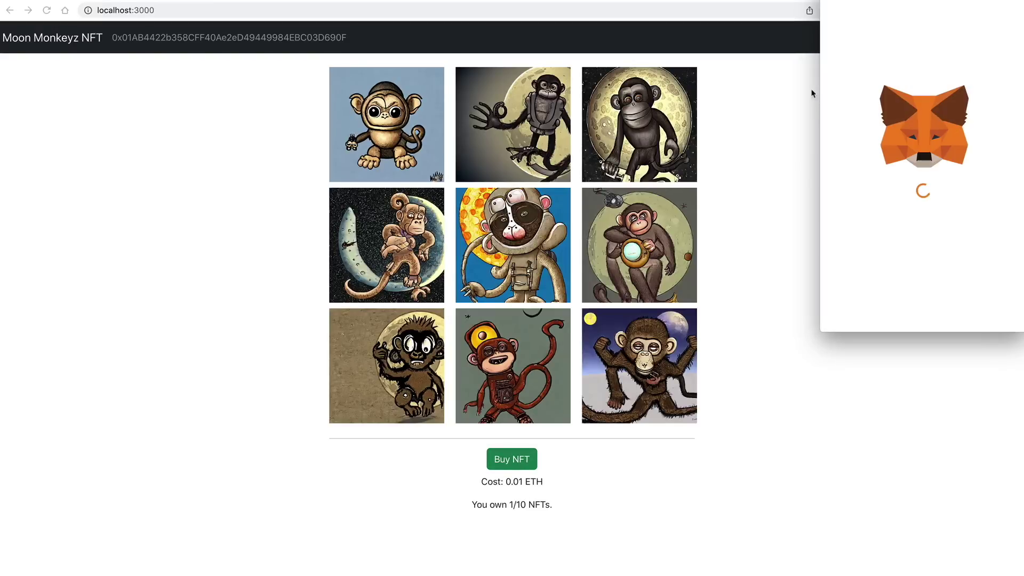
- Confirm the Moon Monkeyz NFT purchase in the MetaMask popup, then show all open windows
left_click_drag(829, 14, 694, 63)
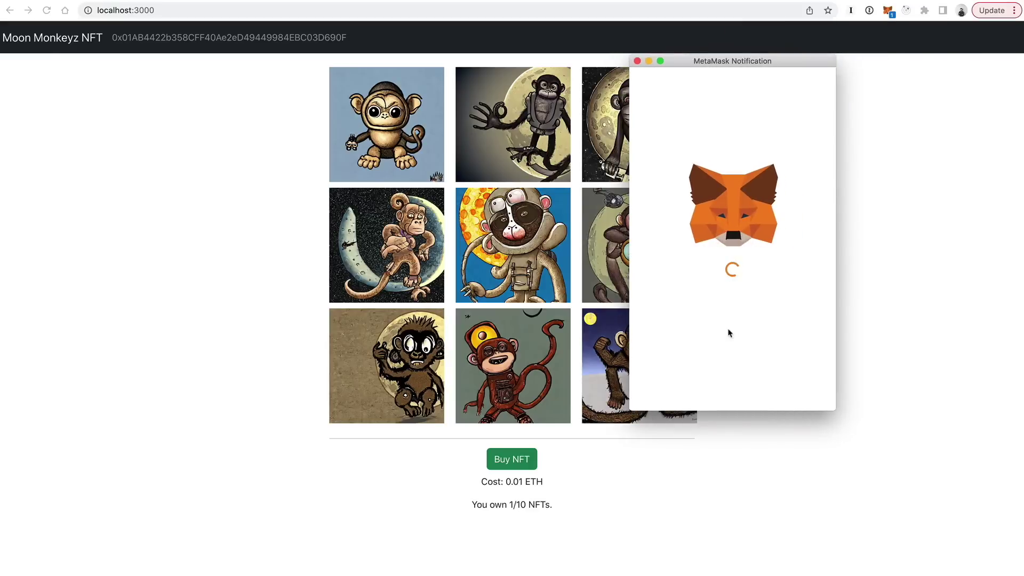
left_click(794, 390)
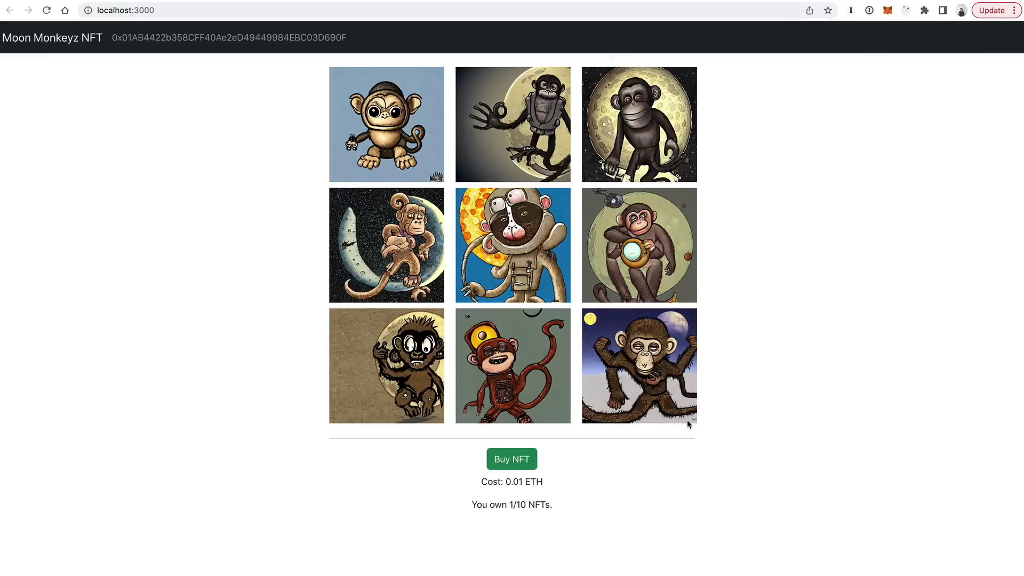
key("ctrl+Up")
key("ctrl+Up")
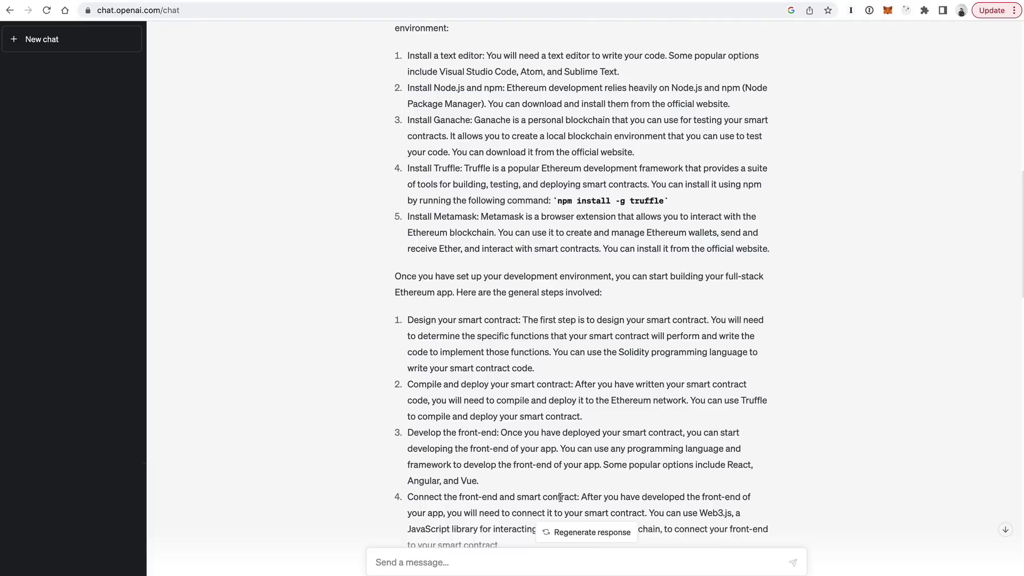
- Scroll the ChatGPT chat to the original full-stack blockchain app question and its five-step answer
scroll(586, 502, "down", 10)
scroll(591, 320, "up", 5)
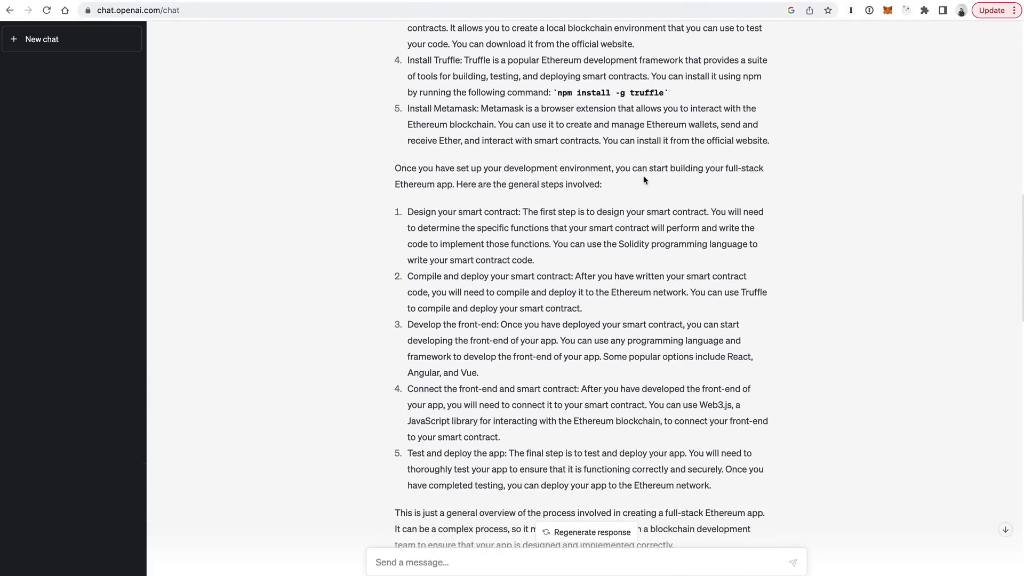
scroll(644, 180, "down", 7)
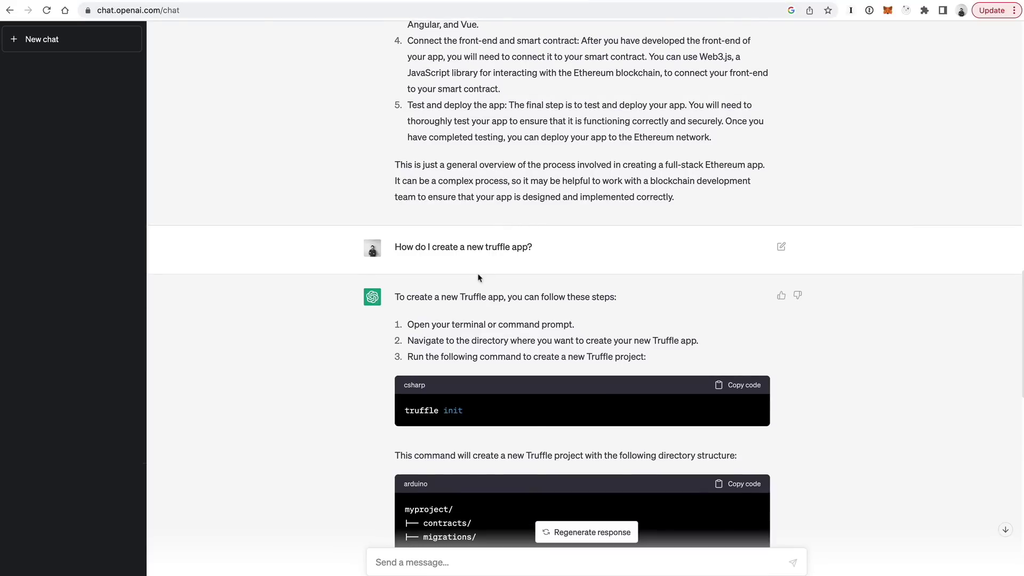
scroll(563, 247, "down", 5)
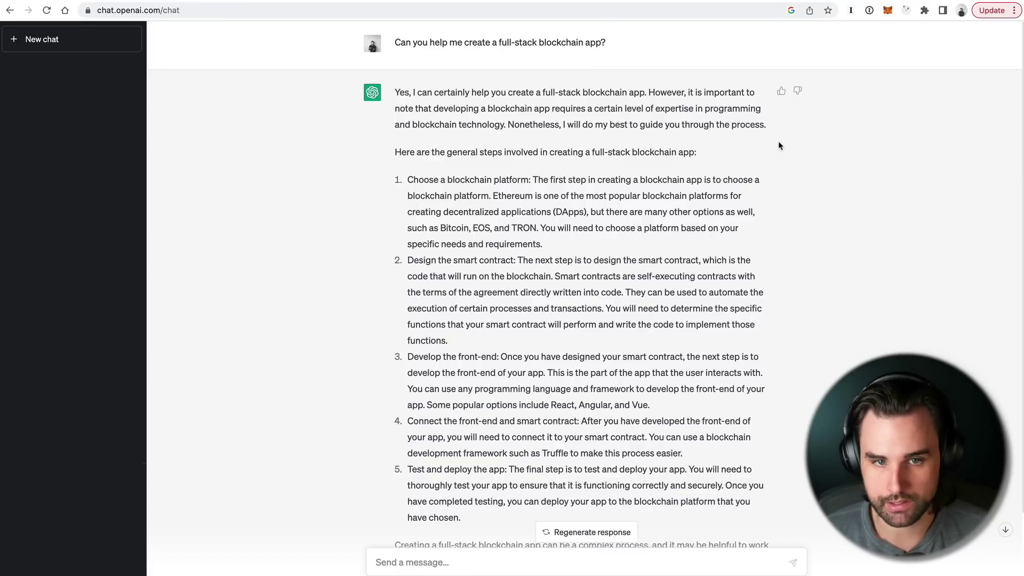
- Highlight the answer's steps: design contract, develop front-end, connect front-end and contract, test and deploy
scroll(779, 146, "down", 2)
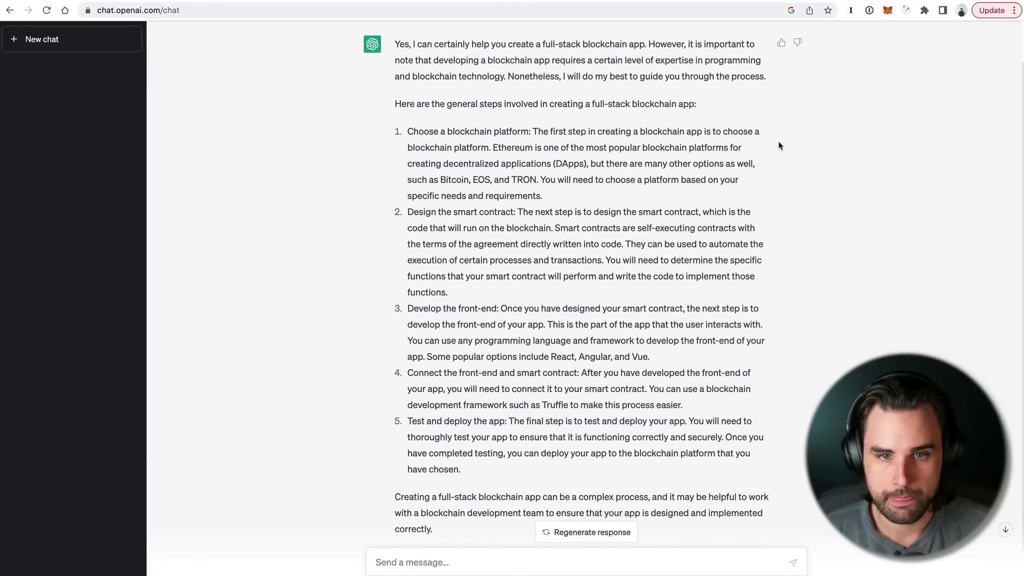
scroll(778, 146, "down", 2)
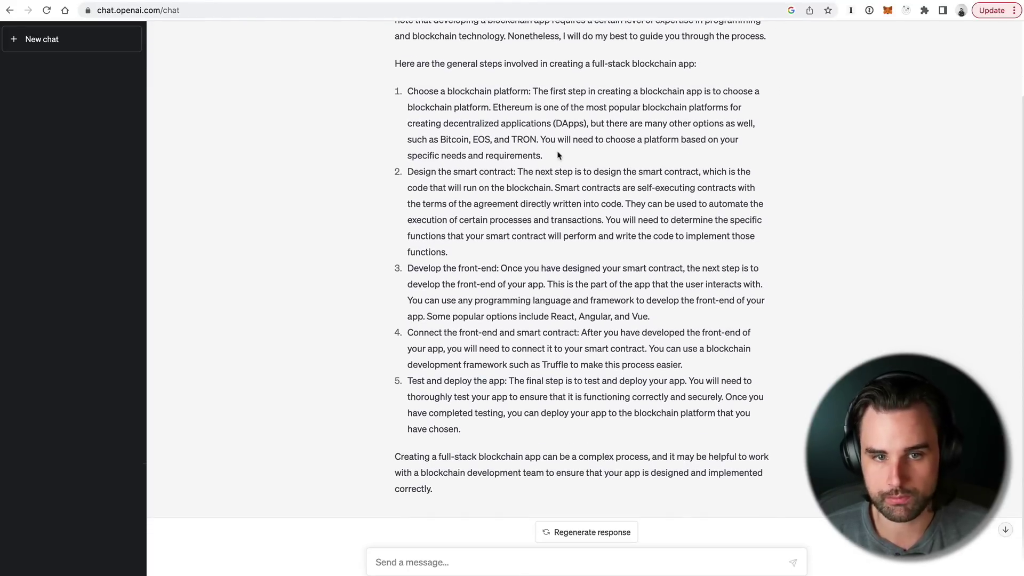
left_click_drag(493, 106, 534, 107)
triple_click(536, 197)
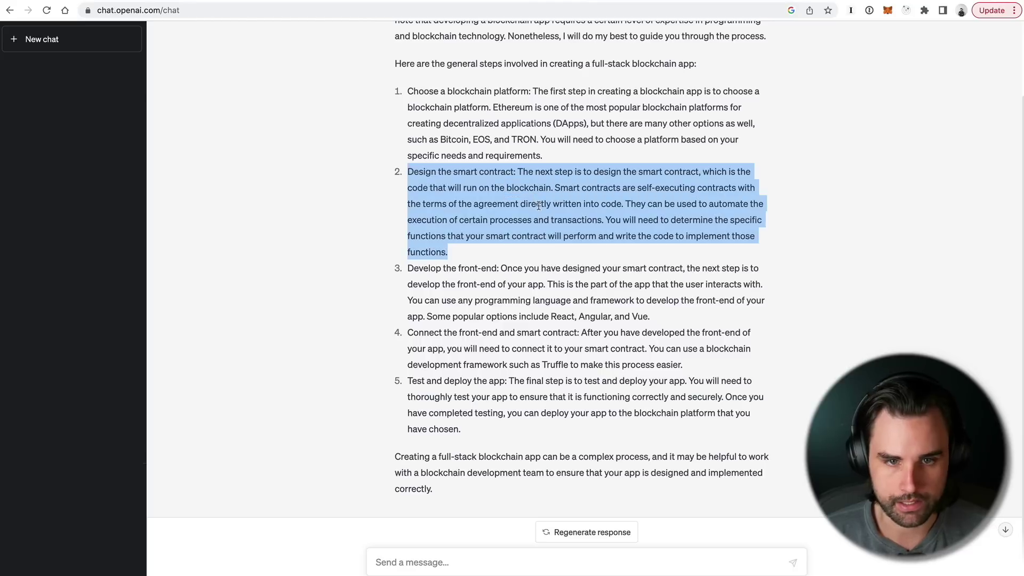
triple_click(520, 314)
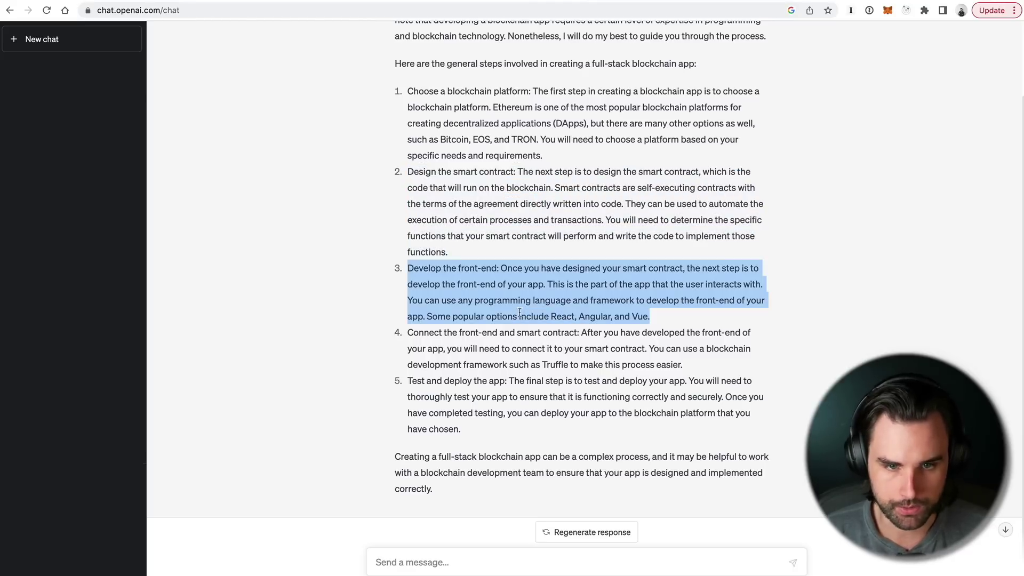
triple_click(535, 345)
triple_click(551, 397)
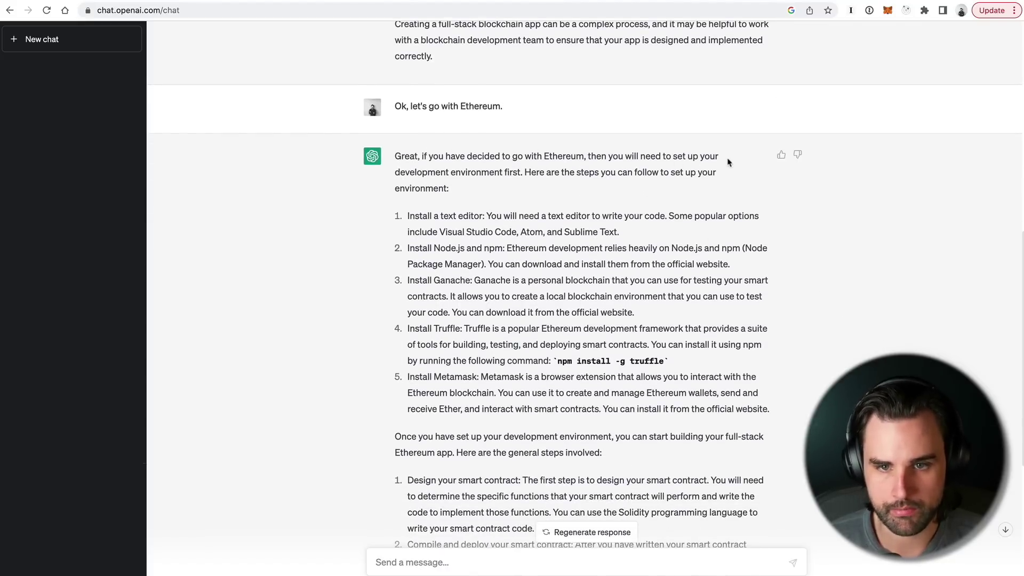
scroll(441, 205, "down", 1)
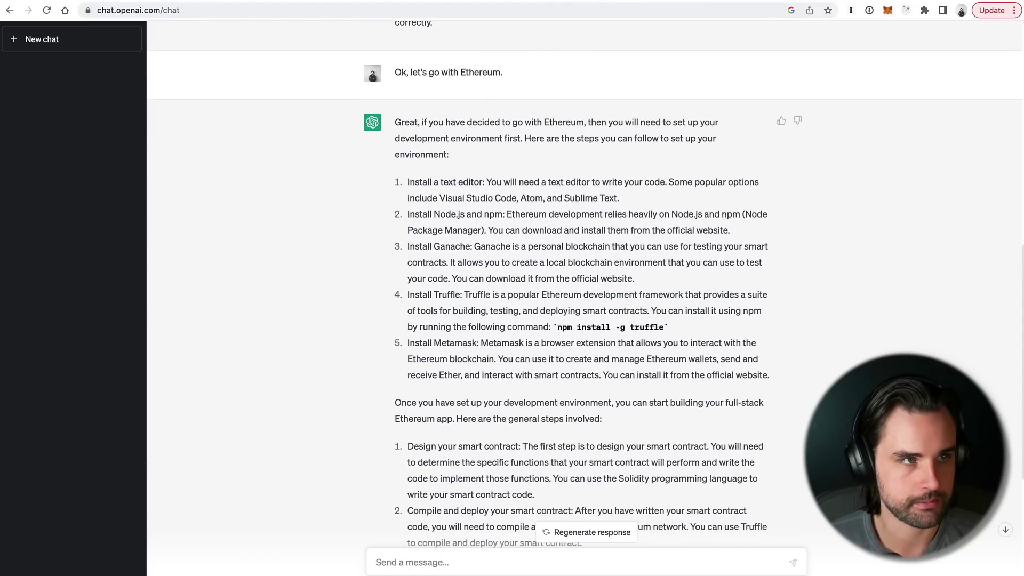
key("super+Tab")
key("super+Tab")
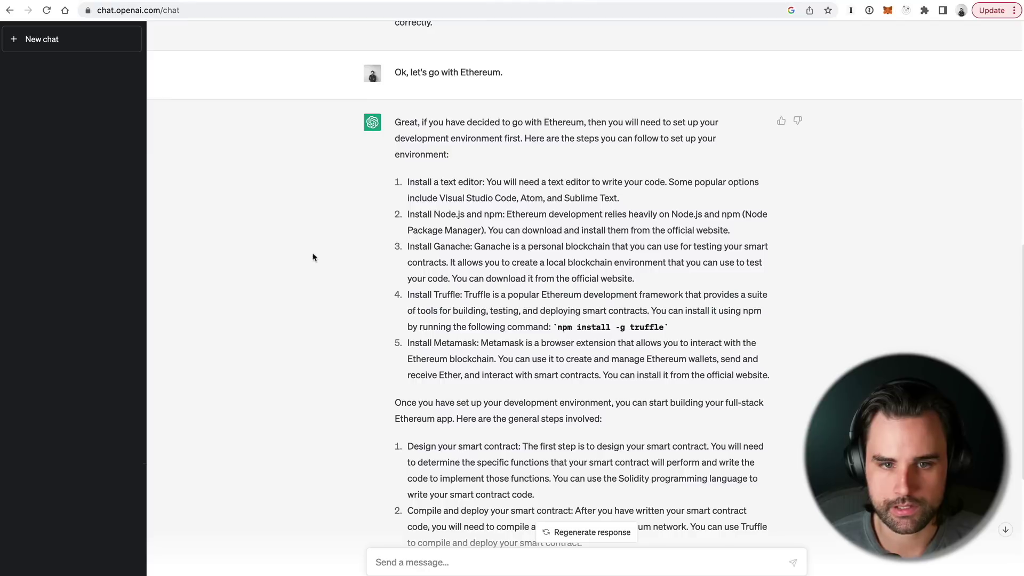
left_click_drag(625, 199, 403, 185)
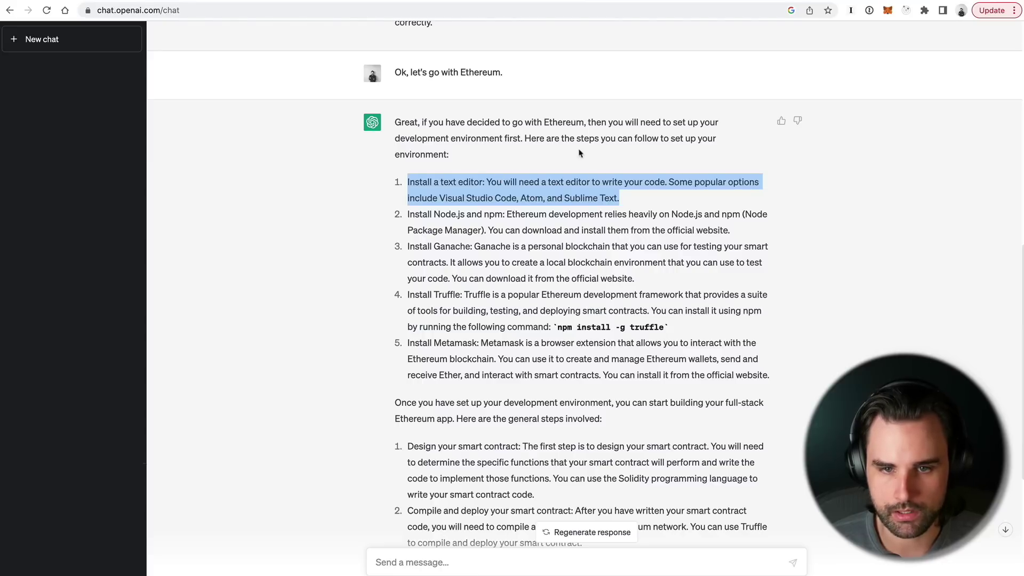
left_click(452, 224)
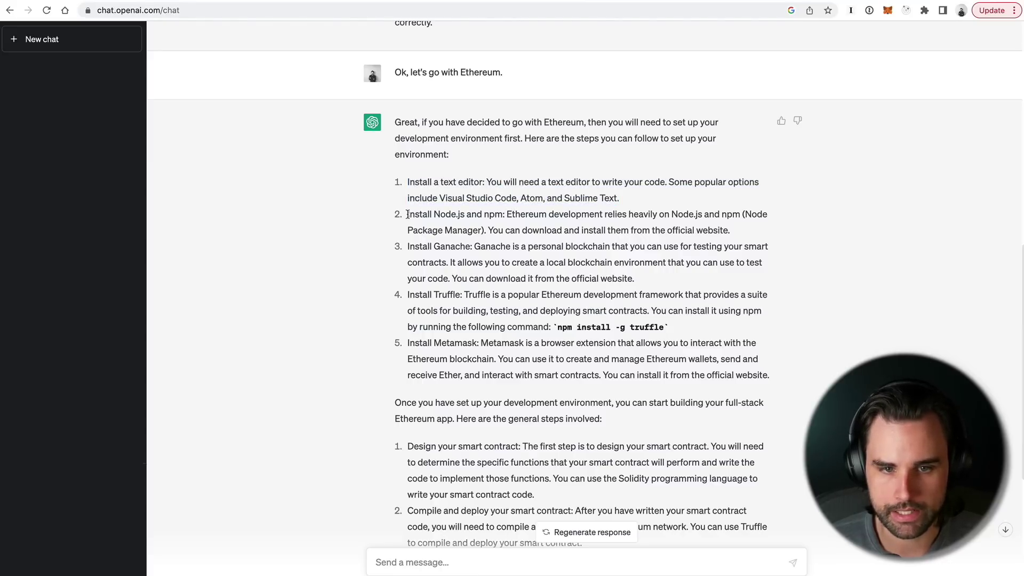
left_click_drag(408, 214, 779, 235)
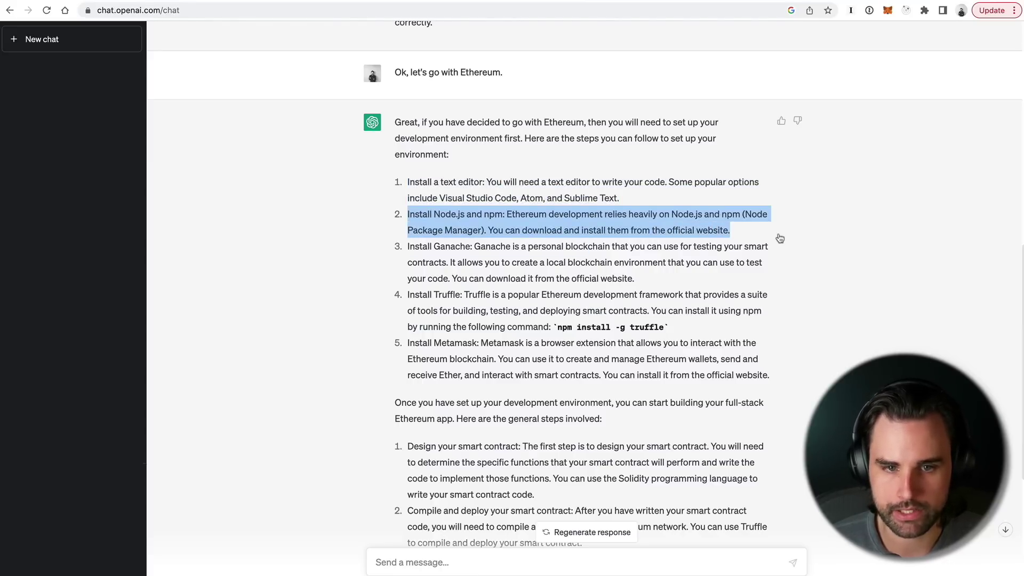
- Run code . in Terminal and review the Install Truffle step in ChatGPT
key("super+Tab")
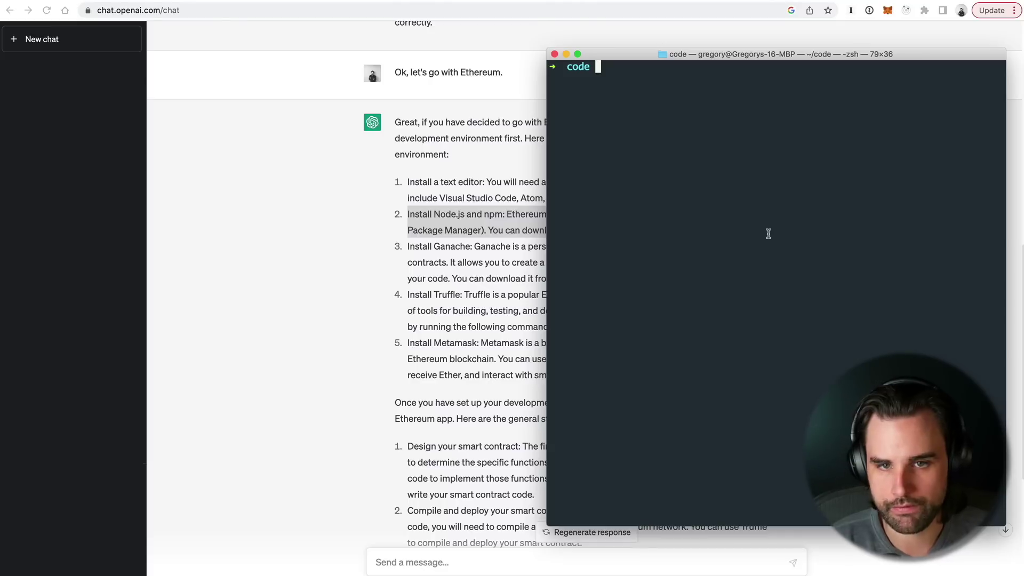
type("code .")
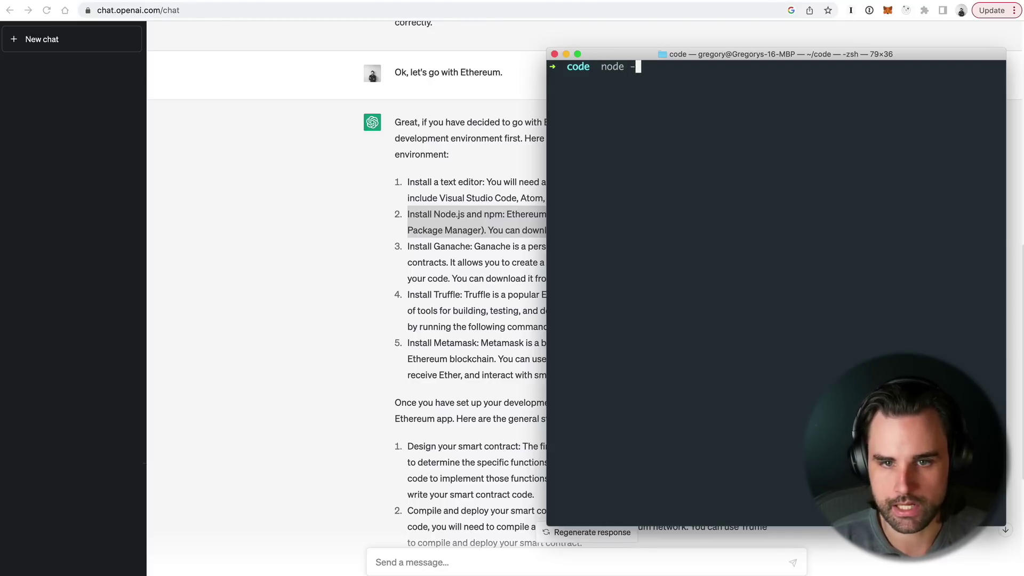
key("Return")
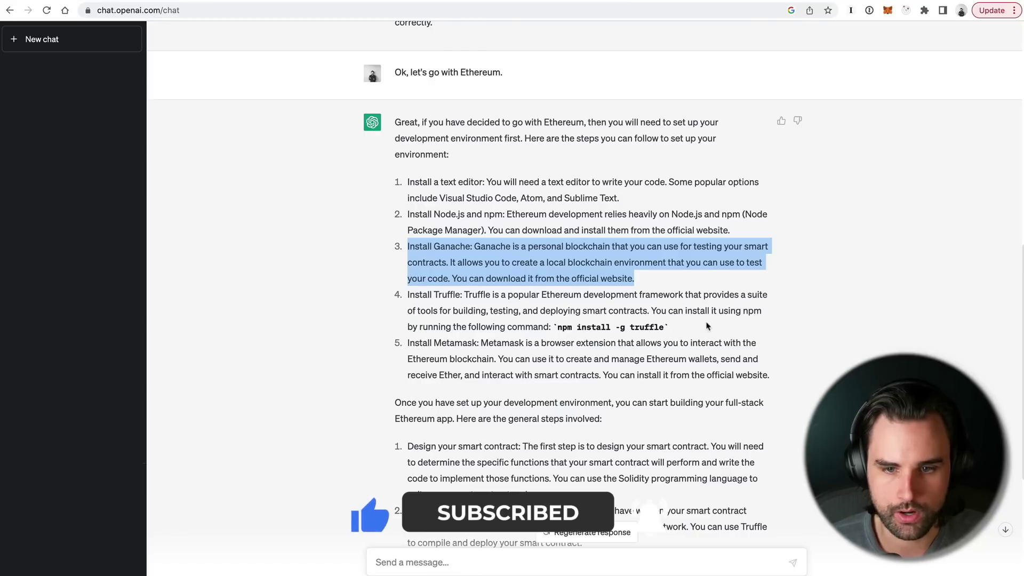
left_click_drag(707, 327, 394, 293)
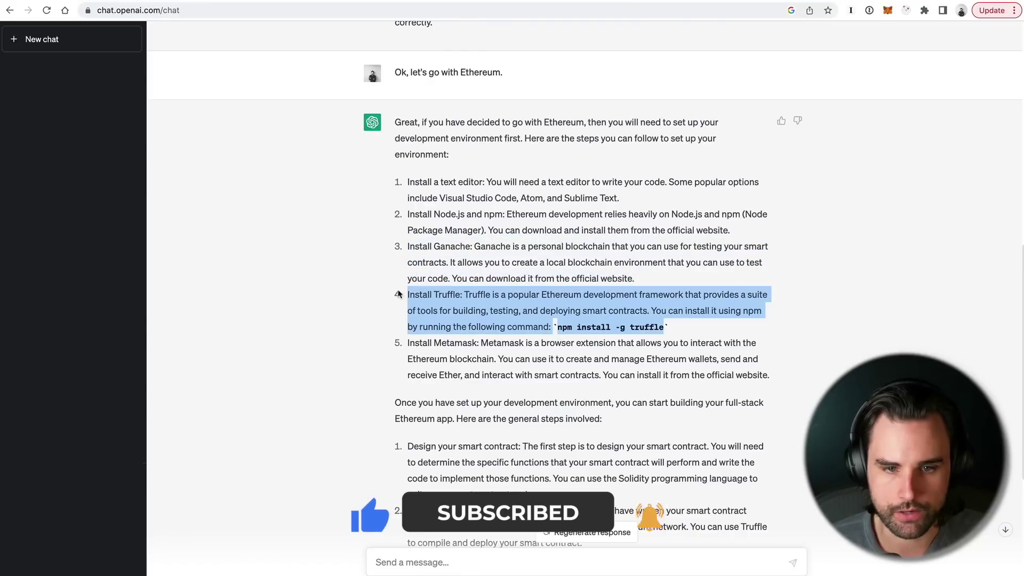
- Run truffle version, confirming Truffle v5.5.11, Ganache v7.0.4 and Node v18.12.0, then return to ChatGPT
key("super+Tab")
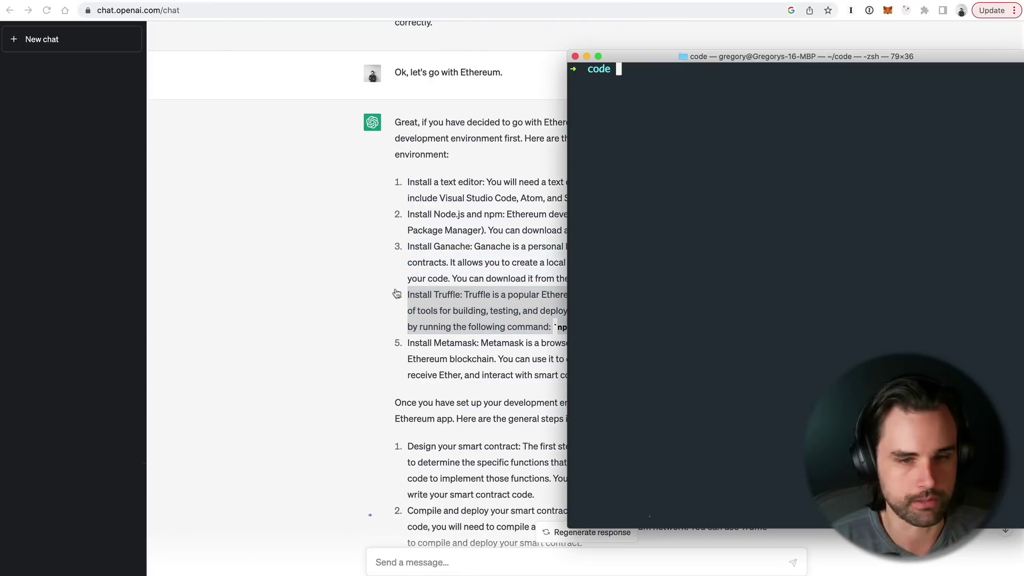
type("truffle version")
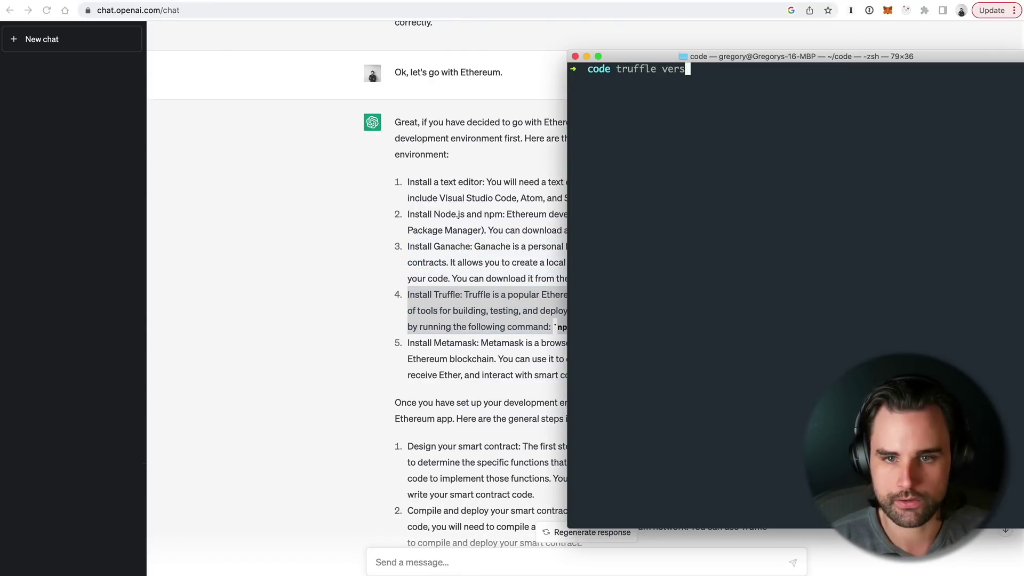
key("Return")
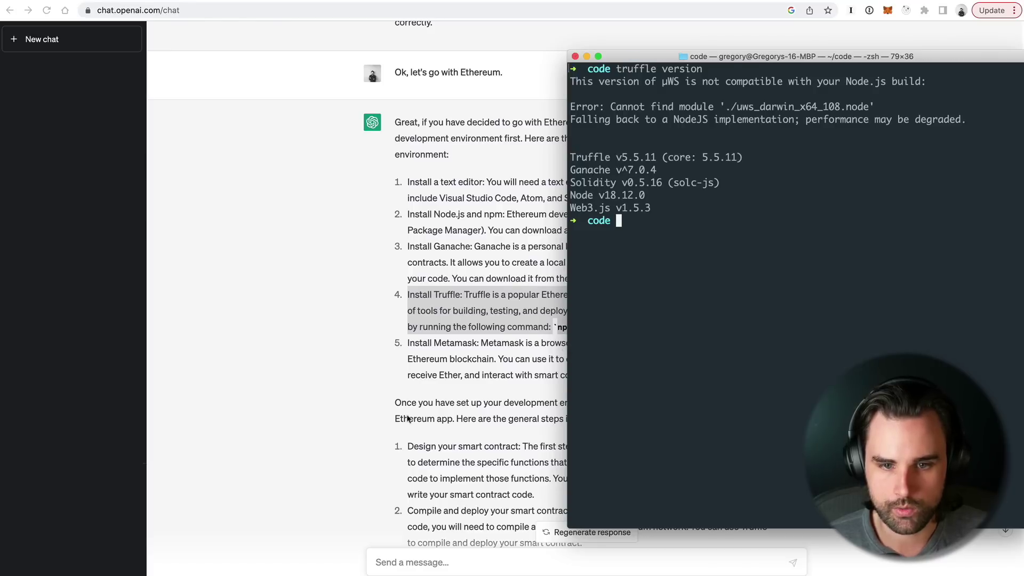
key("super+Tab")
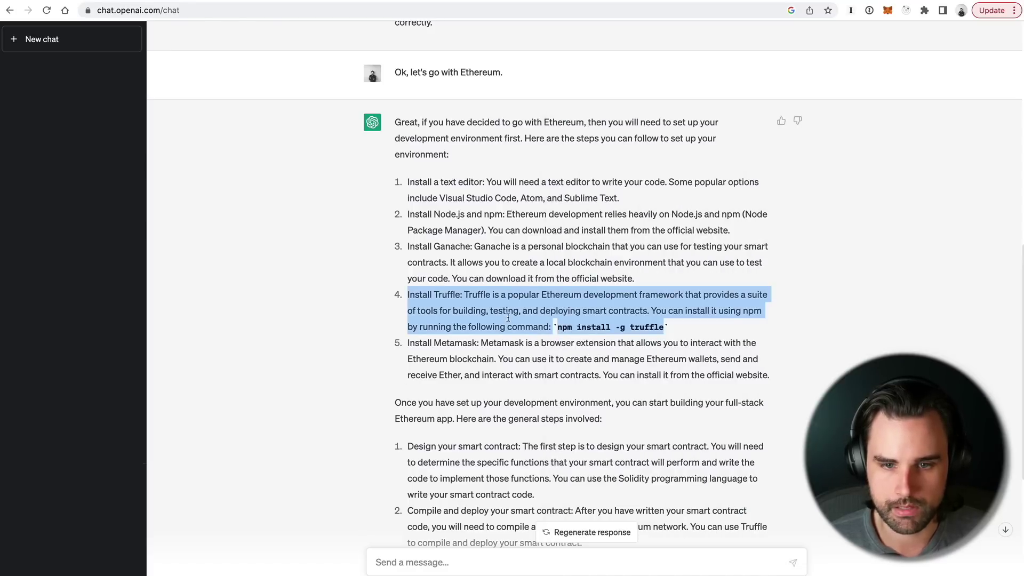
- Highlight the Install Metamask and Design your smart contract steps in the setup reply
double_click(563, 405)
triple_click(562, 369)
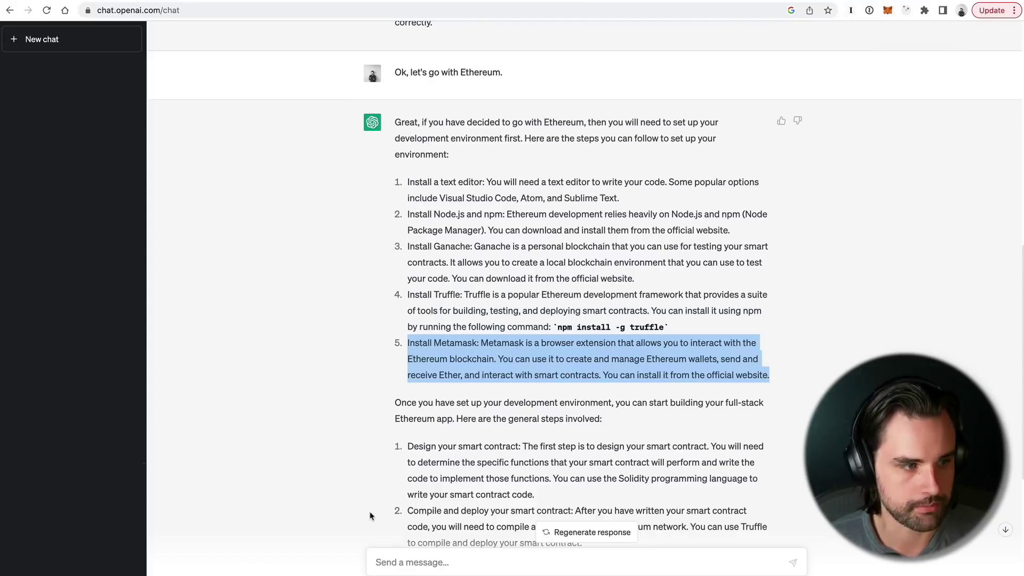
left_click(348, 503)
scroll(348, 503, "down", 5)
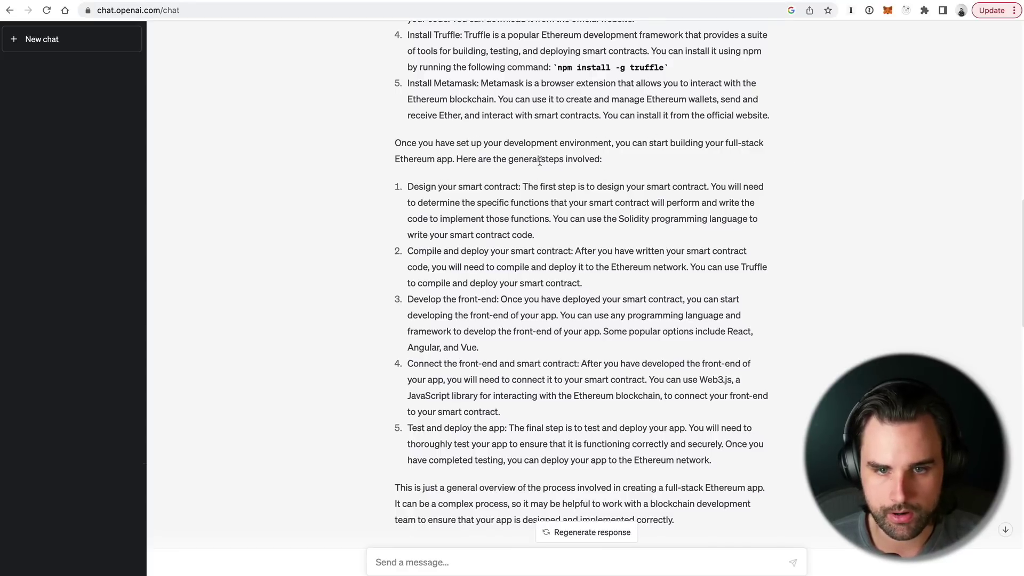
left_click_drag(409, 186, 513, 259)
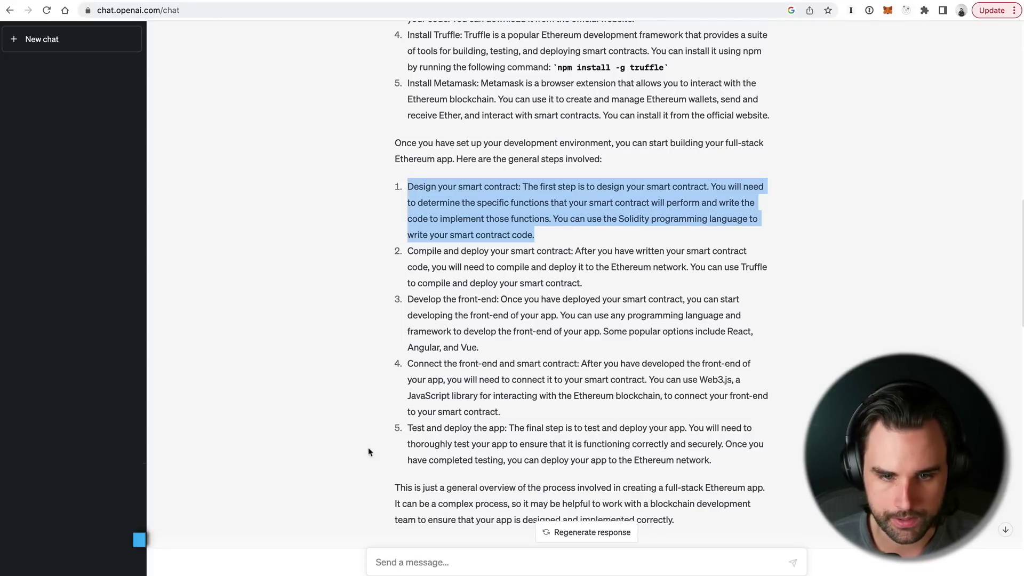
- Scroll down to the 'How do I create a new truffle app?' answer showing truffle init
scroll(542, 440, "up", 12)
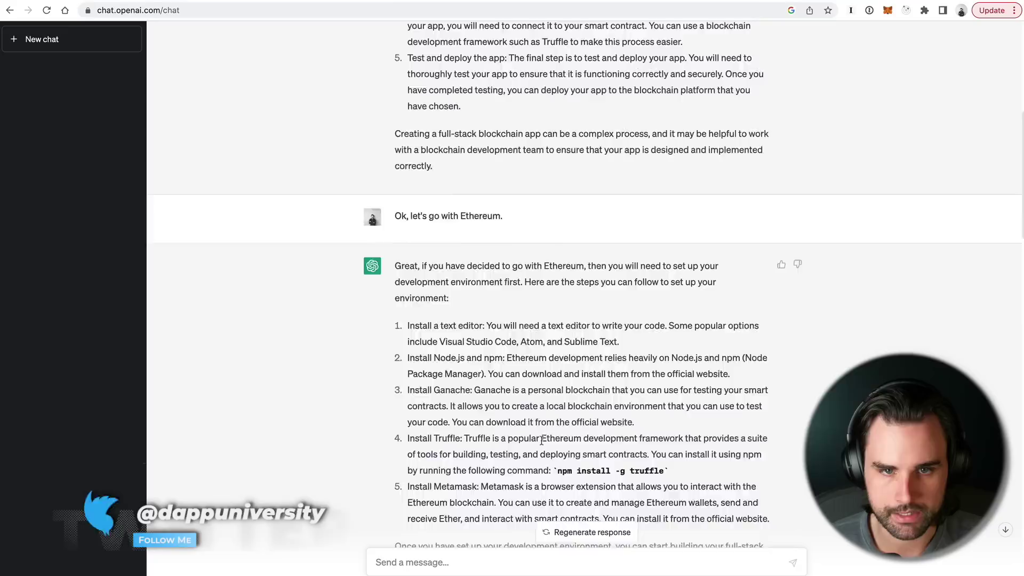
left_click_drag(510, 155, 505, 203)
scroll(505, 235, "down", 15)
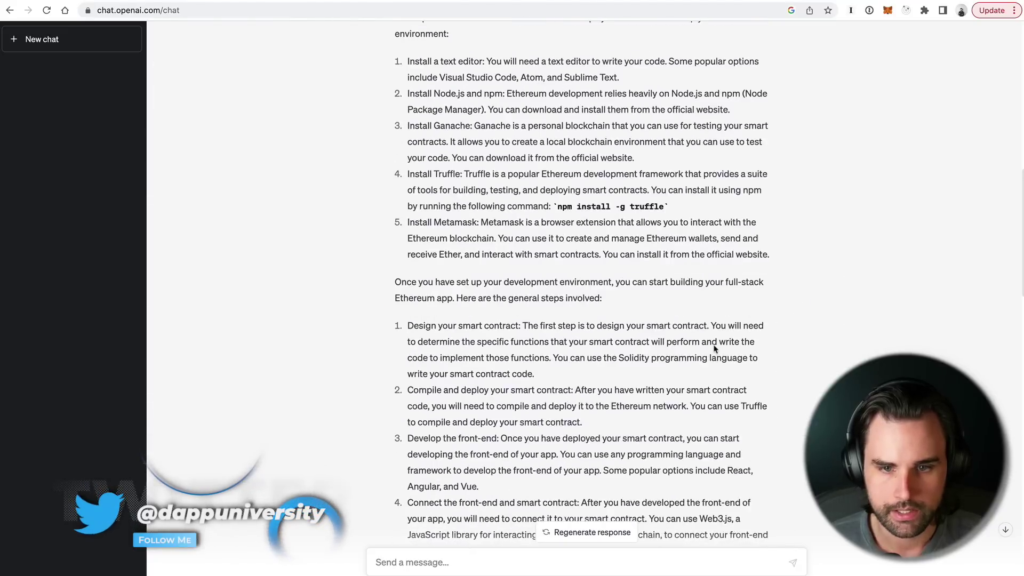
scroll(560, 497, "down", 5)
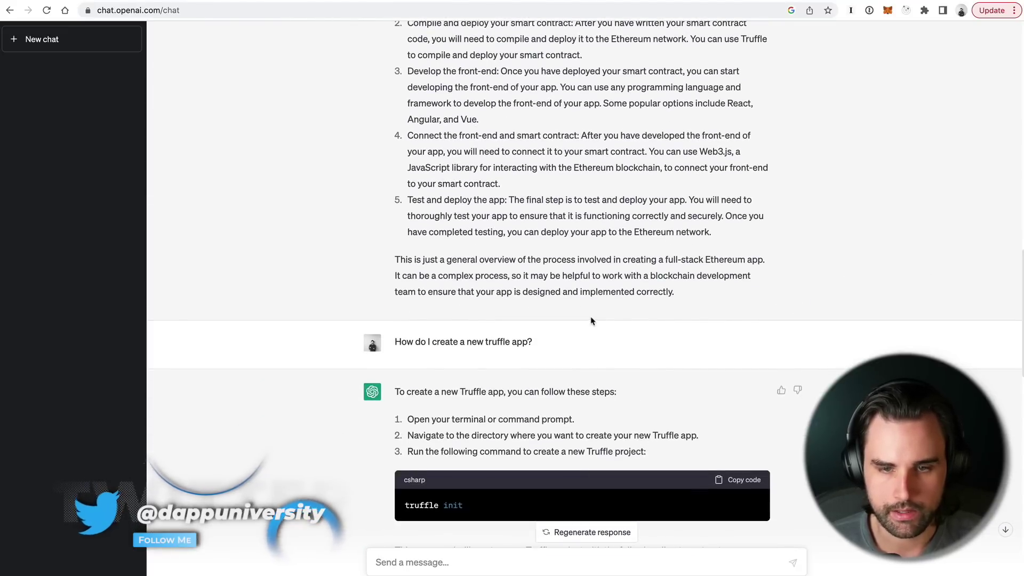
scroll(629, 207, "up", 6)
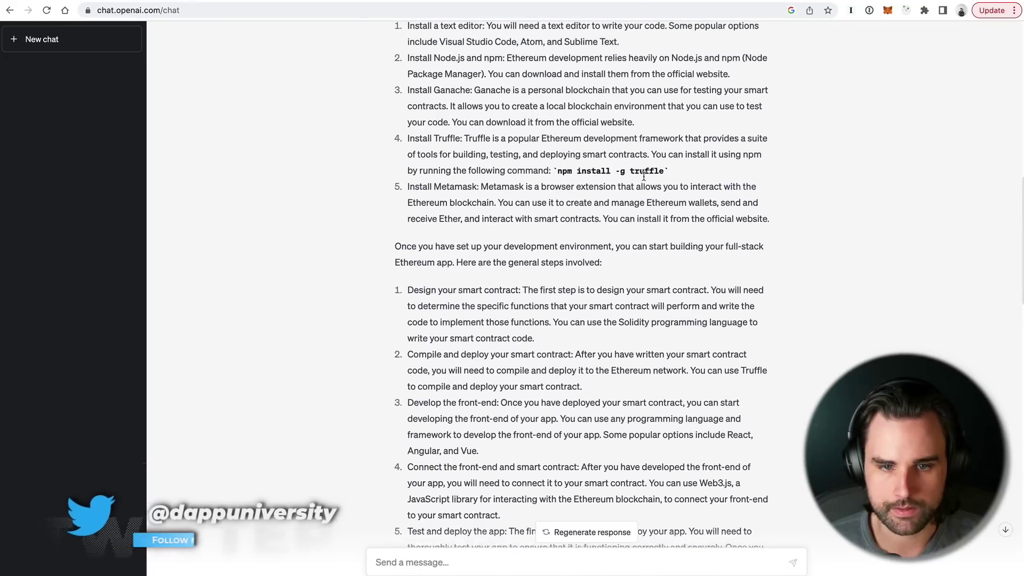
scroll(638, 192, "down", 2)
scroll(644, 181, "down", 7)
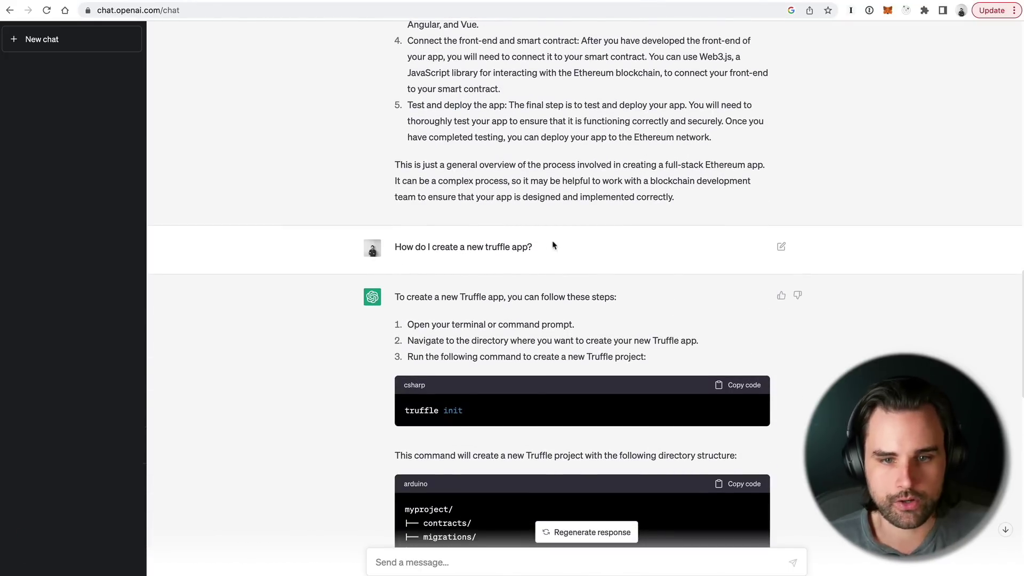
scroll(616, 252, "down", 3)
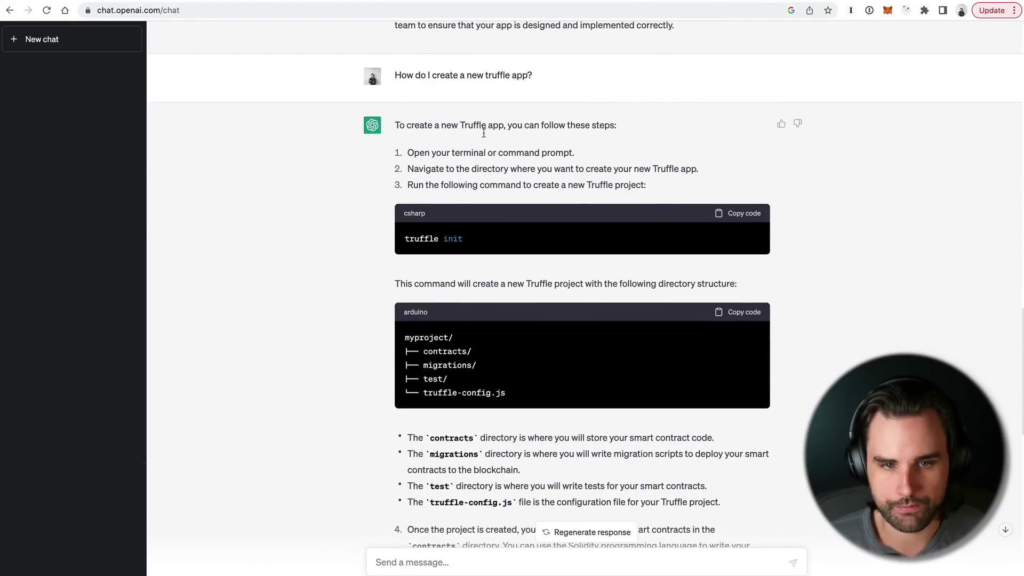
scroll(426, 184, "down", 1)
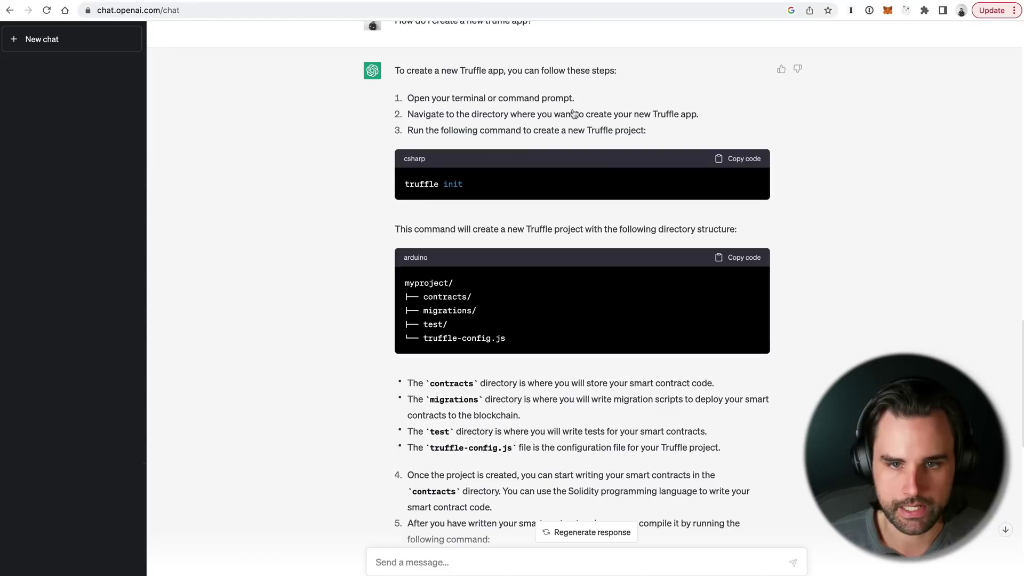
- Clear the terminal, then create and enter the chat_gpt_app folder with mkdir and cd
key("super+Tab")
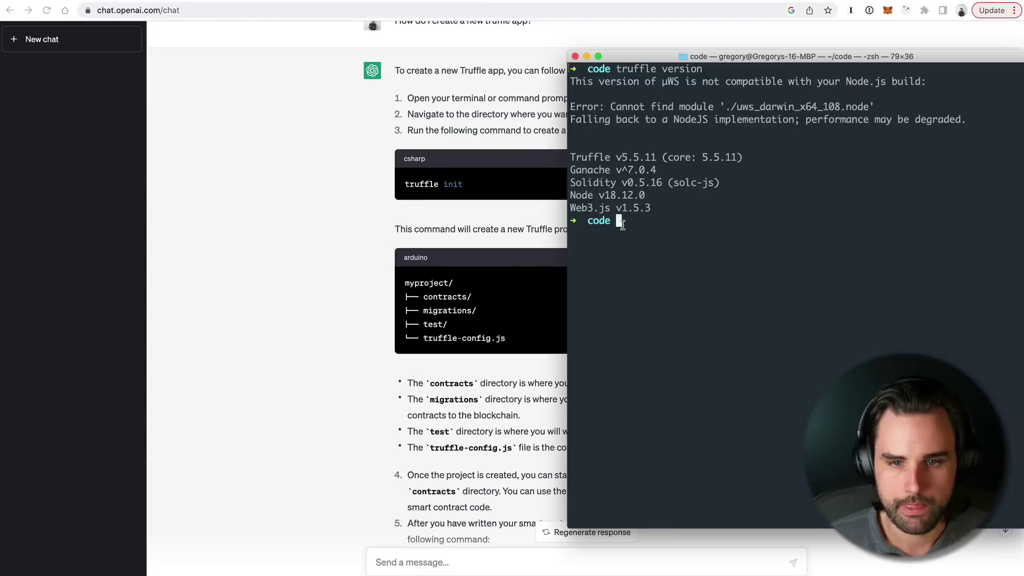
type("c")
key("ctrl+c")
key("super+k")
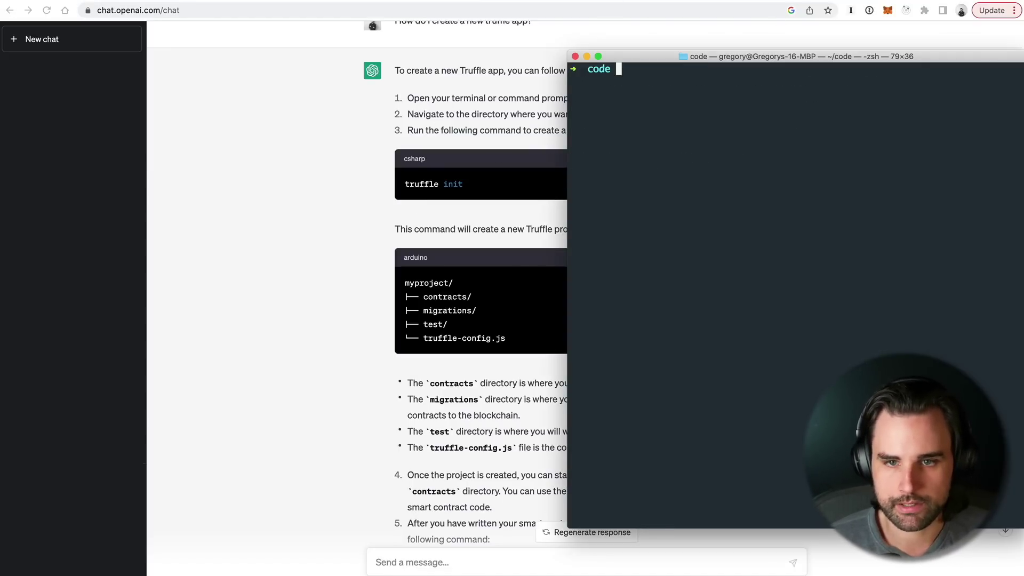
left_click_drag(657, 58, 532, 57)
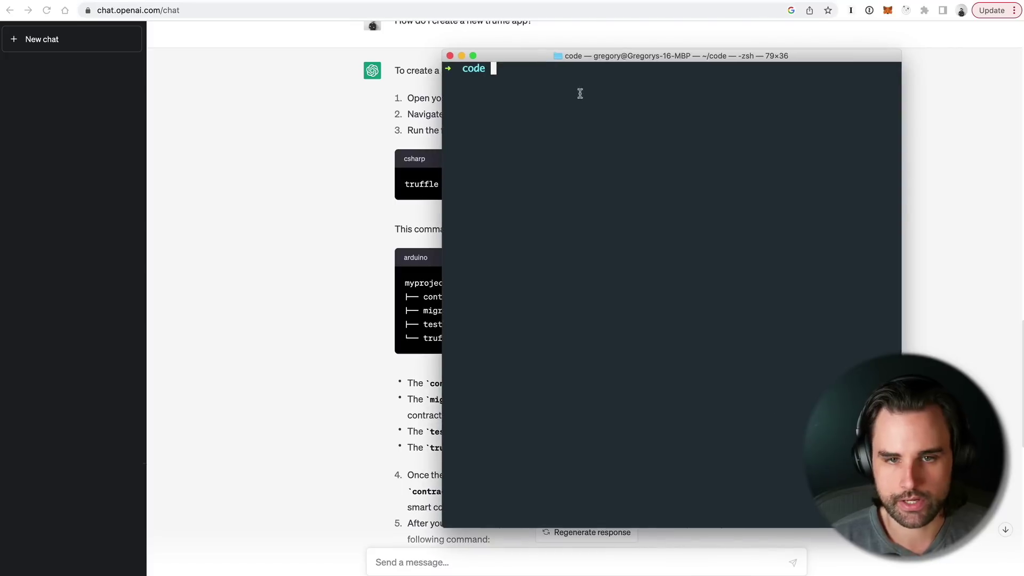
type("md")
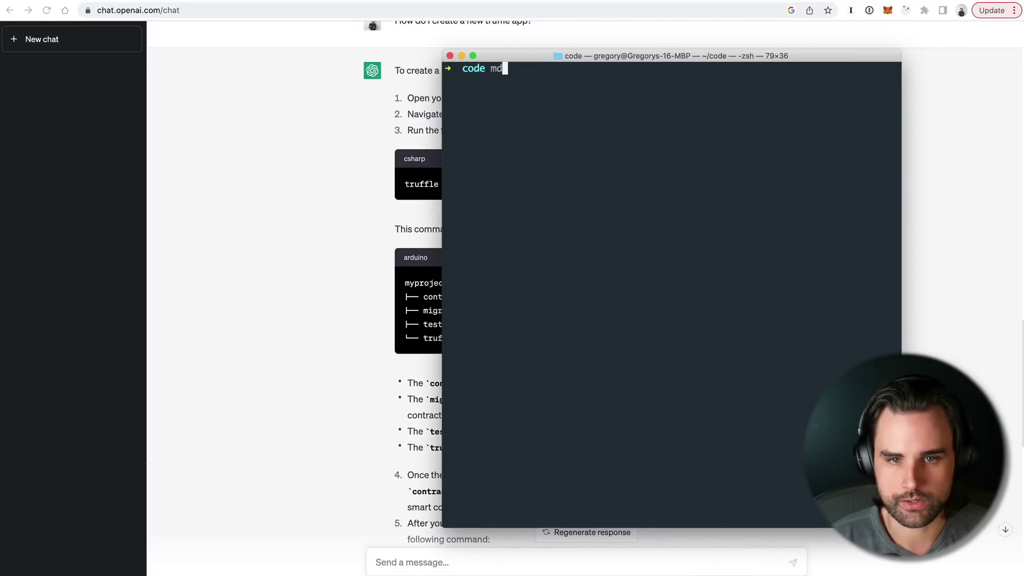
type("ir chat_gpt_app")
key("Return")
type("mkdir chat_gpt_app")
key("Return")
type("cd chat_gpt_app")
key("Return")
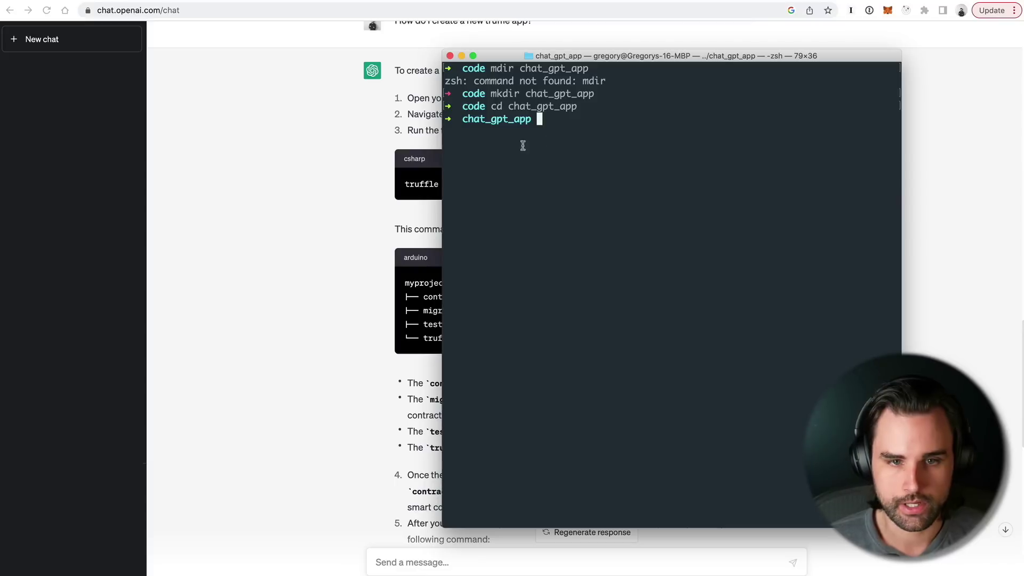
- Copy truffle init from ChatGPT and run it inside chat_gpt_app to initialise the project
left_click(309, 184)
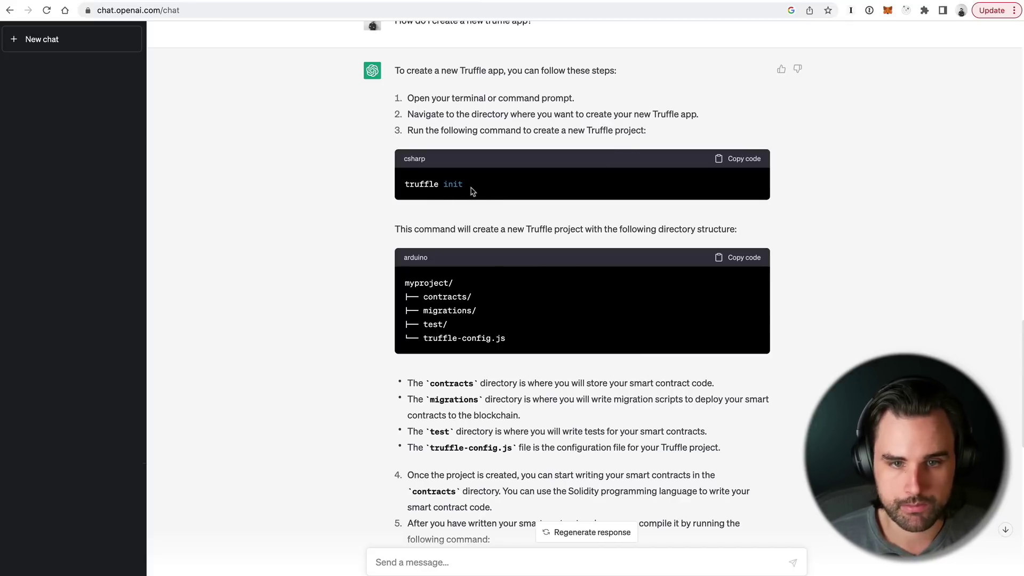
left_click_drag(471, 190, 404, 182)
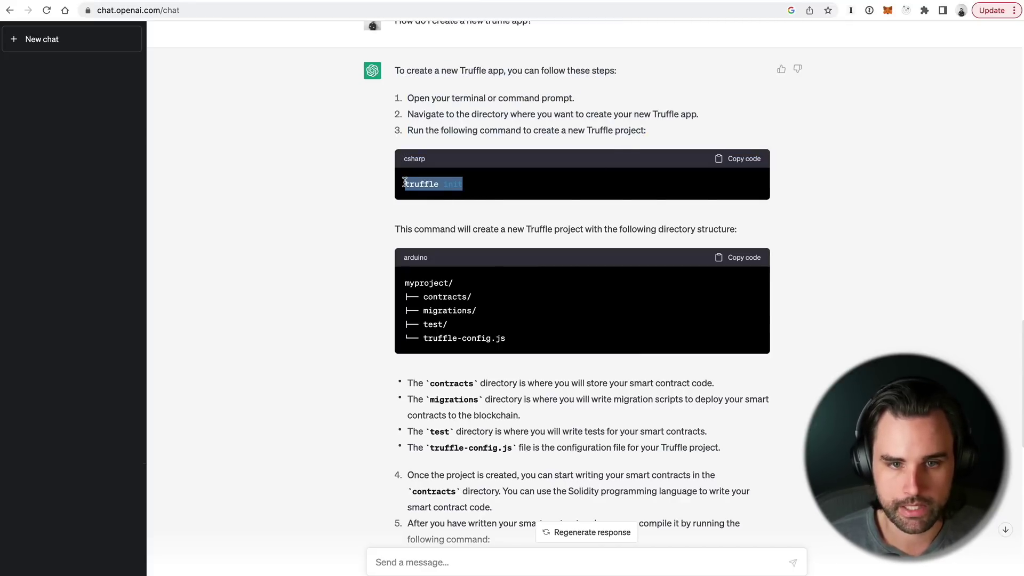
key("super+Tab")
key("super+Tab")
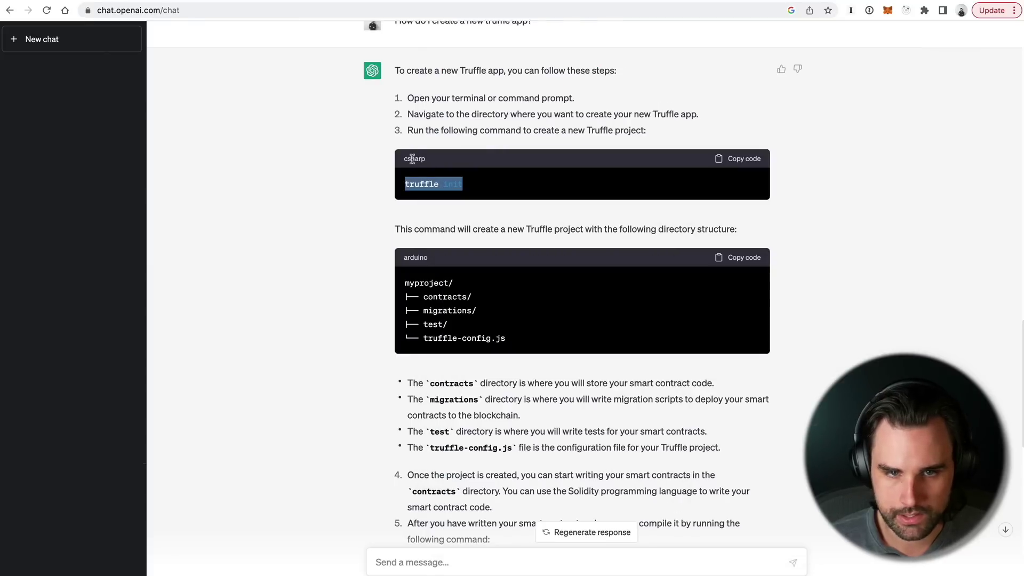
triple_click(484, 190)
key("super+c")
key("super+Tab")
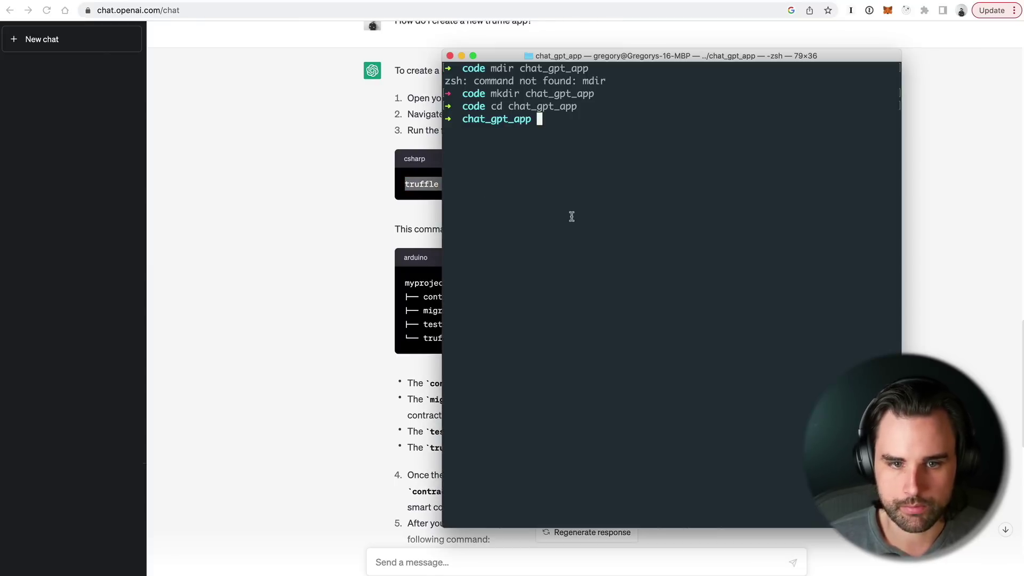
key("super+v")
key("Return")
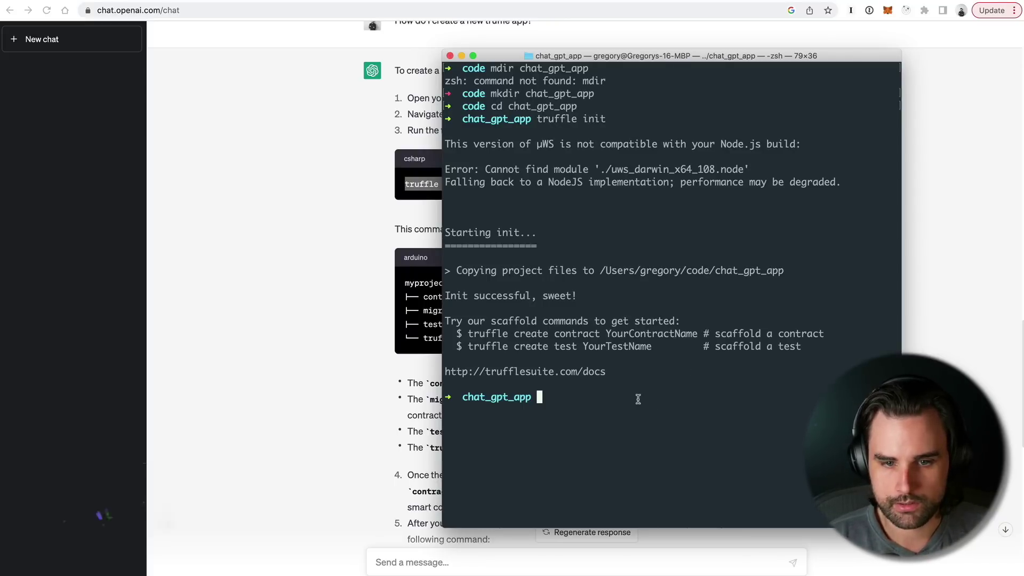
- Open chat_gpt_app in Sublime with subl ., expand contracts, migrations and test, and view truffle-config.js
type("subl .")
key("Return")
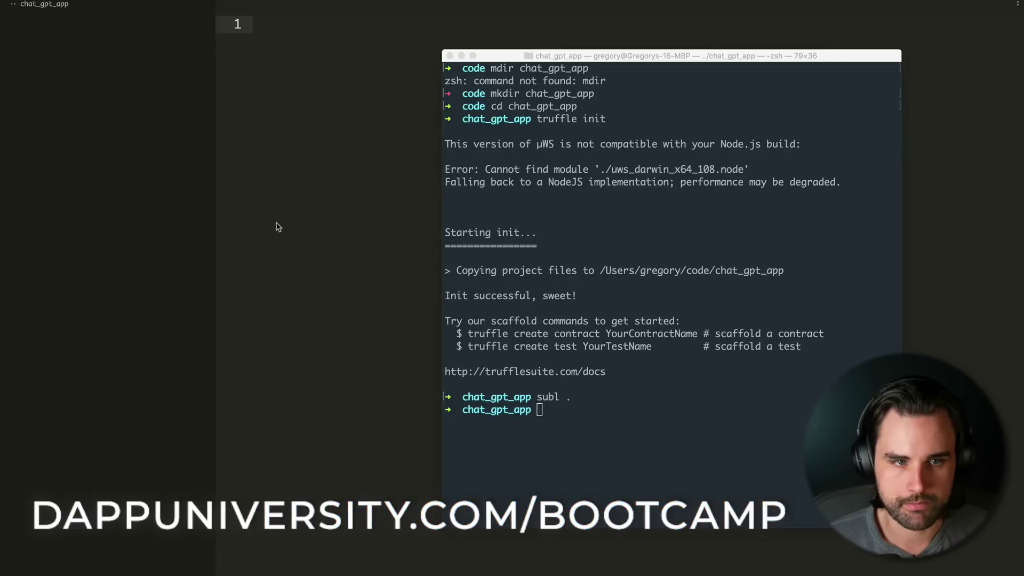
left_click(280, 230)
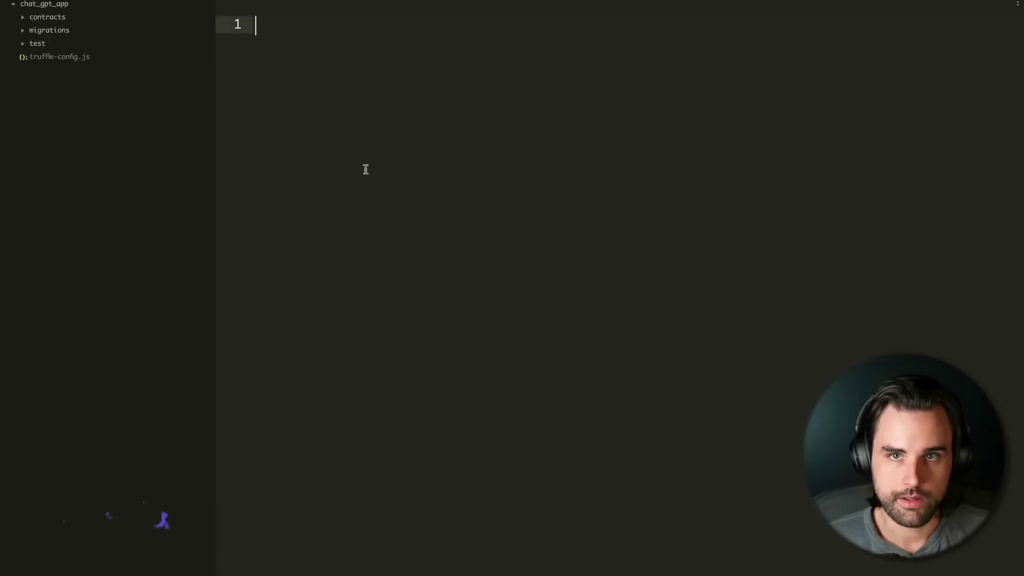
left_click(48, 17)
left_click(54, 44)
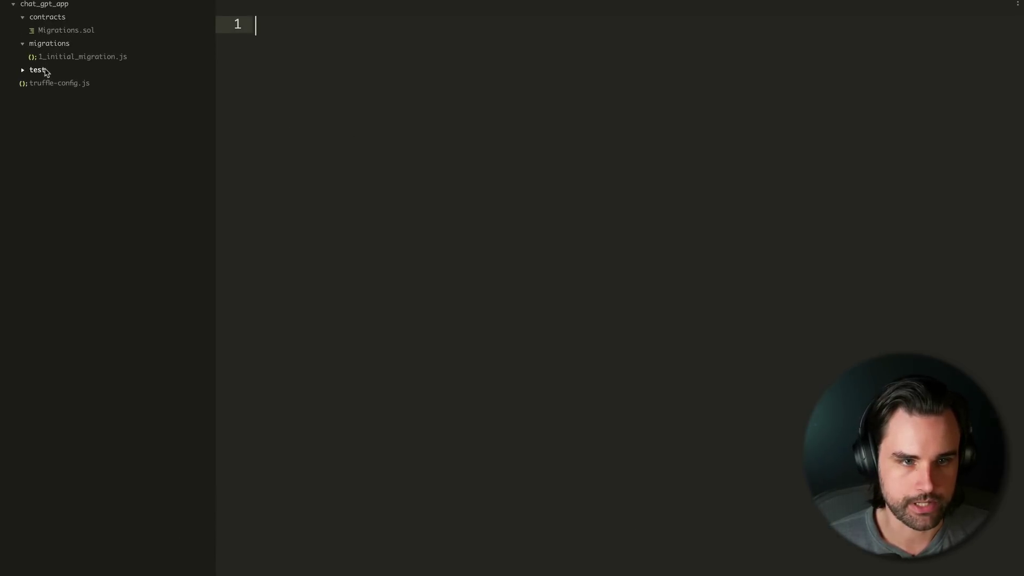
left_click(38, 70)
left_click(60, 96)
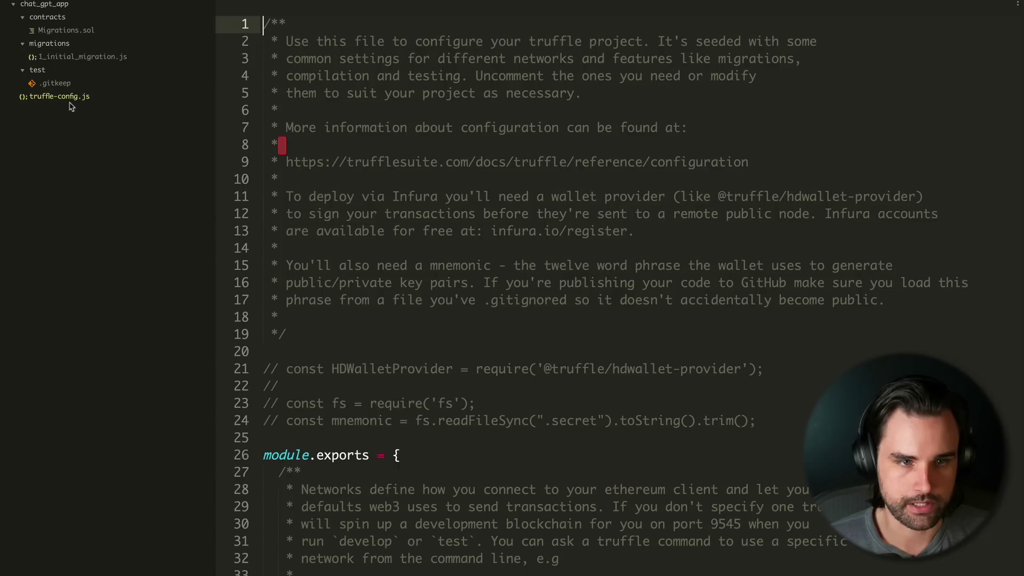
- Return to ChatGPT and scroll back and forth through the earlier replies
scroll(482, 433, "down", 10)
scroll(496, 424, "up", 10)
key("super+Tab")
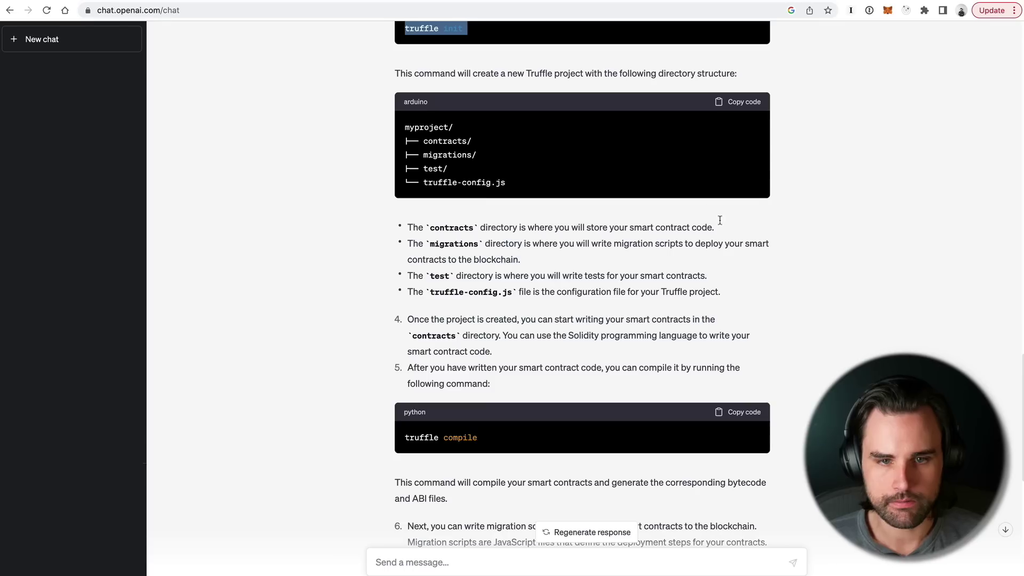
scroll(789, 190, "up", 4)
scroll(789, 191, "down", 1)
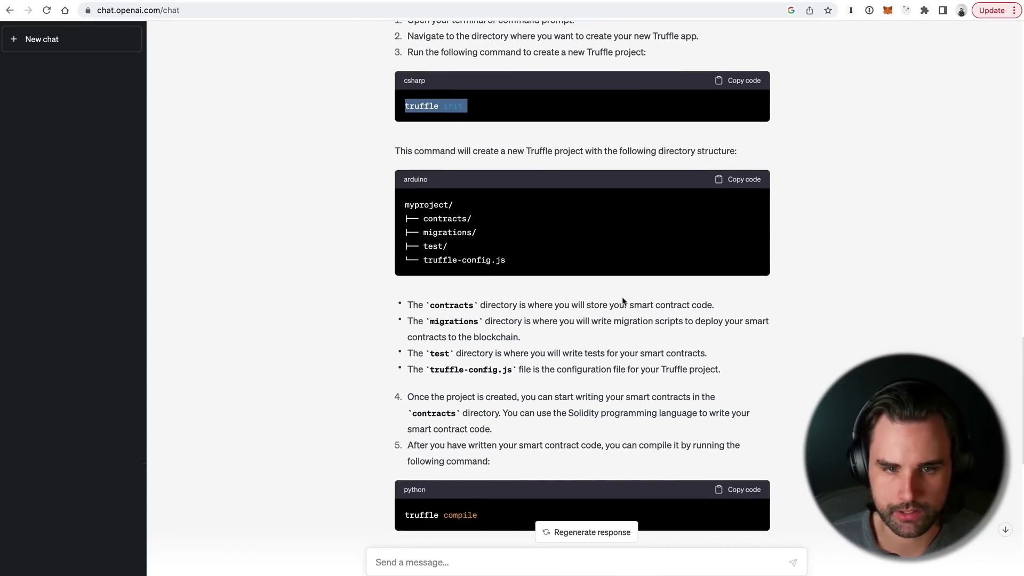
scroll(618, 294, "down", 2)
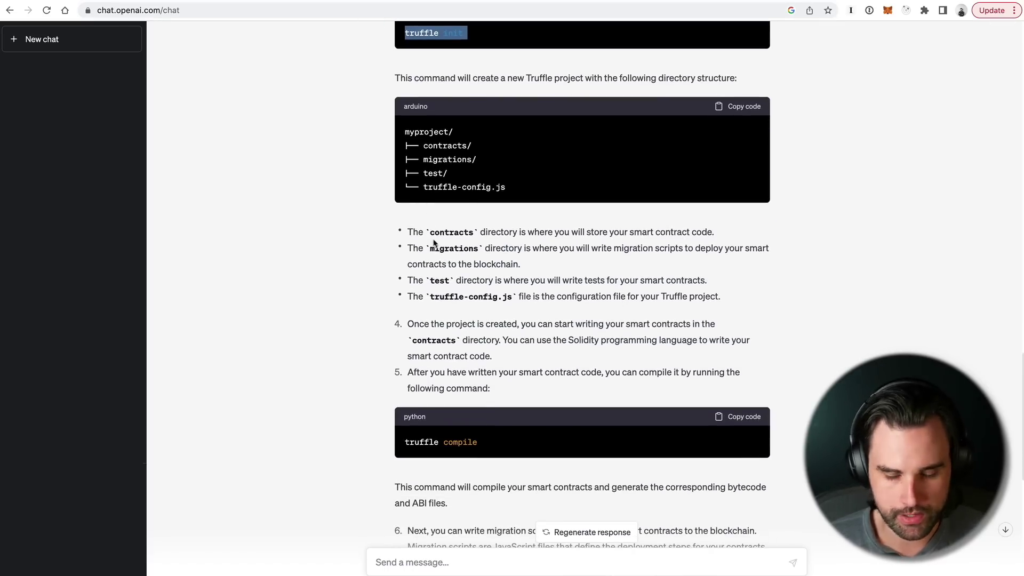
scroll(433, 243, "down", 2)
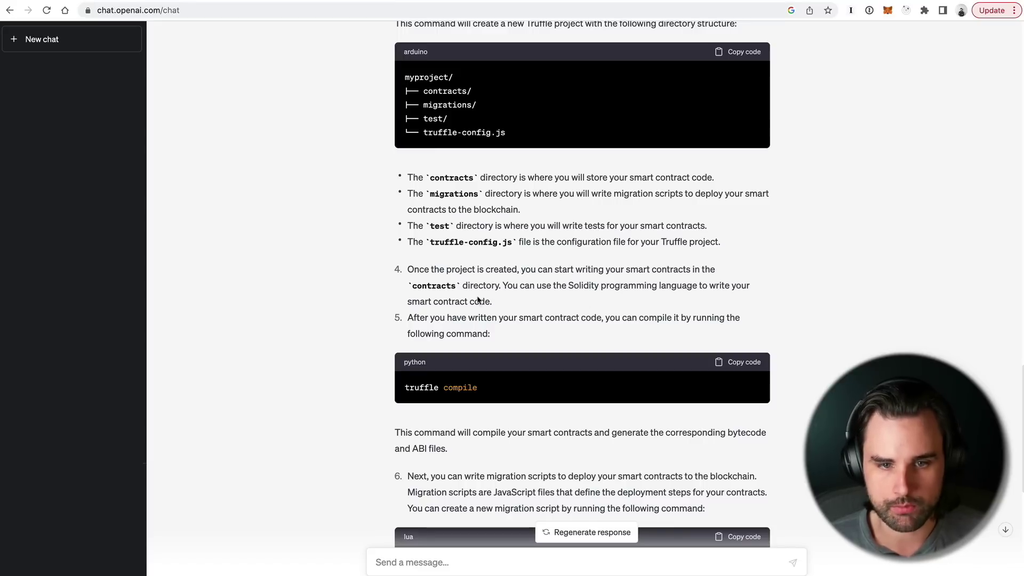
scroll(470, 291, "down", 9)
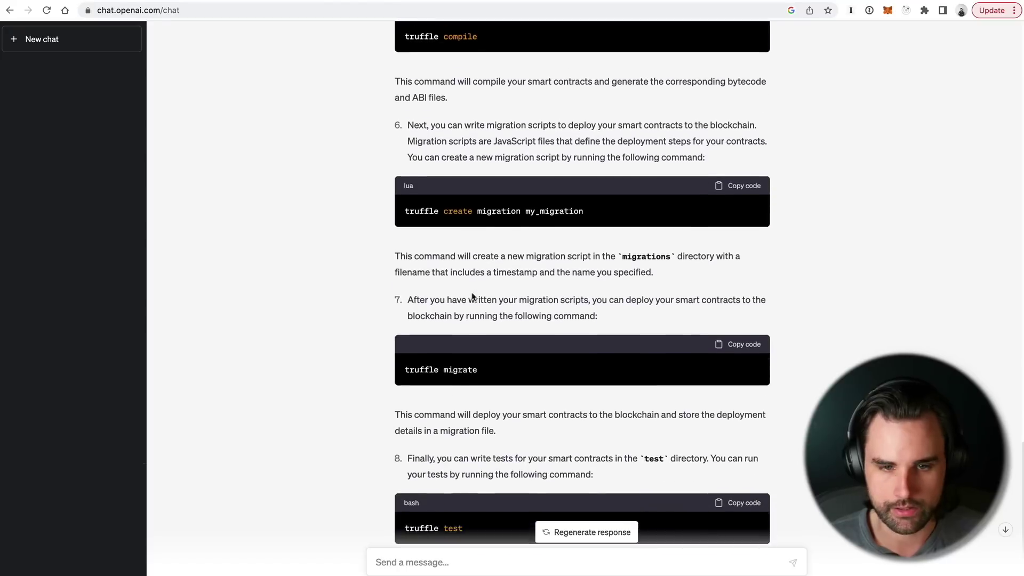
scroll(475, 292, "up", 3)
scroll(464, 133, "down", 3)
scroll(540, 205, "down", 3)
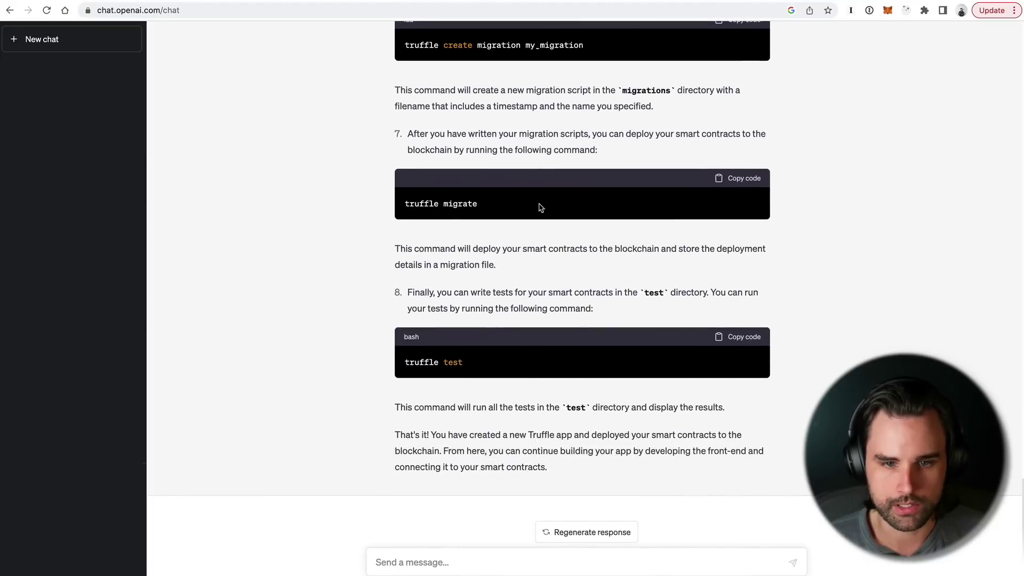
scroll(540, 208, "up", 10)
scroll(539, 207, "up", 20)
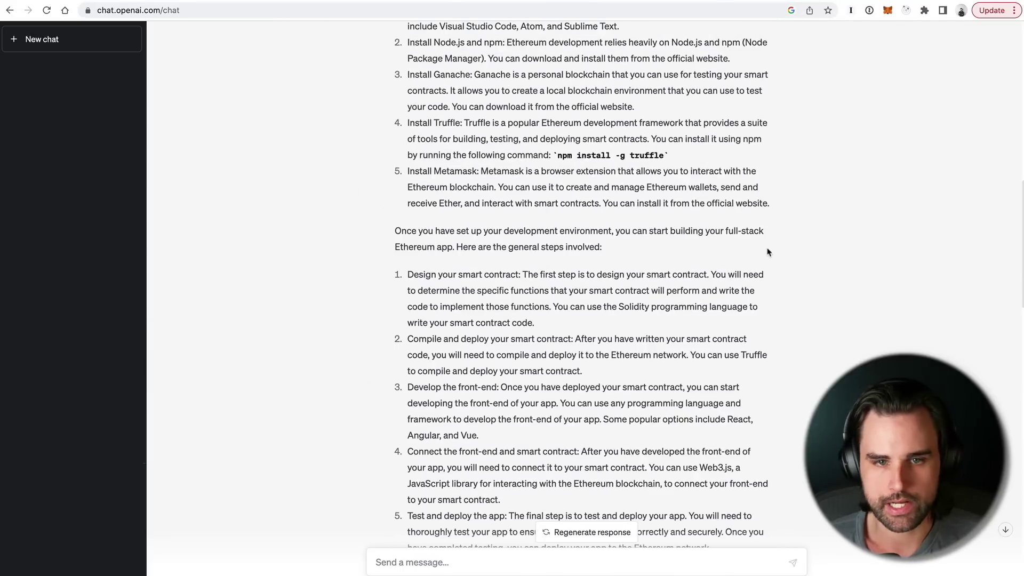
scroll(775, 323, "up", 12)
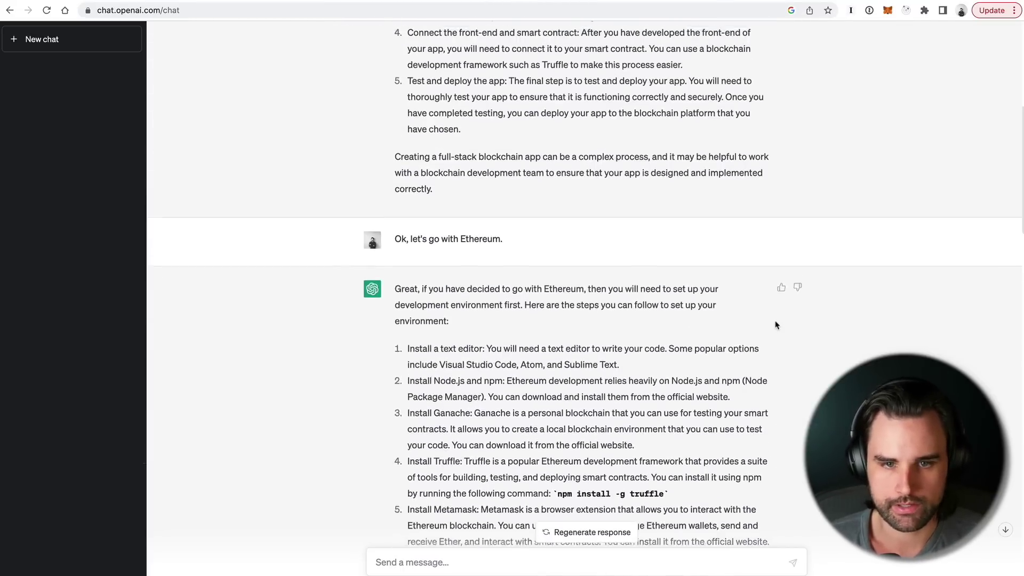
scroll(775, 325, "up", 3)
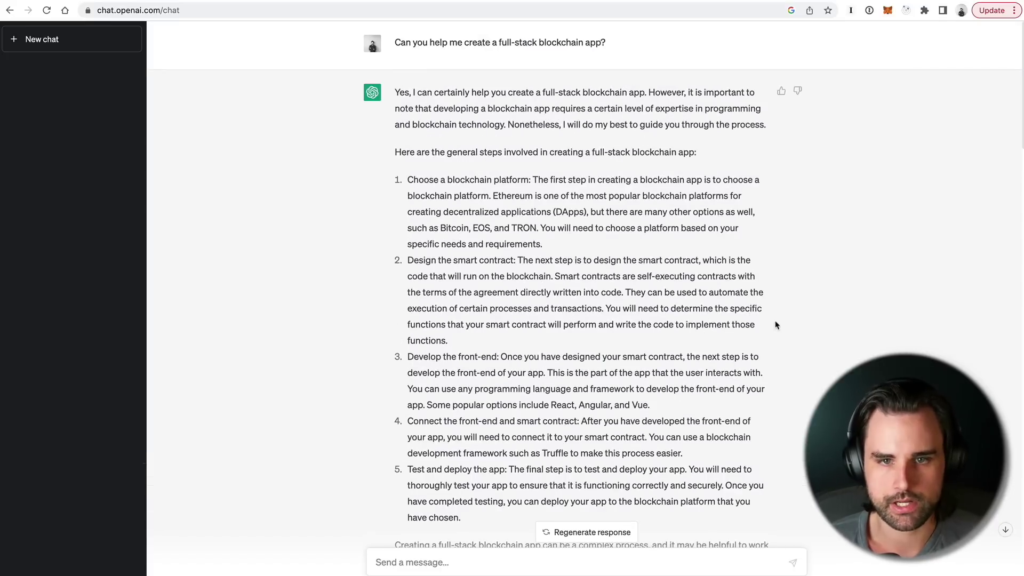
scroll(775, 325, "down", 1)
scroll(775, 325, "up", 1)
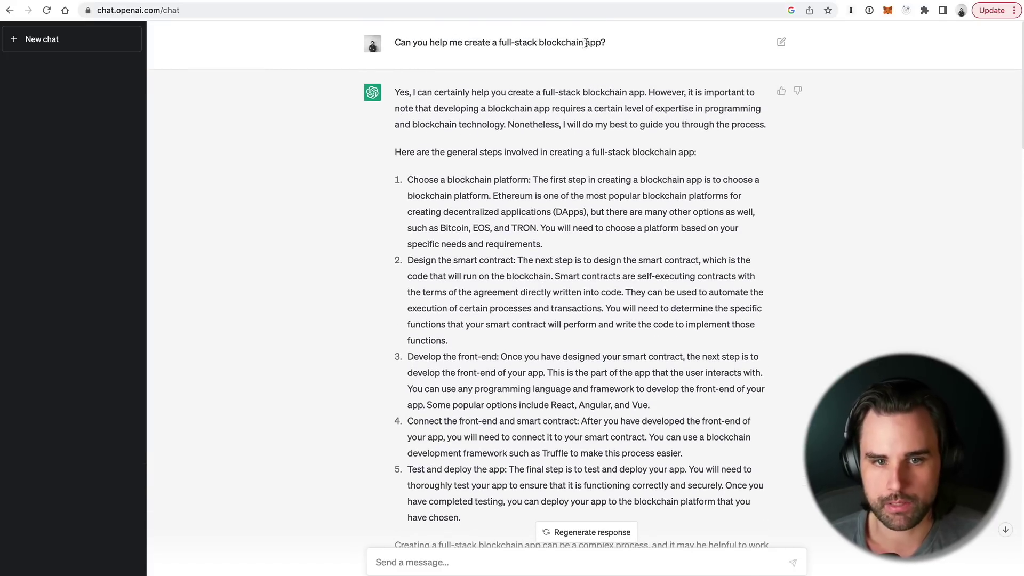
scroll(642, 49, "down", 2)
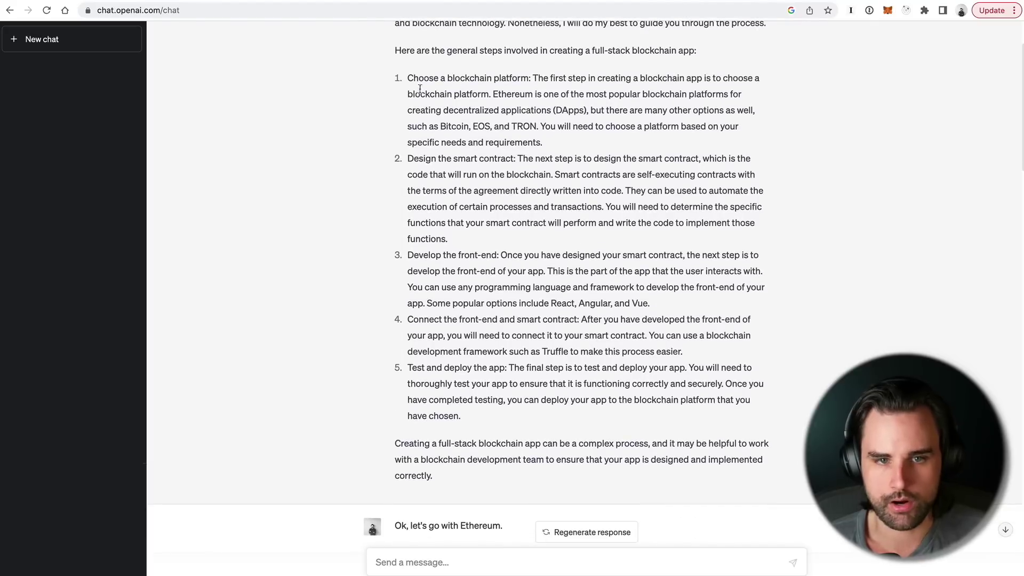
- Highlight the choose-a-blockchain-platform and design-the-smart-contract steps of the first answer
left_click_drag(406, 79, 594, 144)
scroll(595, 144, "down", 6)
scroll(650, 267, "up", 7)
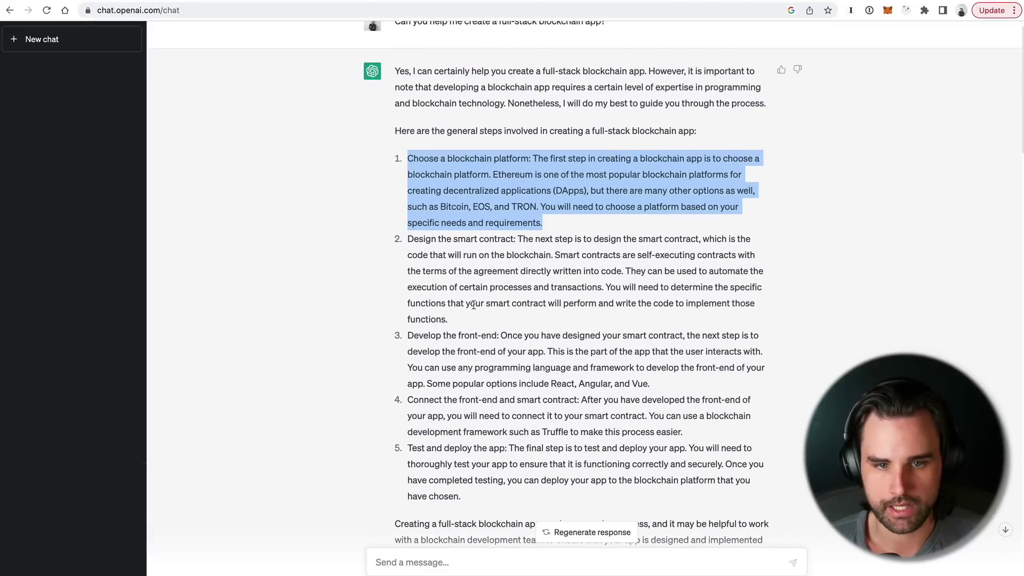
scroll(472, 302, "down", 1)
left_click_drag(404, 186, 487, 270)
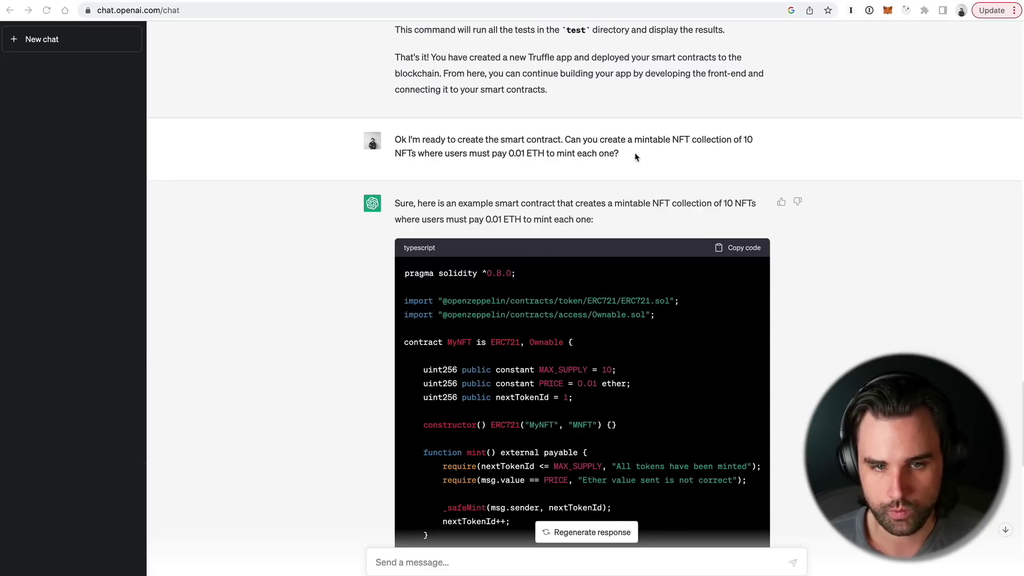
scroll(807, 162, "down", 3)
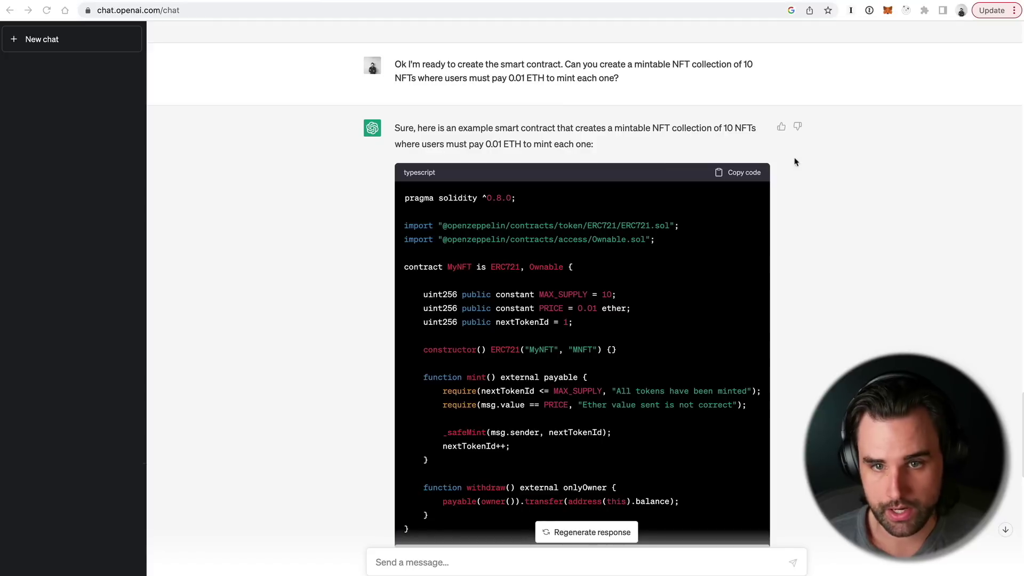
scroll(746, 142, "up", 1)
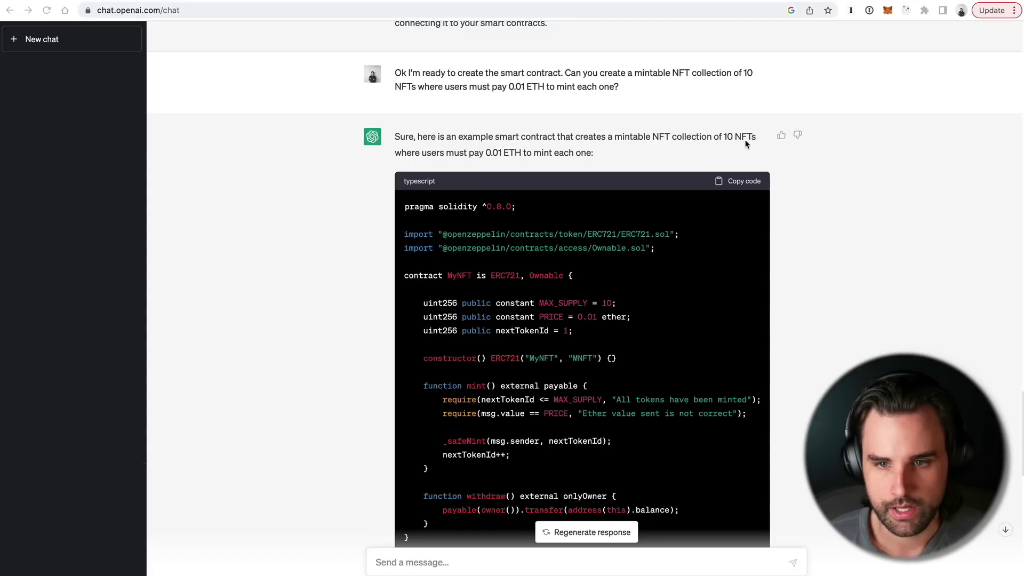
scroll(806, 174, "down", 3)
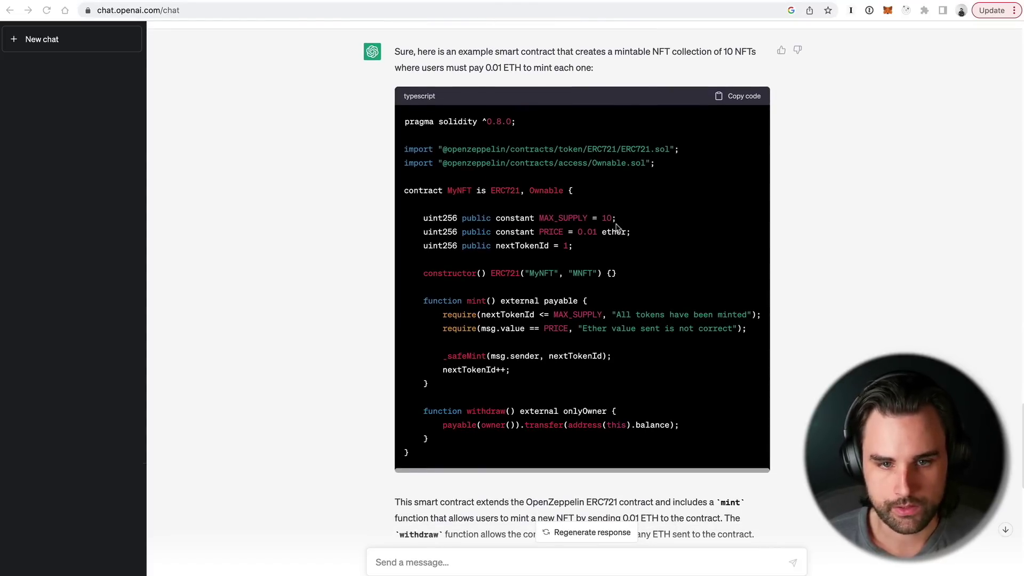
scroll(581, 205, "down", 6)
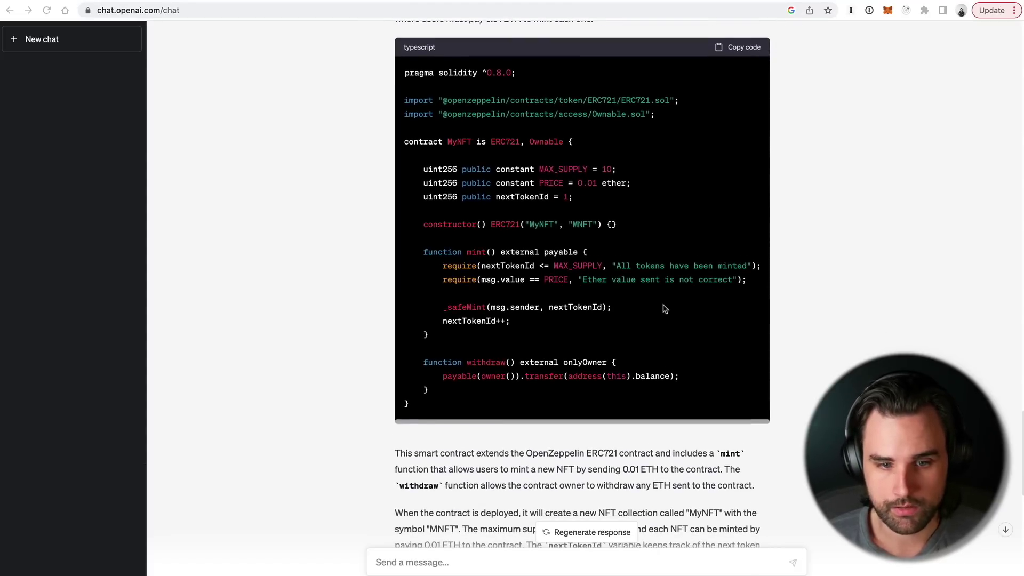
scroll(664, 308, "down", 7)
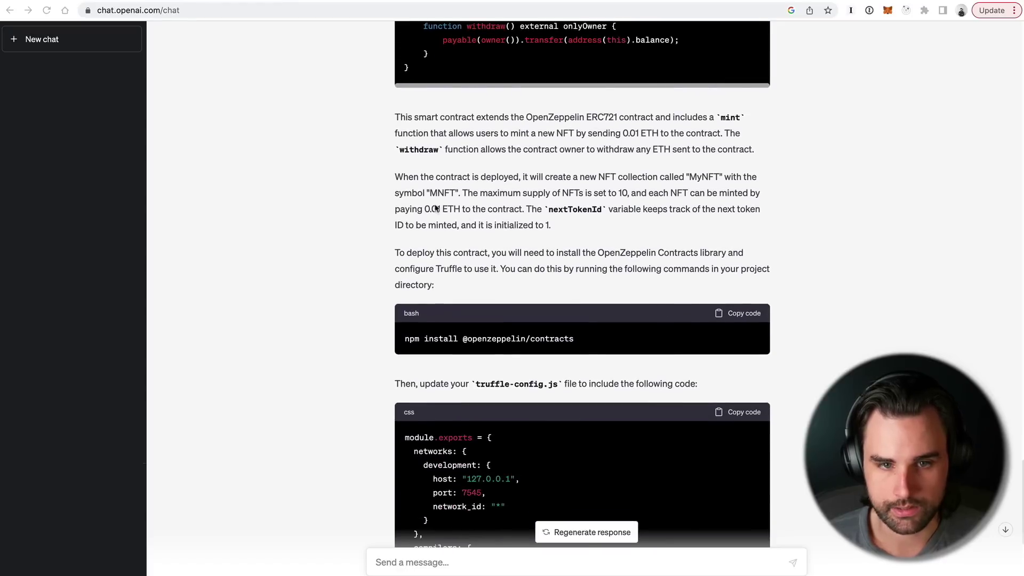
scroll(458, 192, "down", 4)
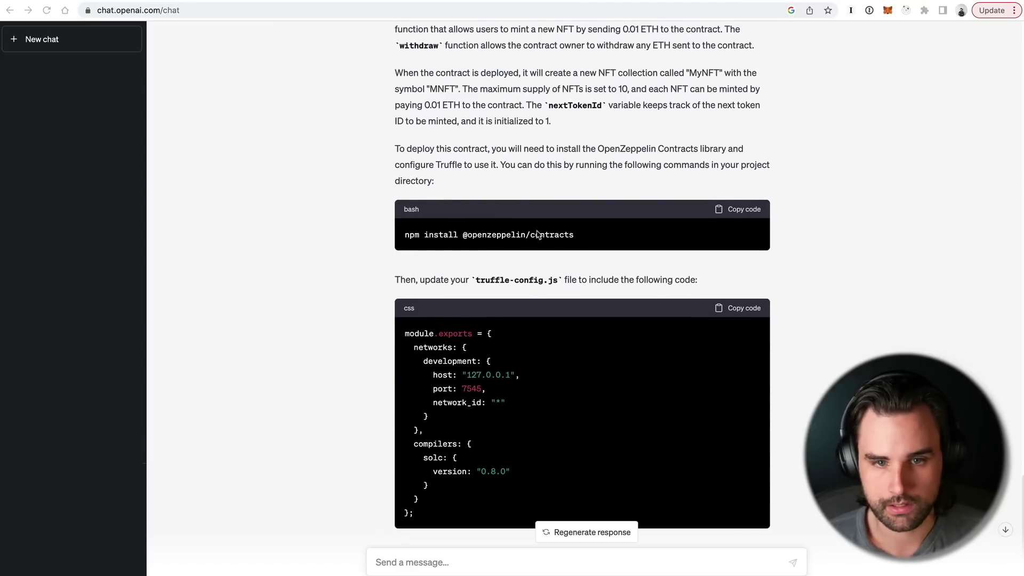
scroll(536, 234, "up", 7)
scroll(538, 233, "up", 7)
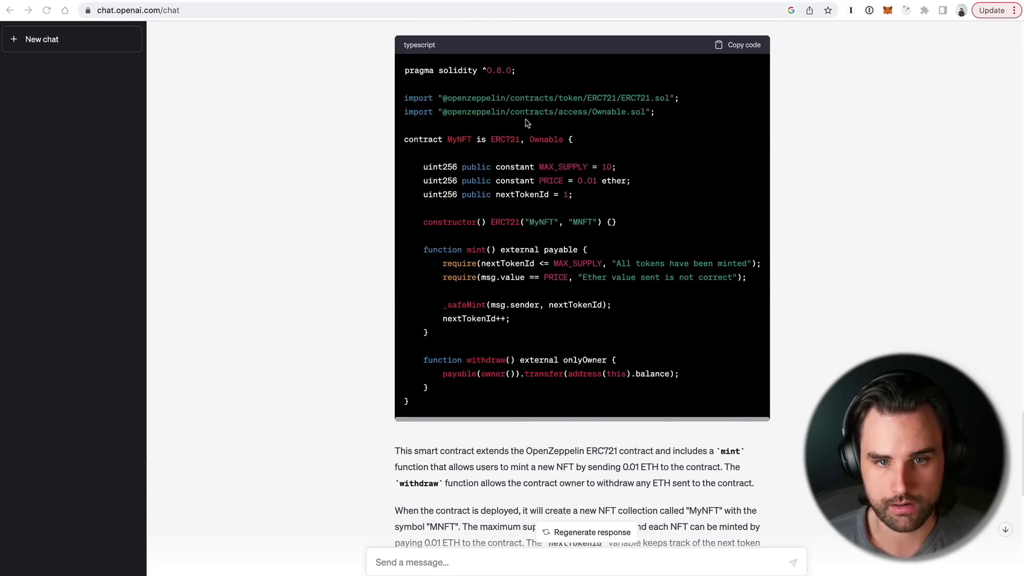
scroll(537, 160, "down", 8)
scroll(548, 197, "down", 13)
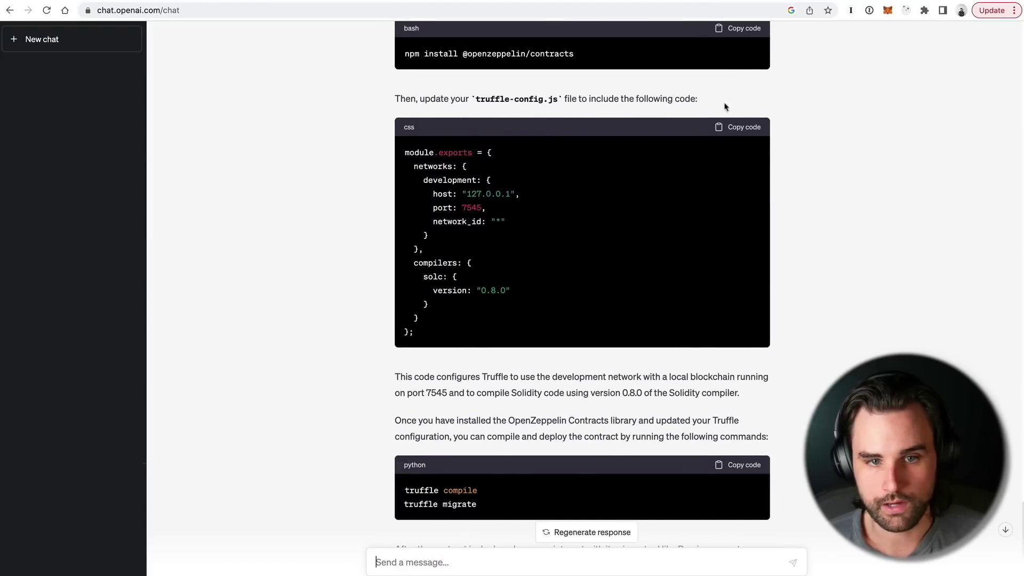
scroll(466, 203, "down", 2)
scroll(443, 295, "down", 2)
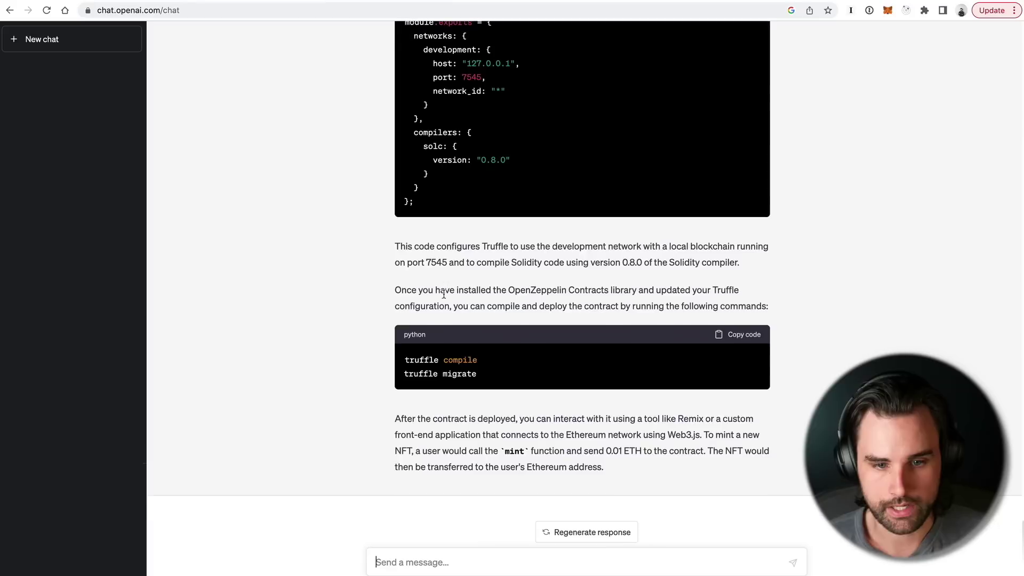
scroll(456, 383, "up", 10)
scroll(456, 384, "up", 1)
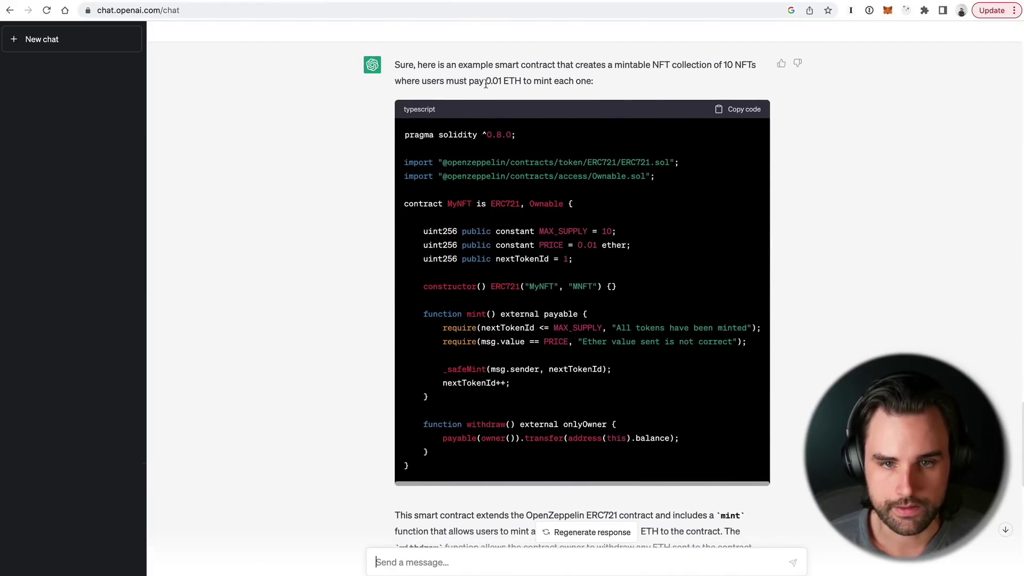
scroll(541, 280, "down", 15)
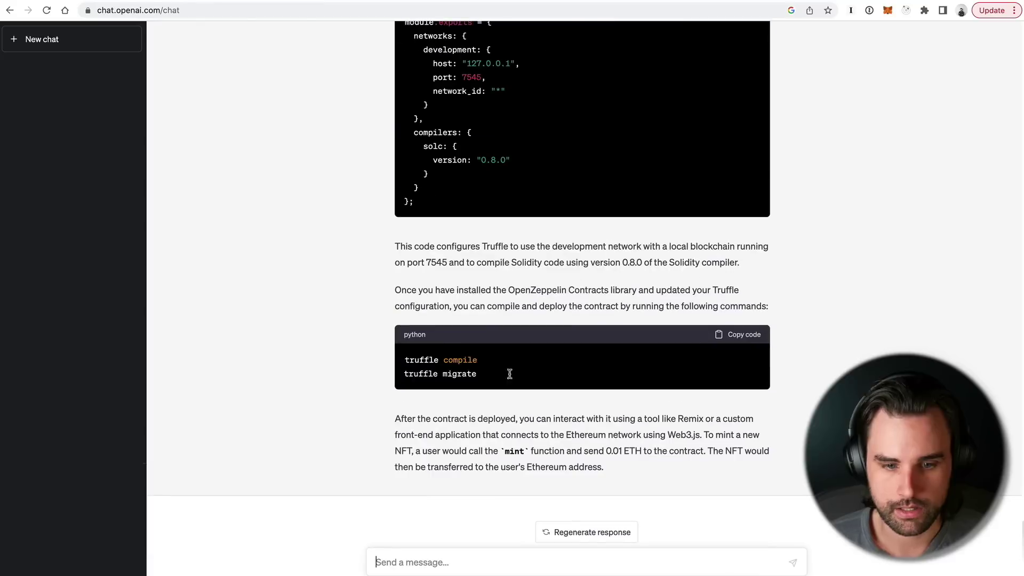
- Ask ChatGPT where the NFT smart contract goes and how to add it to the project
type("Where does teh NFT")
key("BackSpace")
key("BackSpace")
key("BackSpace")
key("BackSpace")
type("NFT smart contract go? Where do I p")
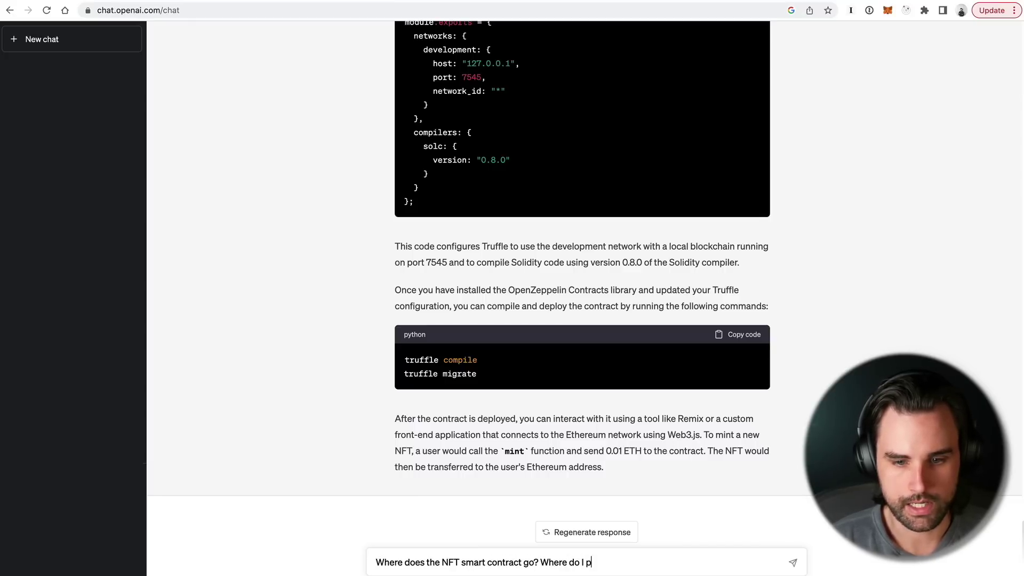
type("ut it in my prohj")
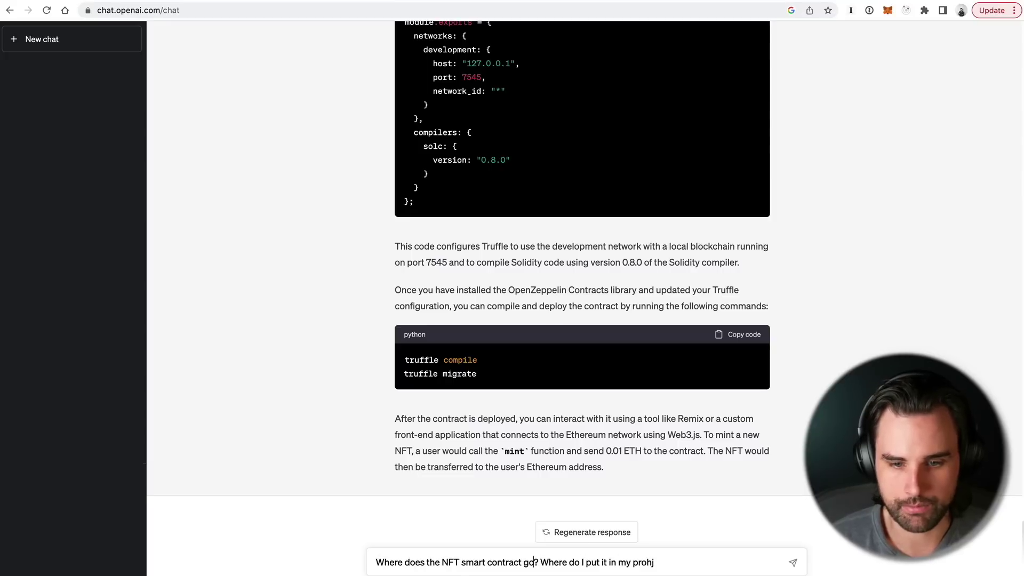
key("shift+super+Right")
type("How do")
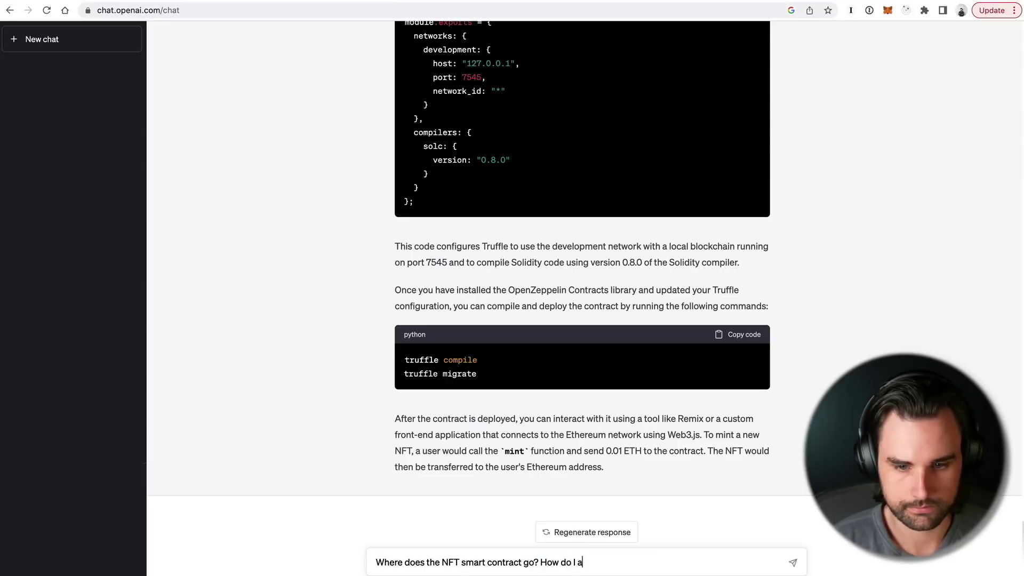
key("Return")
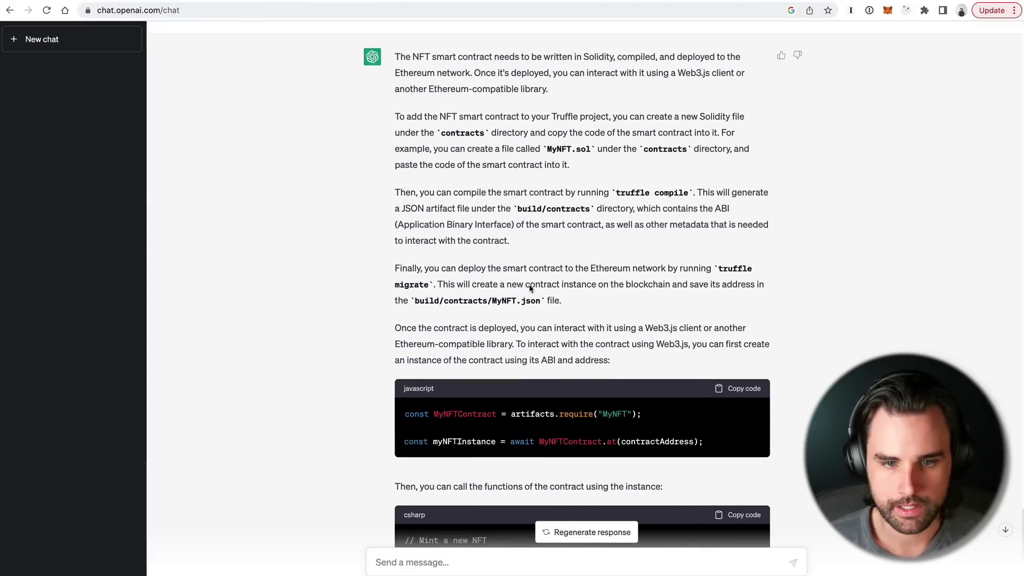
- Scroll through the reply recommending MyNFT.sol inside the contracts folder
scroll(529, 295, "up", 1)
scroll(529, 296, "down", 3)
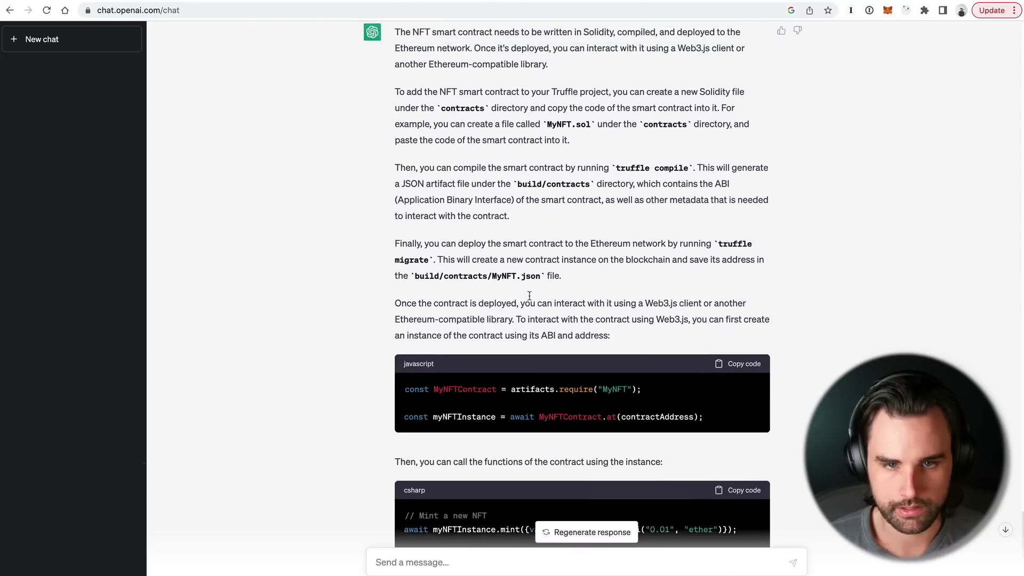
scroll(529, 296, "up", 3)
scroll(529, 295, "up", 6)
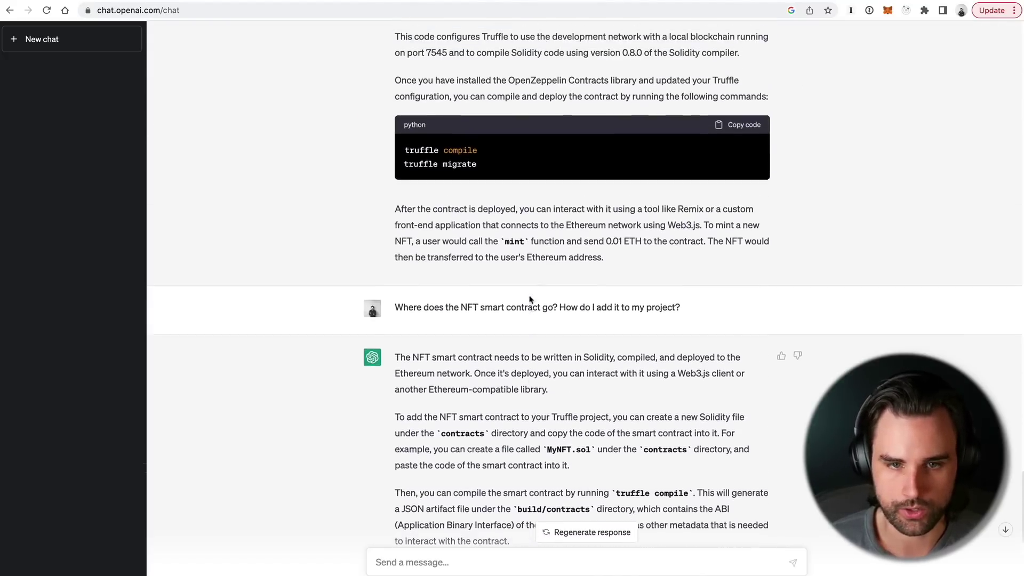
scroll(546, 435, "up", 15)
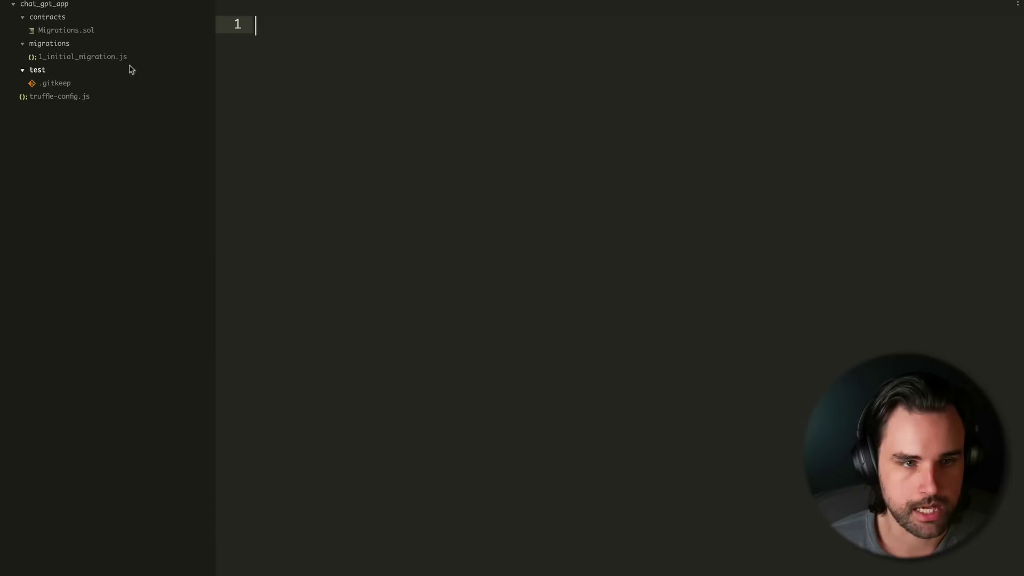
- Create MyNFT.sol in the contracts folder and paste ChatGPT's Solidity contract into it
left_click(64, 30)
right_click(77, 35)
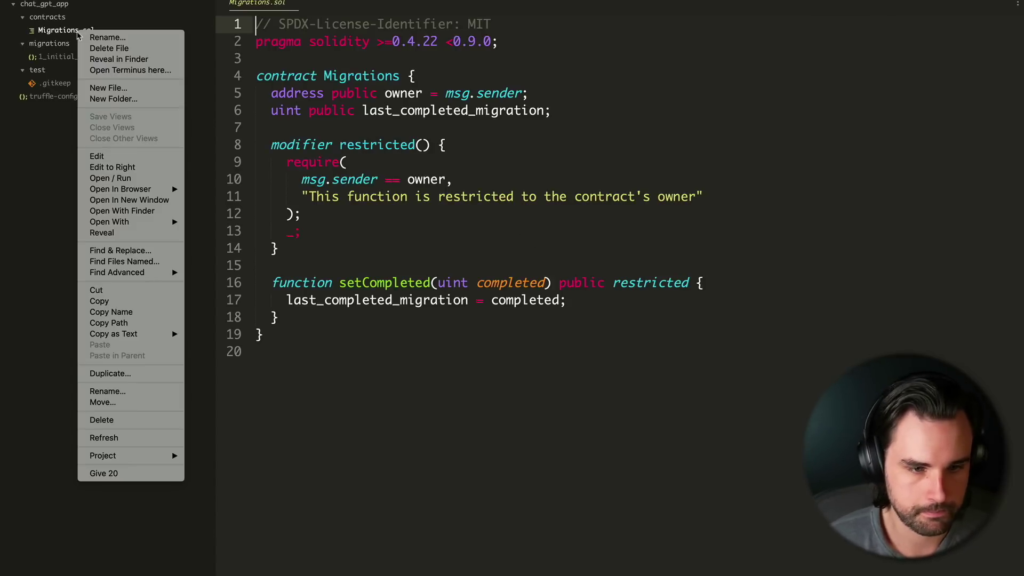
left_click(108, 88)
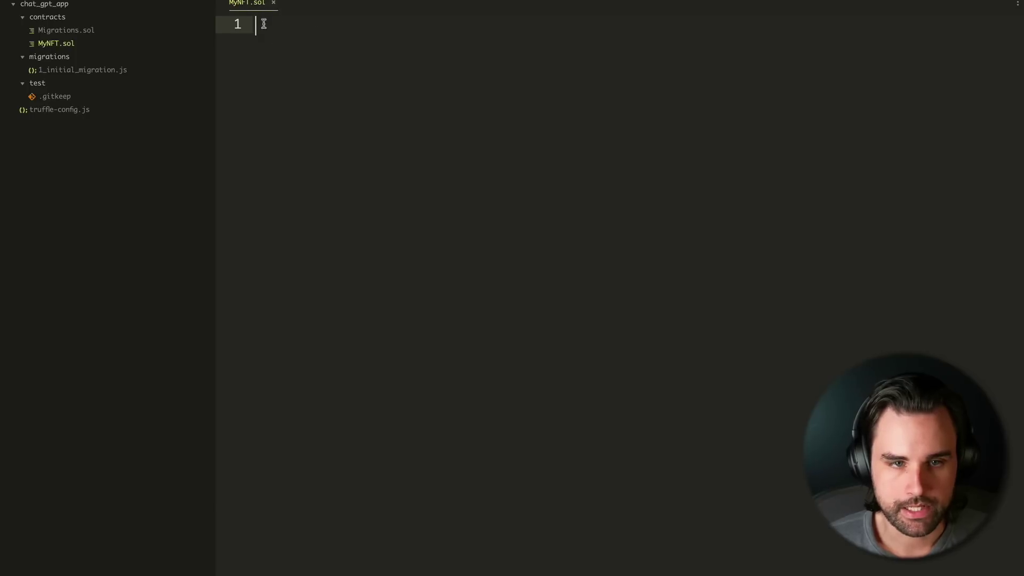
key("super+Tab")
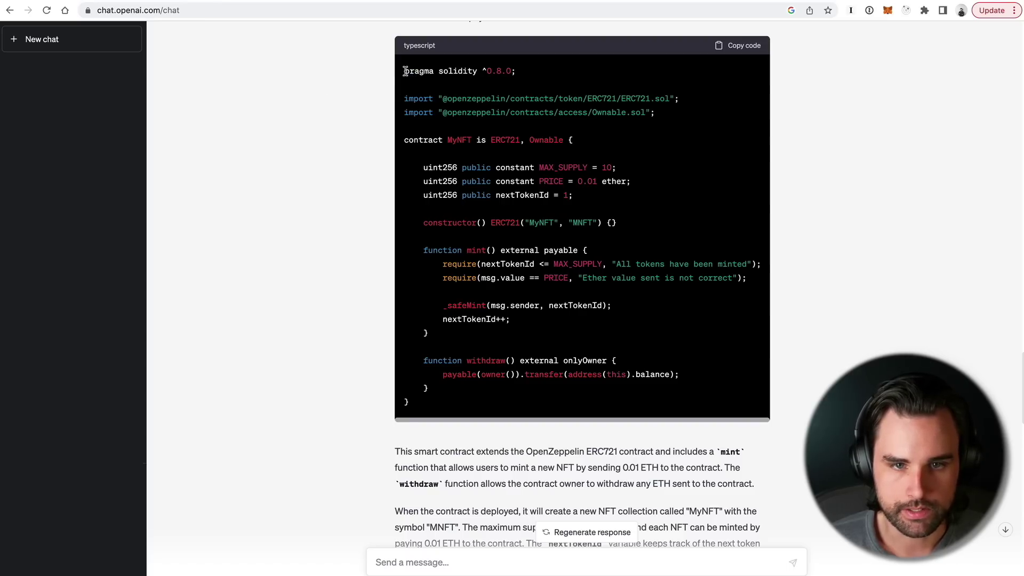
left_click_drag(406, 71, 487, 426)
key("super+c")
key("super+Tab")
key("super+v")
key("Return")
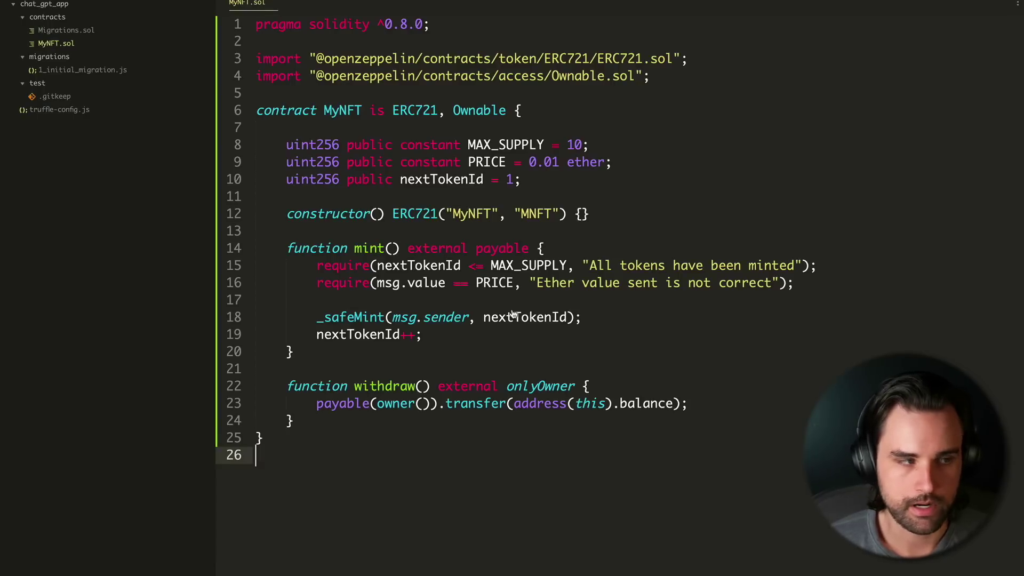
key("super+Tab")
scroll(443, 373, "down", 1)
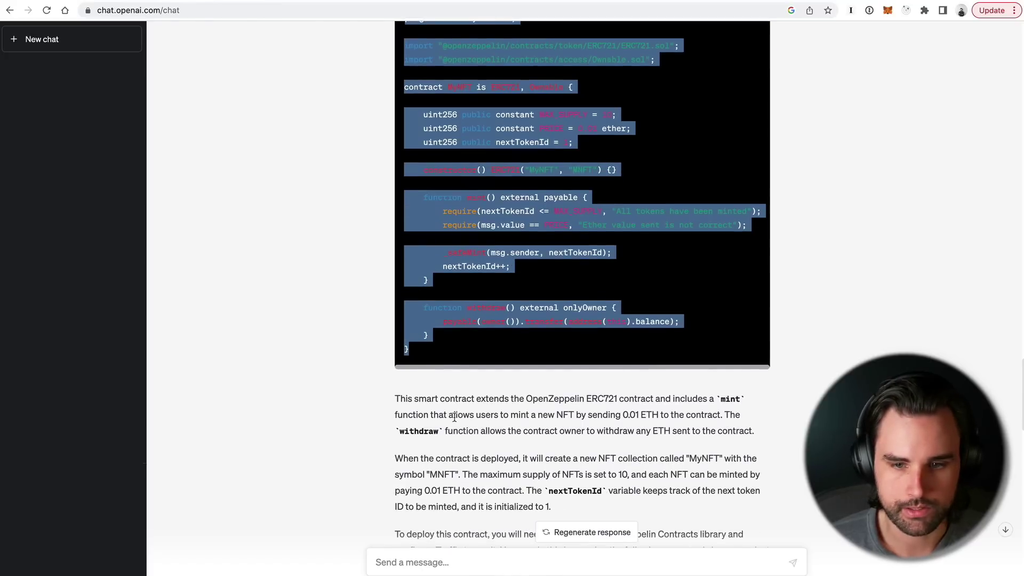
scroll(464, 418, "down", 6)
triple_click(480, 282)
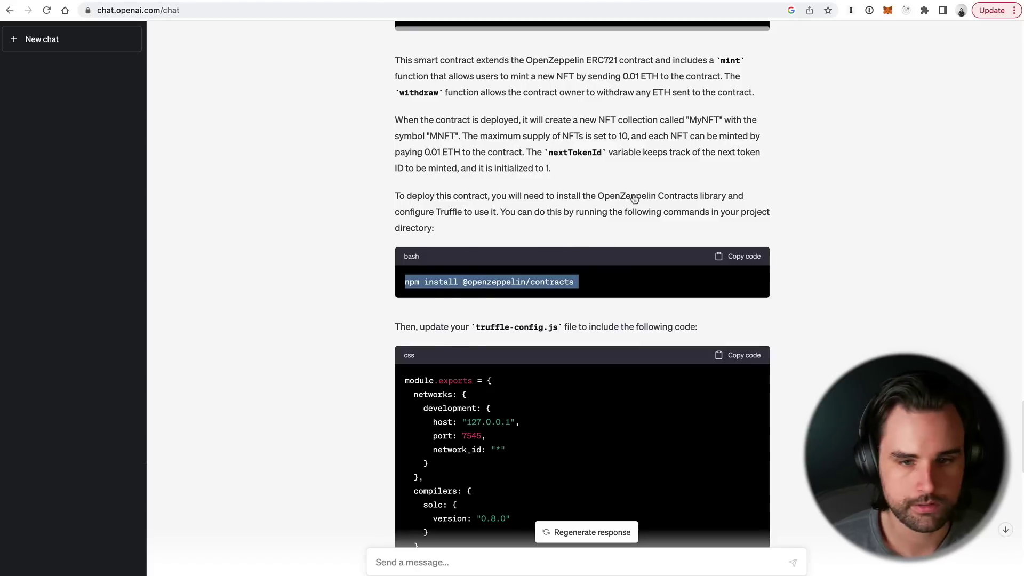
key("super+Tab")
key("super+v")
key("Return")
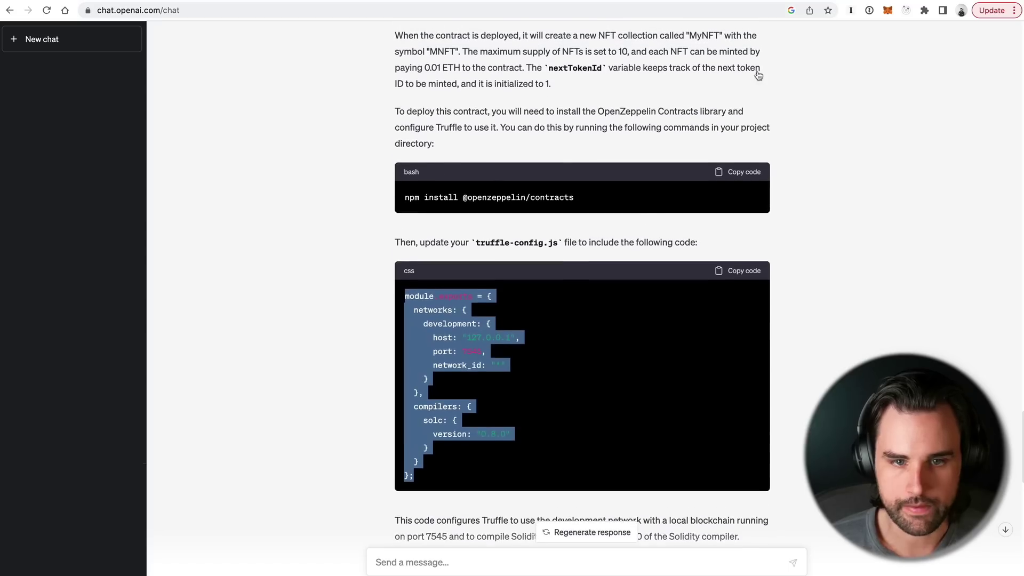
key("super+Tab")
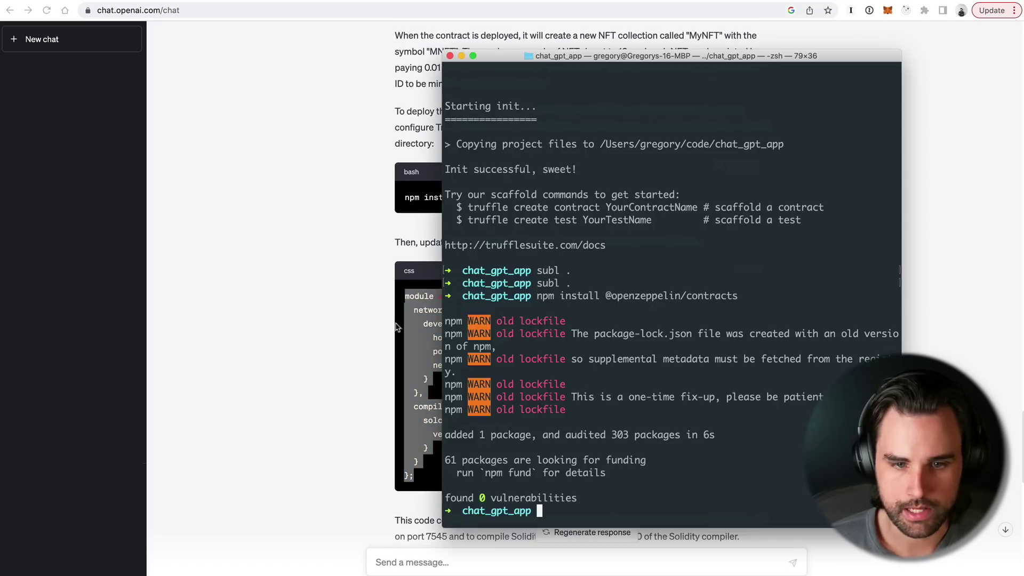
key("super+Tab")
- Select ChatGPT's short truffle-config code block (127.0.0.1 port 7545, solc 0.8.0)
scroll(331, 379, "down", 1)
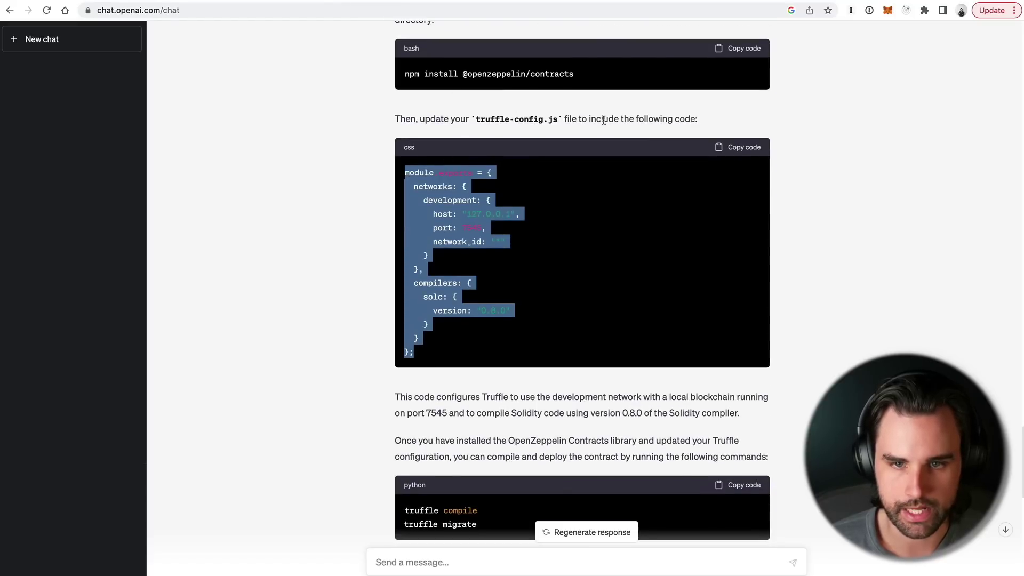
left_click(515, 352)
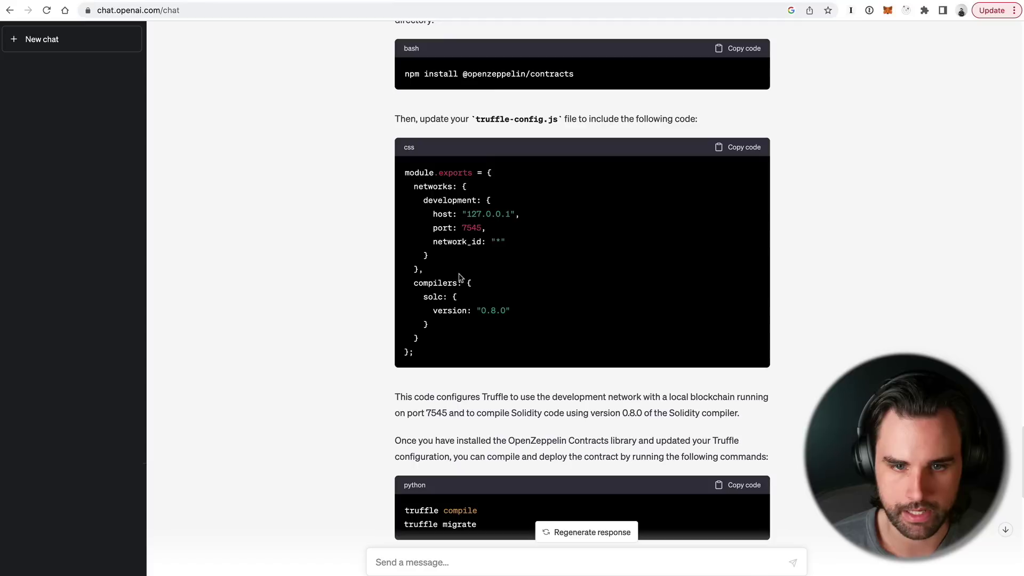
left_click_drag(512, 312, 480, 312)
left_click(480, 312)
left_click_drag(456, 354, 403, 176)
scroll(402, 178, "up", 12)
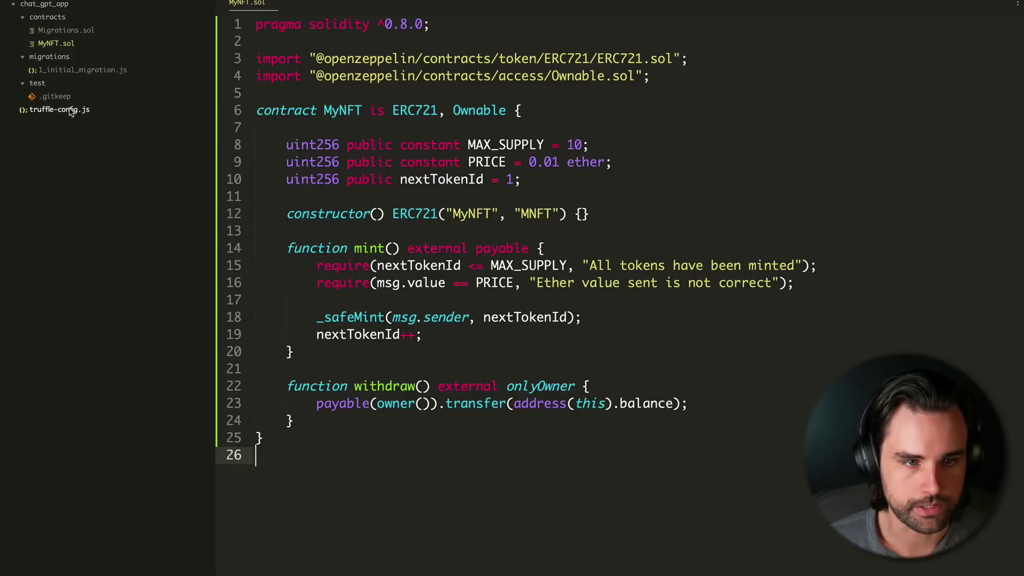
- Replace everything in truffle-config.js with ChatGPT's short development-network config
left_click(71, 111)
scroll(354, 270, "down", 20)
scroll(364, 275, "up", 5)
key("ctrl+a")
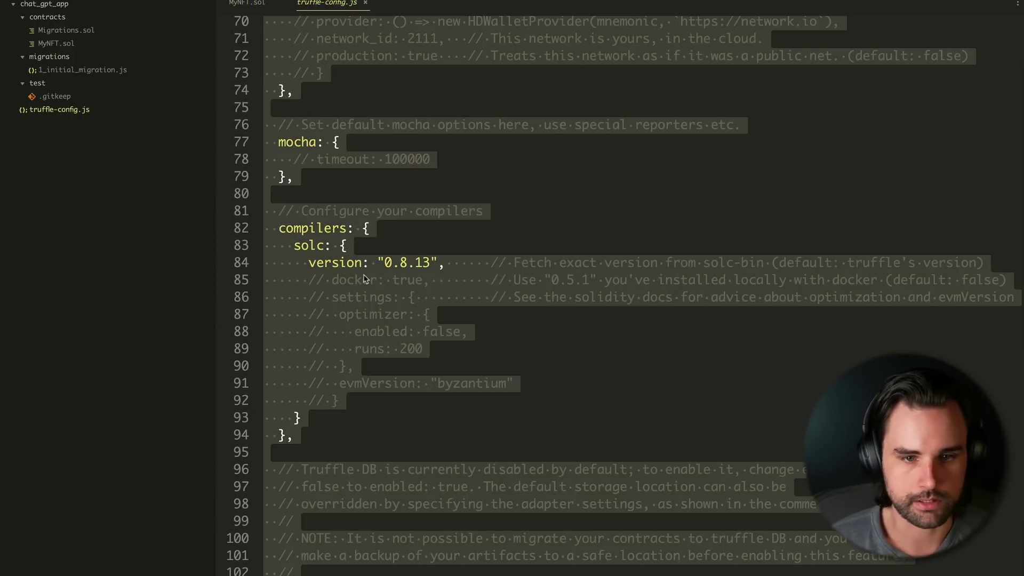
scroll(364, 276, "up", 15)
key("BackSpace")
key("ctrl+v")
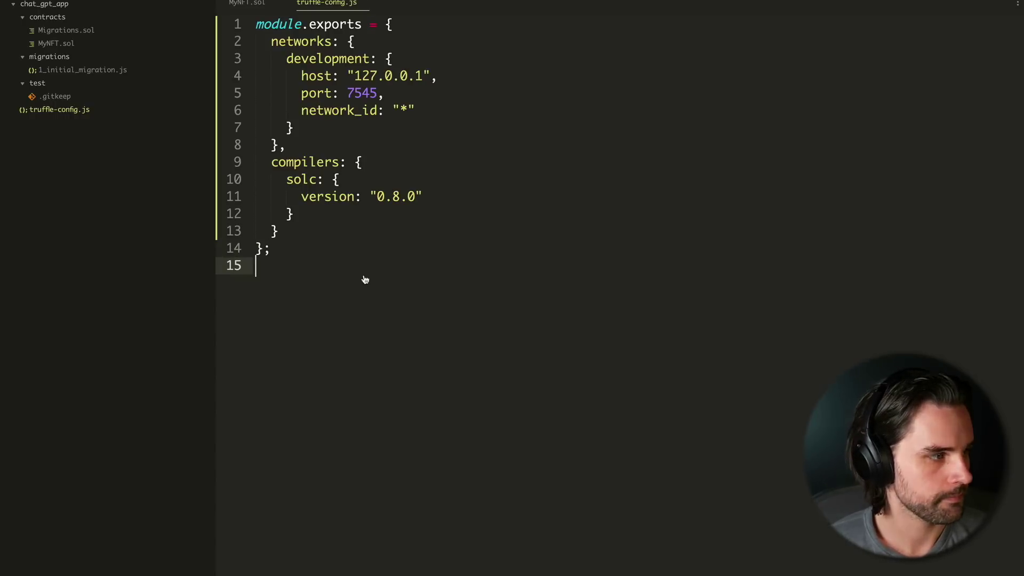
key("super+Tab")
key("super+Tab")
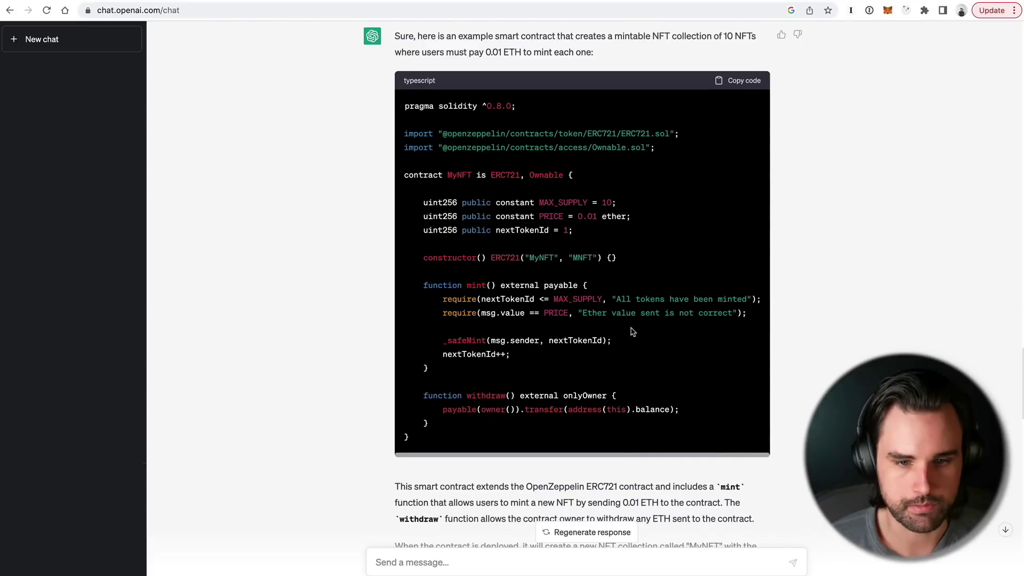
- Run ChatGPT's truffle compile command in Terminal; it fails on solc 0.8.0 versus ^0.8.1
scroll(632, 335, "down", 10)
scroll(632, 335, "down", 6)
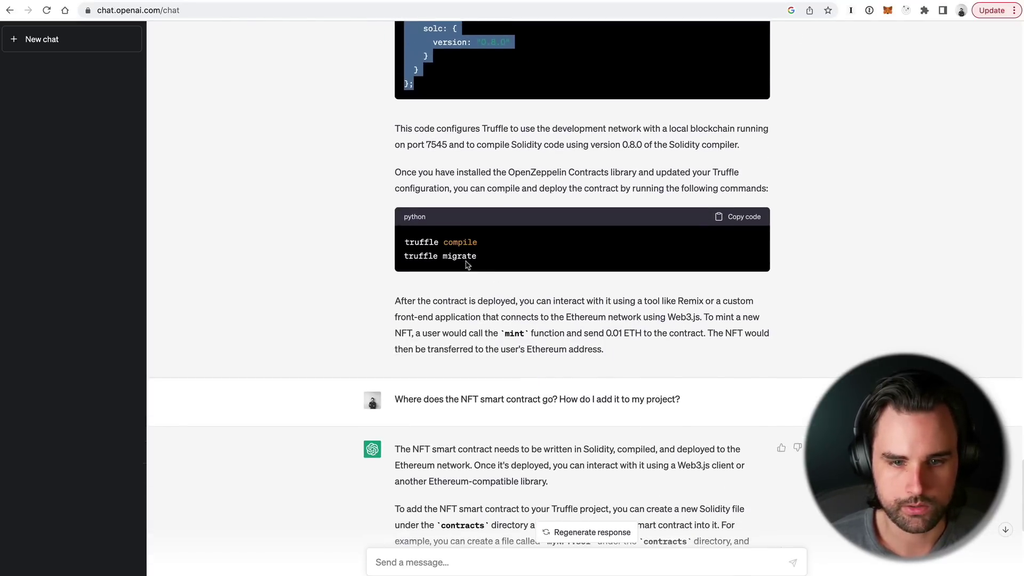
triple_click(453, 242)
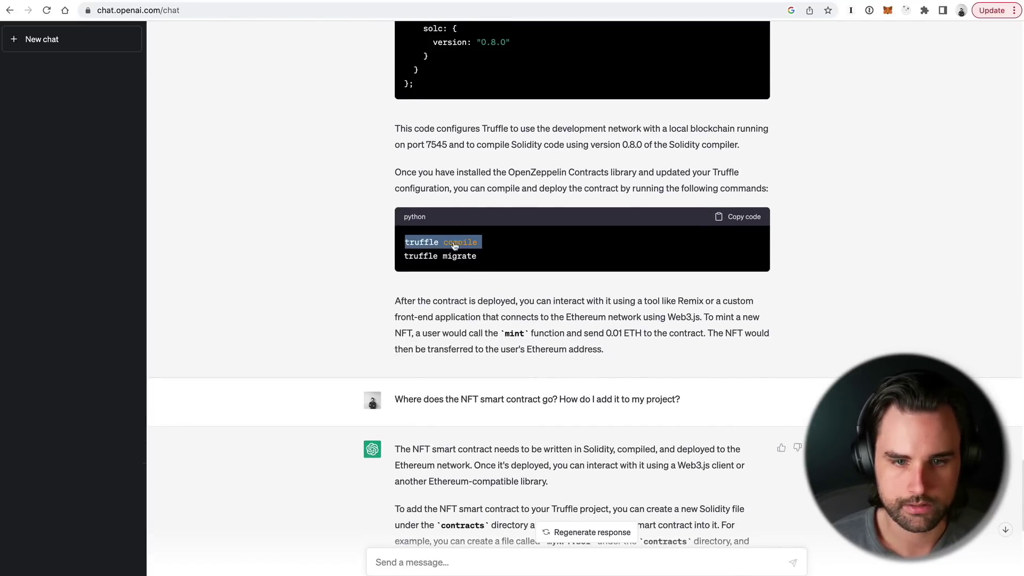
key("super+c")
key("super+Tab")
key("super+v")
key("Return")
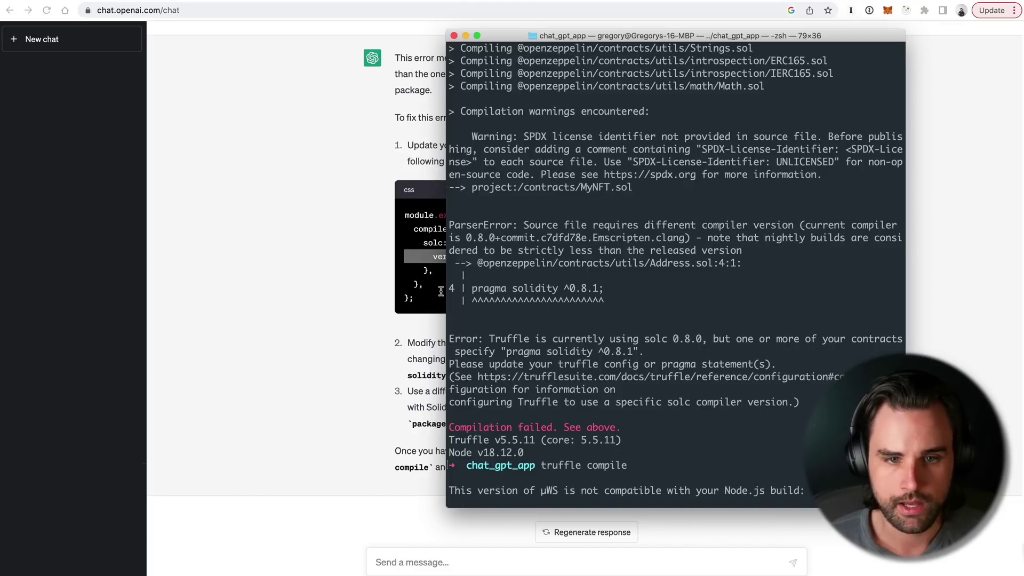
- Review ChatGPT's version-mismatch fix and open MyNFT.sol to move it to Solidity 0.8.1
left_click(351, 299)
scroll(513, 310, "up", 10)
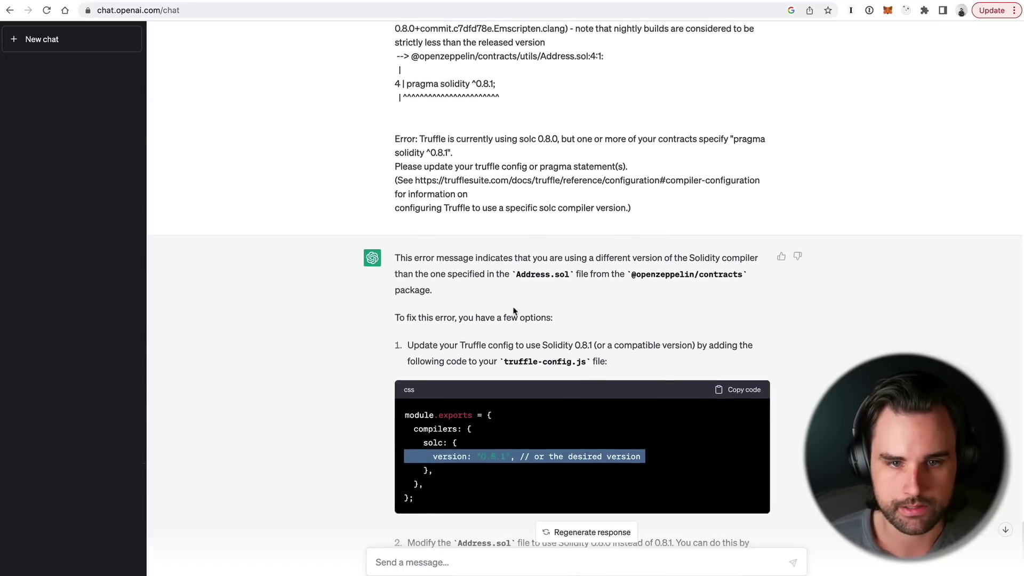
scroll(447, 288, "down", 1)
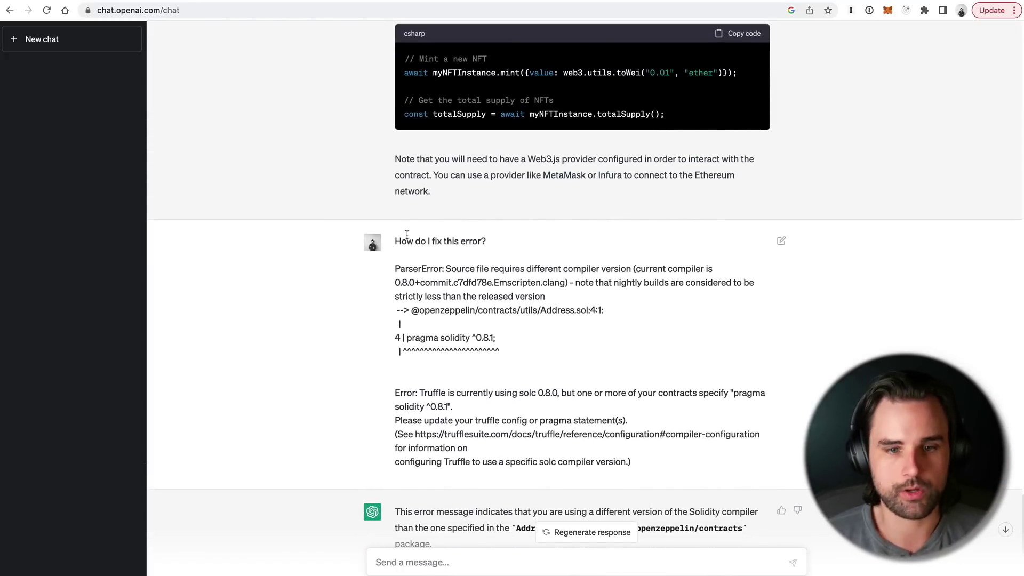
scroll(407, 235, "down", 5)
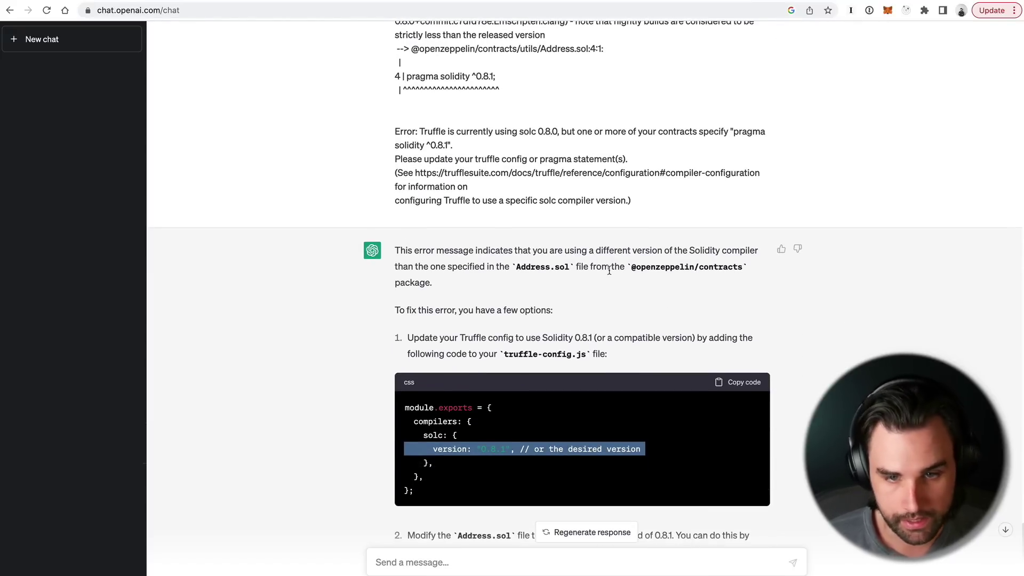
scroll(565, 311, "down", 3)
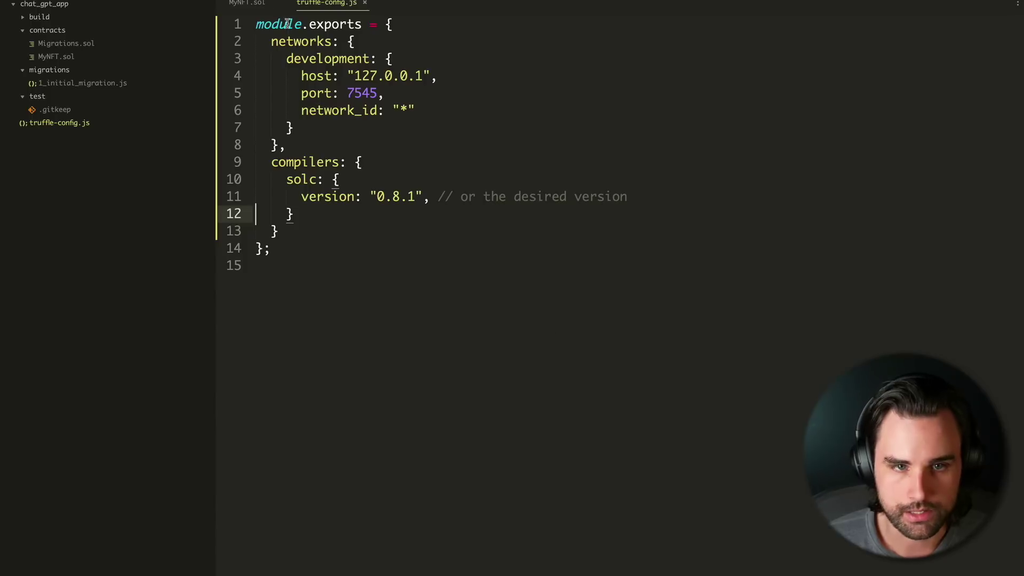
left_click(247, 3)
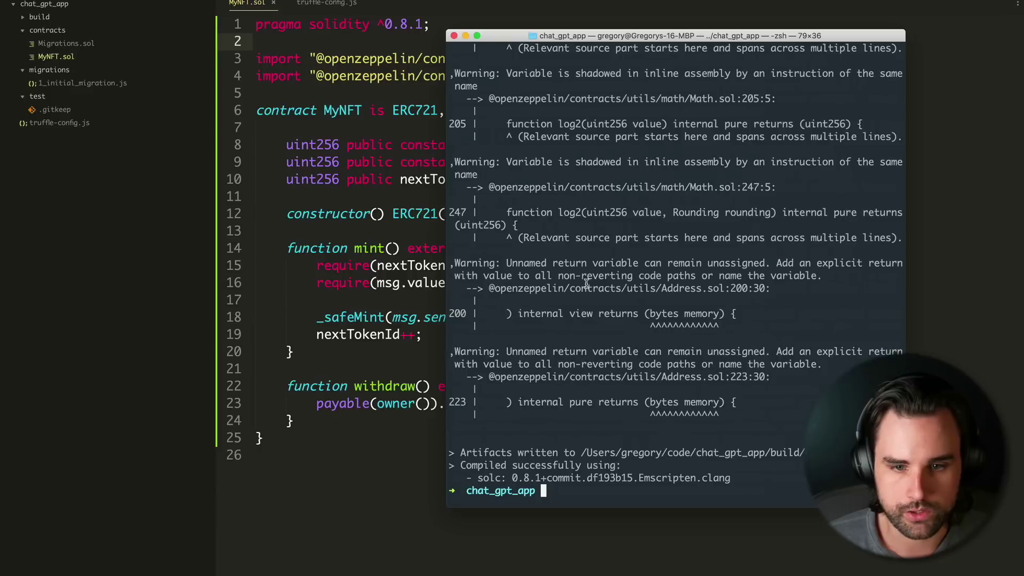
scroll(586, 282, "up", 10)
scroll(586, 283, "down", 10)
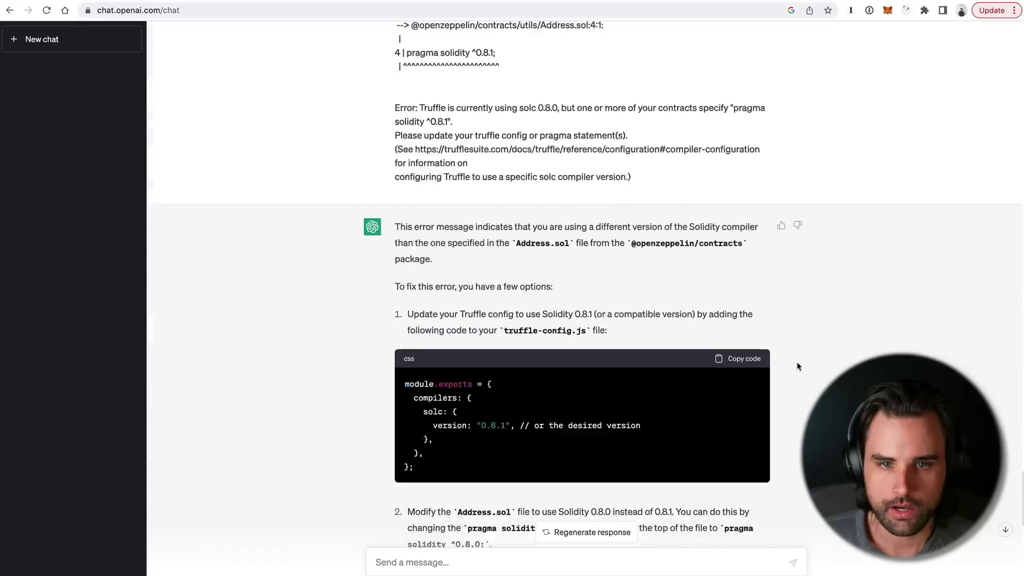
- Read ChatGPT's deploy answer and pick out the 2_deploy_contract.js migration file name
scroll(797, 366, "up", 20)
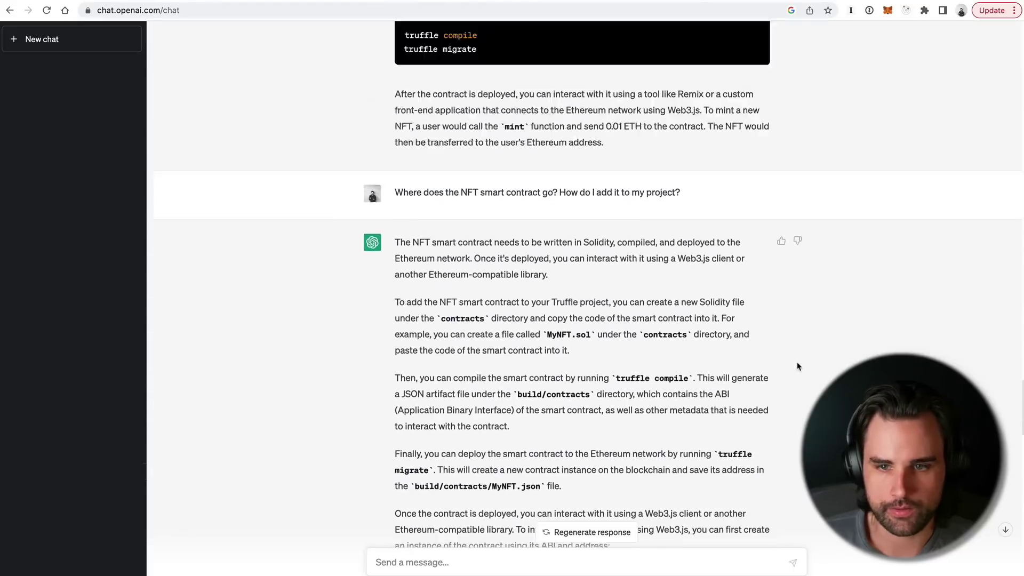
scroll(797, 366, "up", 20)
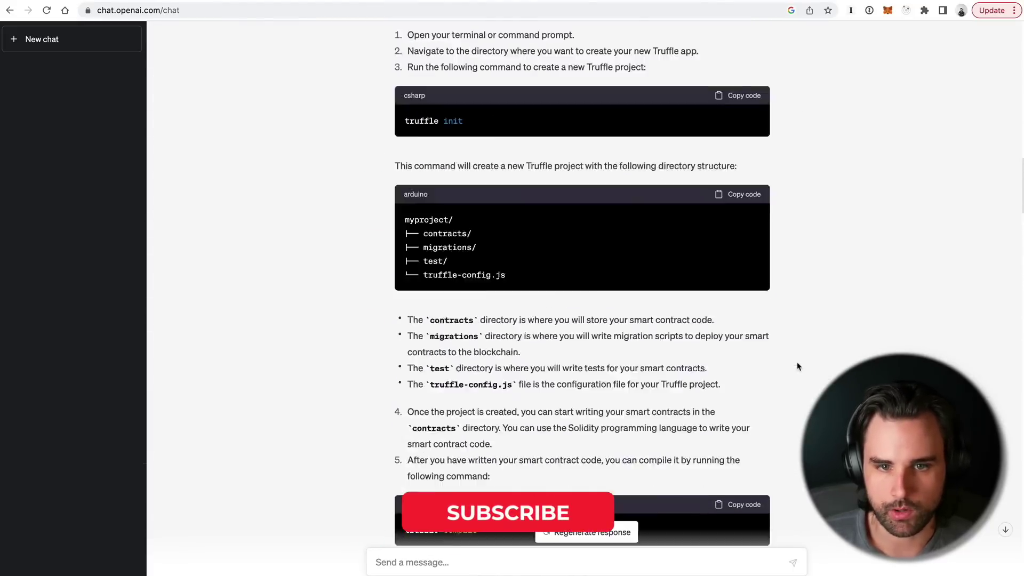
scroll(797, 366, "up", 1)
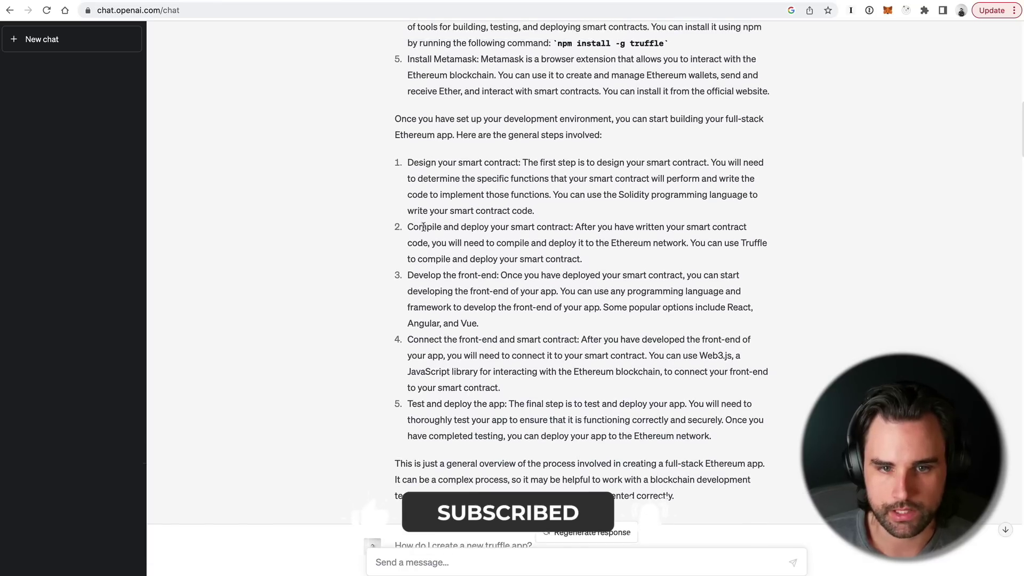
left_click_drag(408, 227, 581, 232)
scroll(577, 237, "down", 6)
scroll(576, 236, "down", 15)
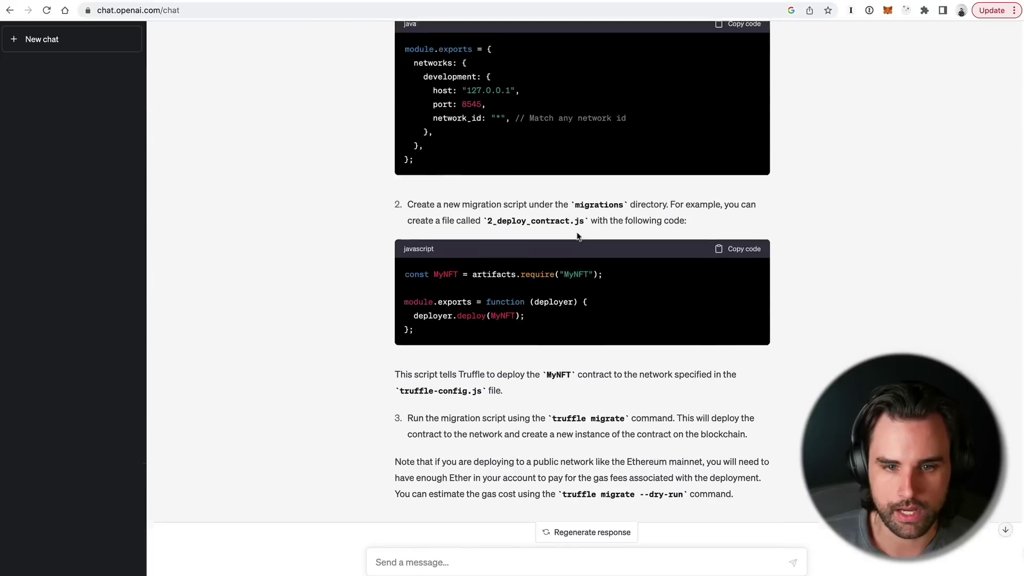
scroll(577, 236, "up", 3)
scroll(599, 238, "down", 4)
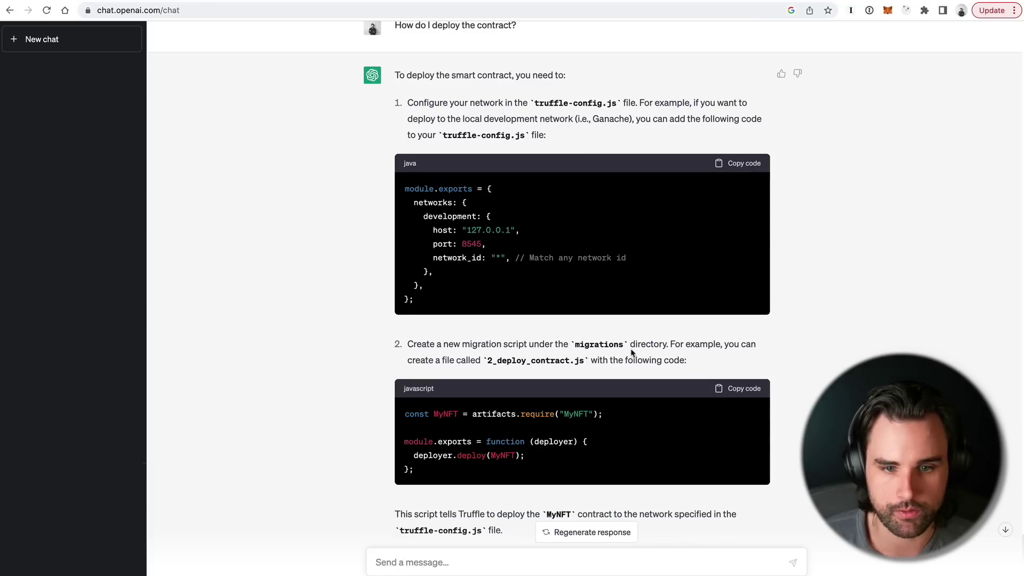
scroll(570, 320, "down", 3)
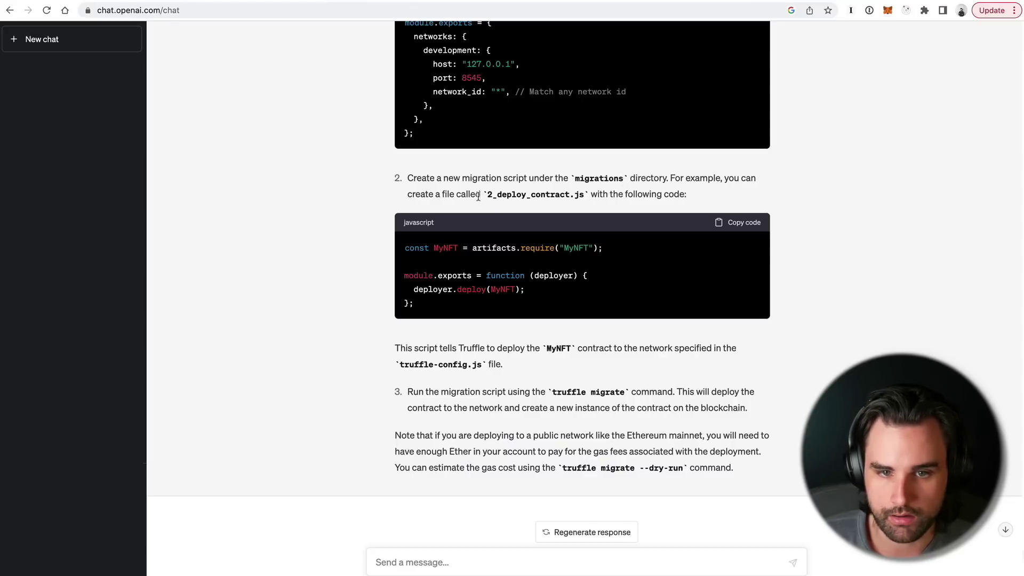
left_click_drag(490, 194, 531, 198)
left_click(530, 197)
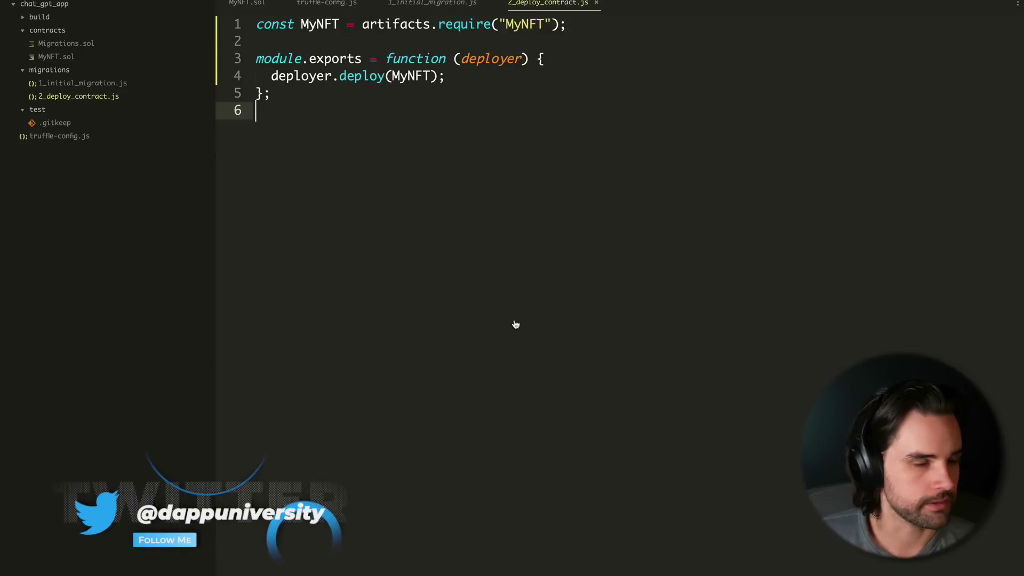
- Run truffle migrate in Terminal, which fails to connect to 127.0.0.1:7545
key("super+Tab")
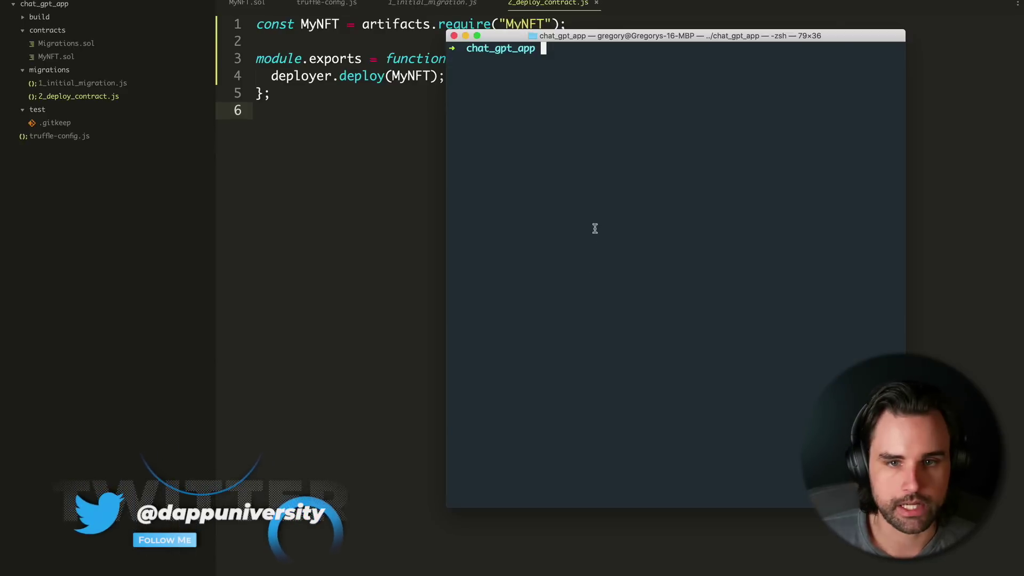
key("super+v")
key("Return")
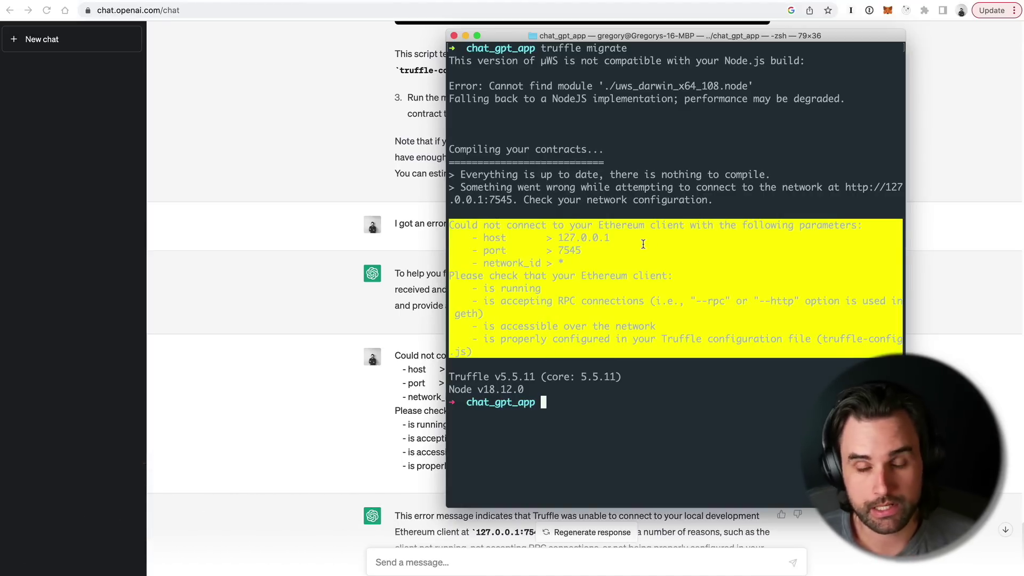
- Read ChatGPT's fix steps and highlight the advice to run Ganache on port 7545
left_click(281, 363)
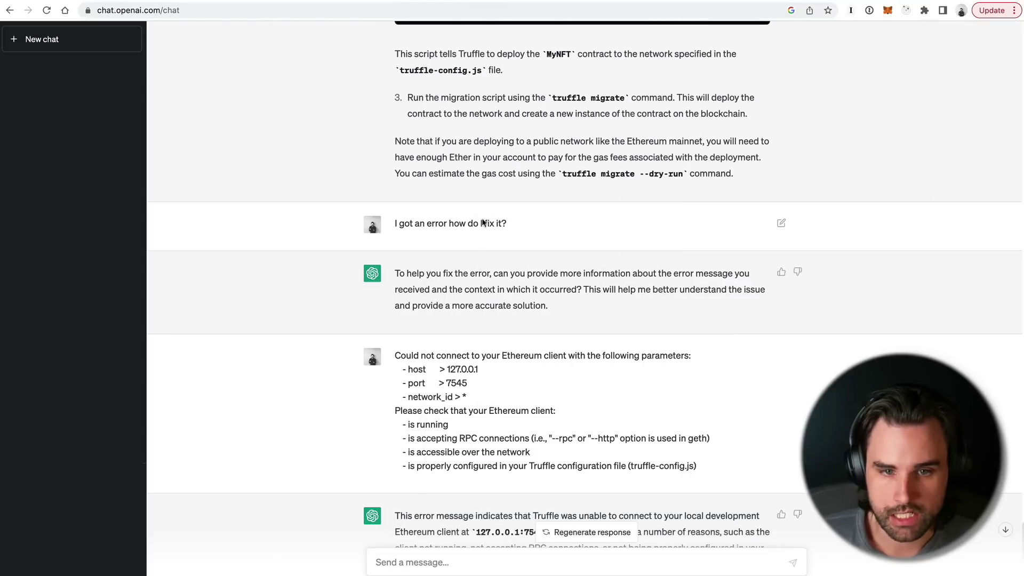
scroll(505, 228, "down", 5)
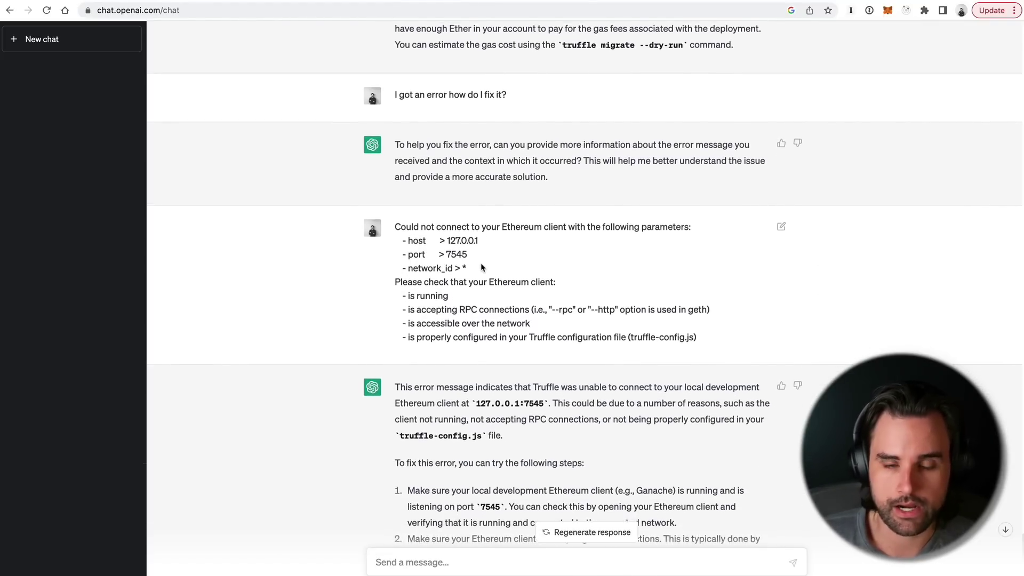
scroll(483, 268, "down", 3)
scroll(485, 357, "down", 5)
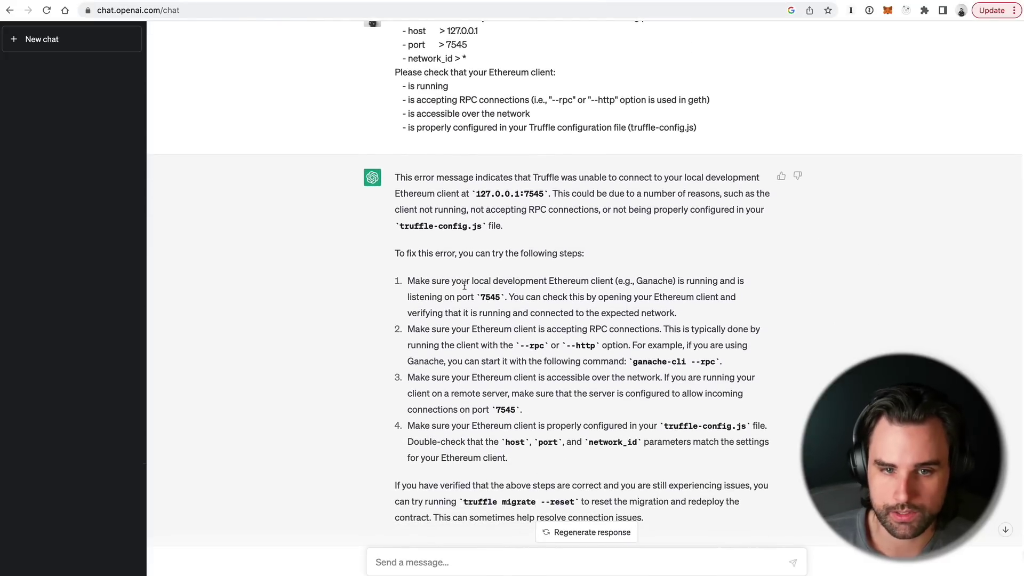
scroll(461, 283, "down", 1)
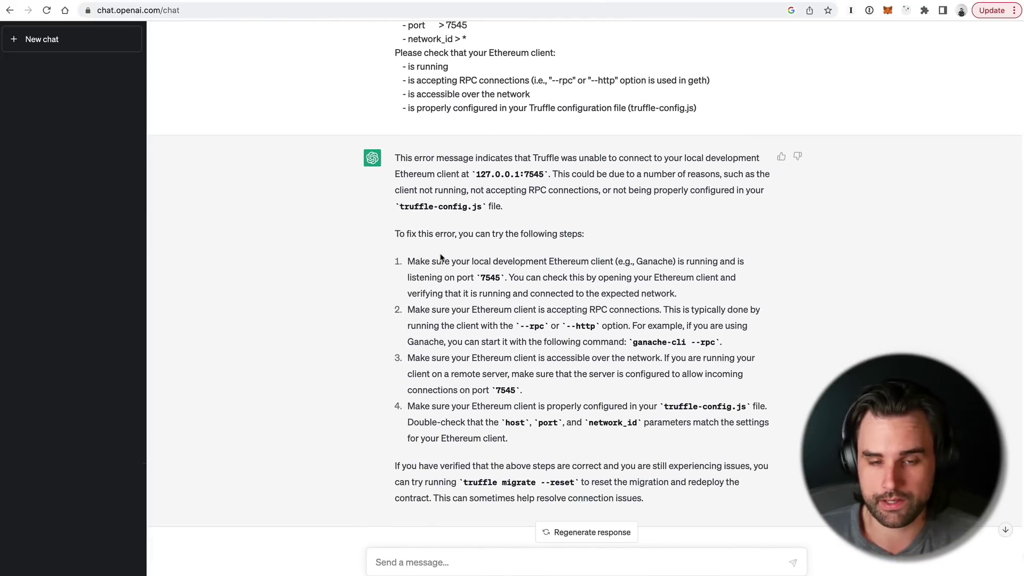
scroll(441, 258, "down", 1)
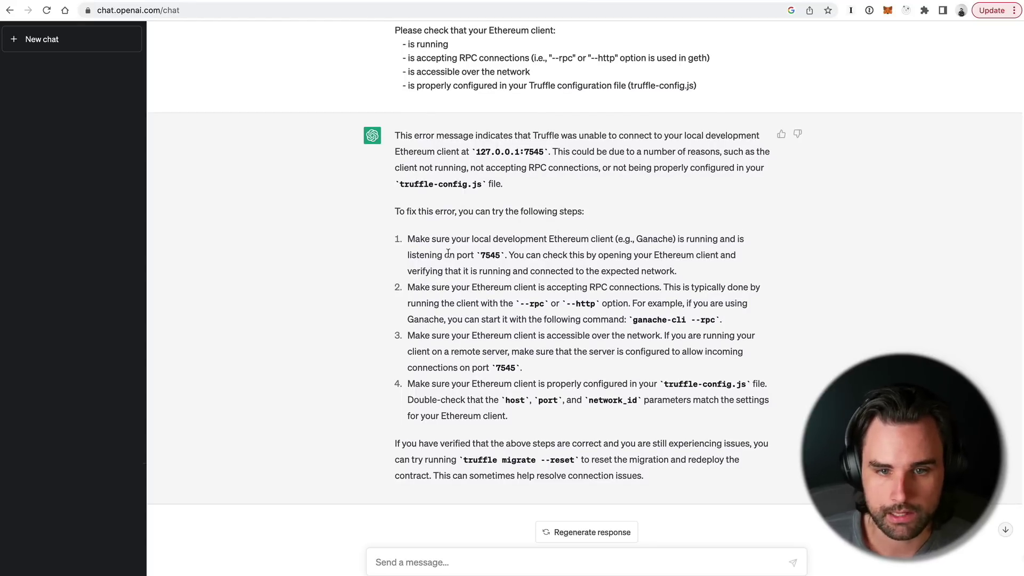
scroll(563, 289, "down", 1)
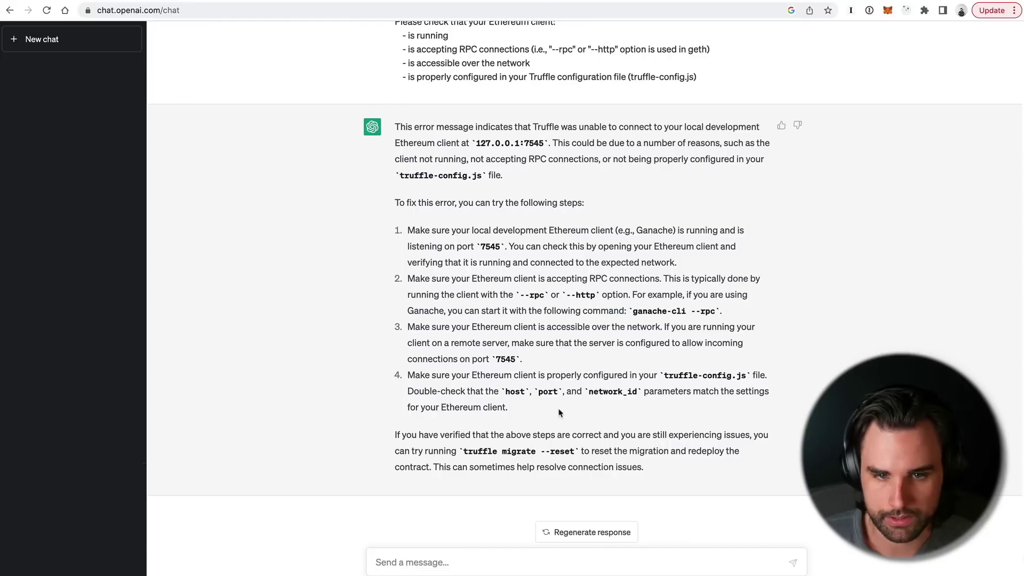
left_click_drag(679, 274, 401, 237)
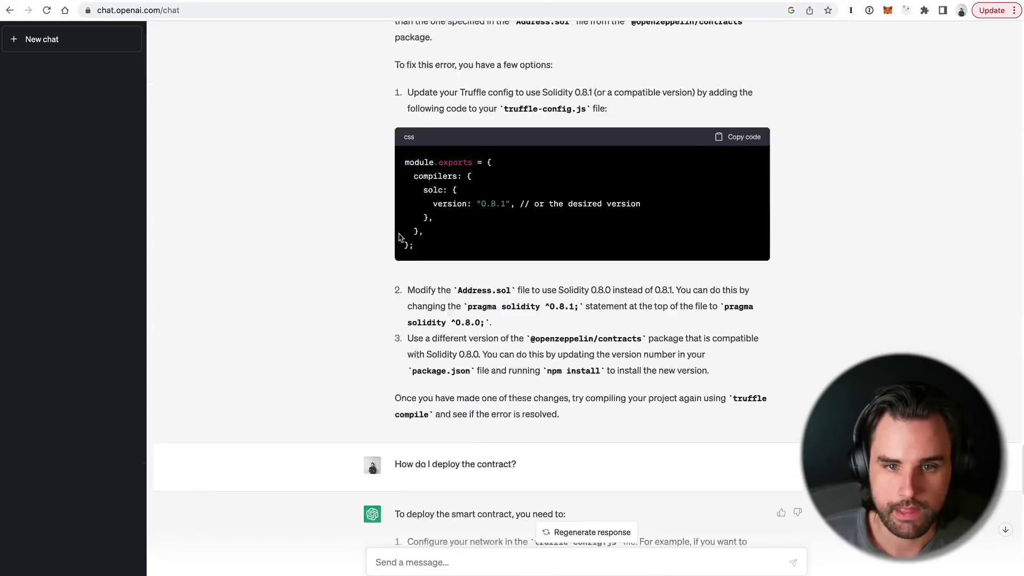
scroll(400, 237, "up", 20)
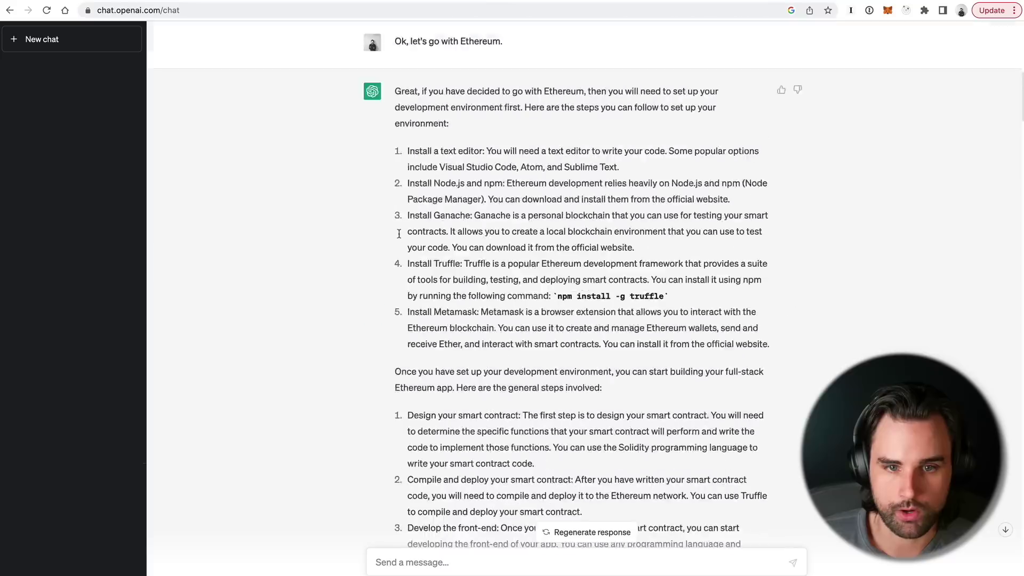
scroll(526, 305, "down", 14)
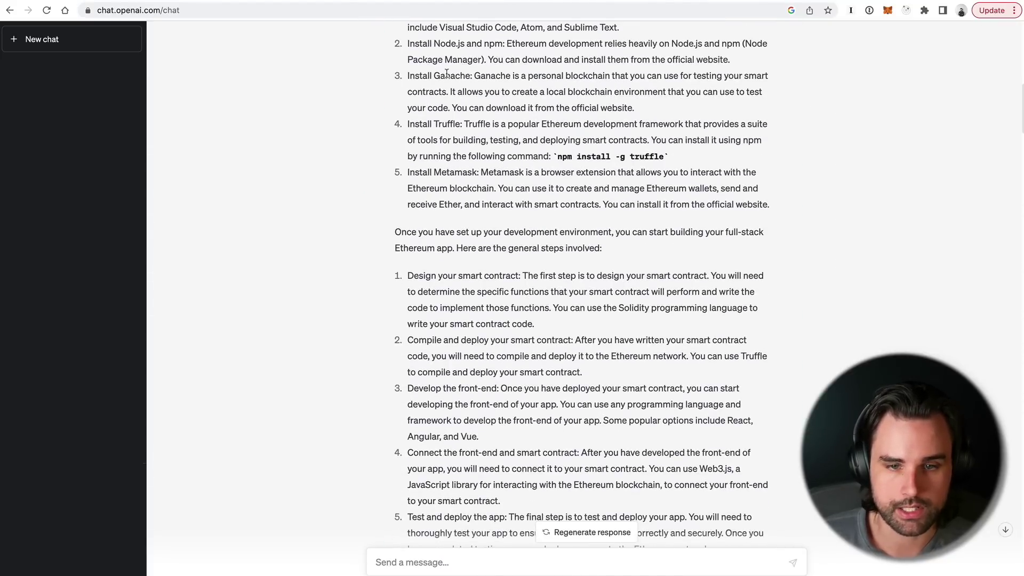
scroll(446, 73, "down", 20)
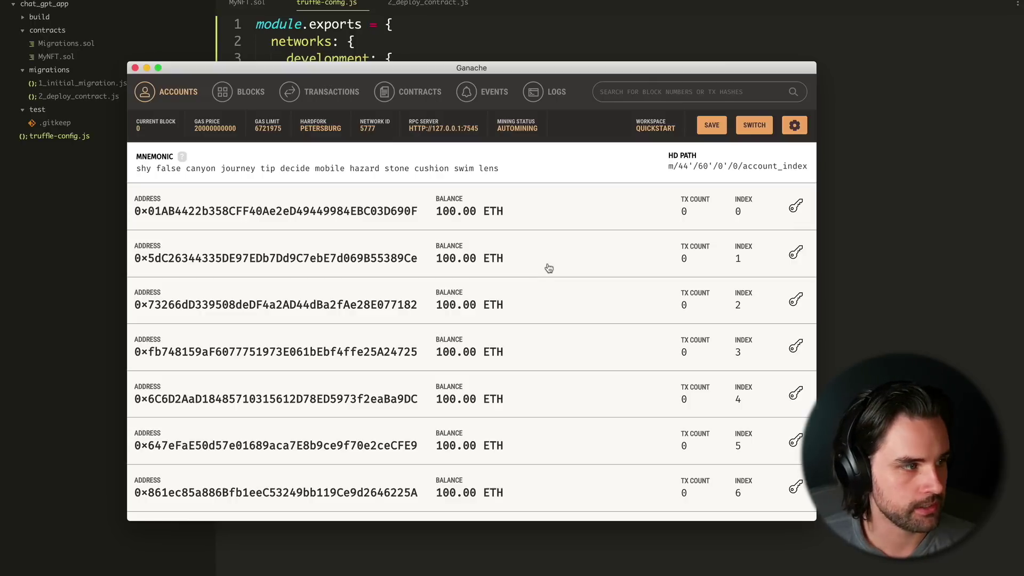
- Rerun truffle migrate against Ganache, deploying MyNFT for 0.06908392 ETH, then review ChatGPT's steps
key("super+Tab")
key("Up")
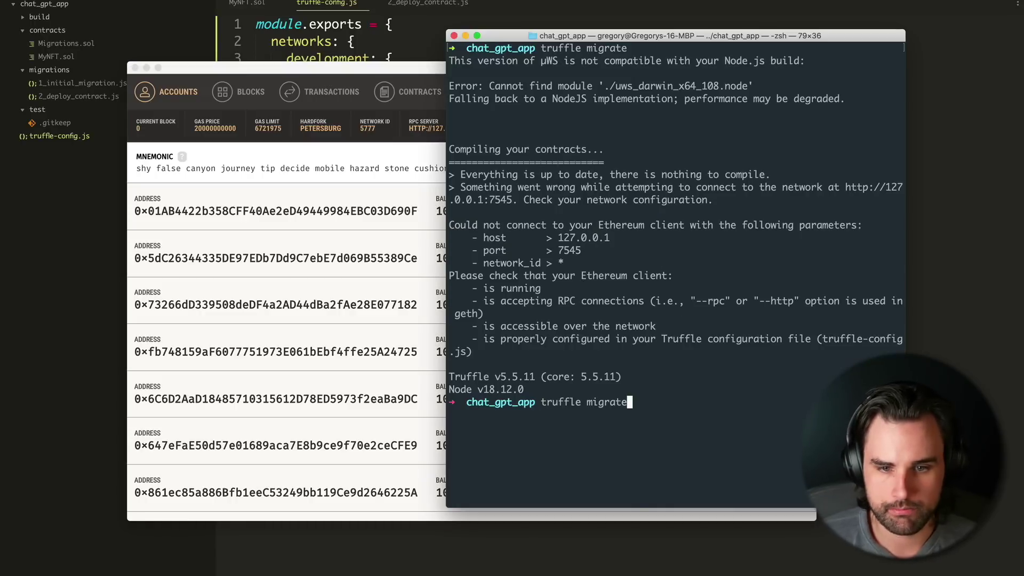
key("Return")
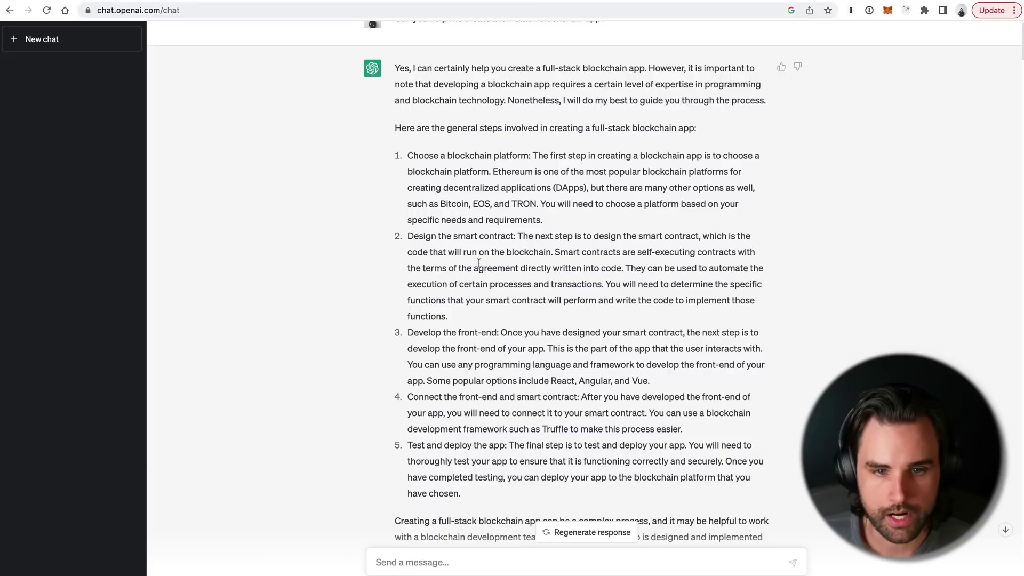
scroll(502, 278, "down", 2)
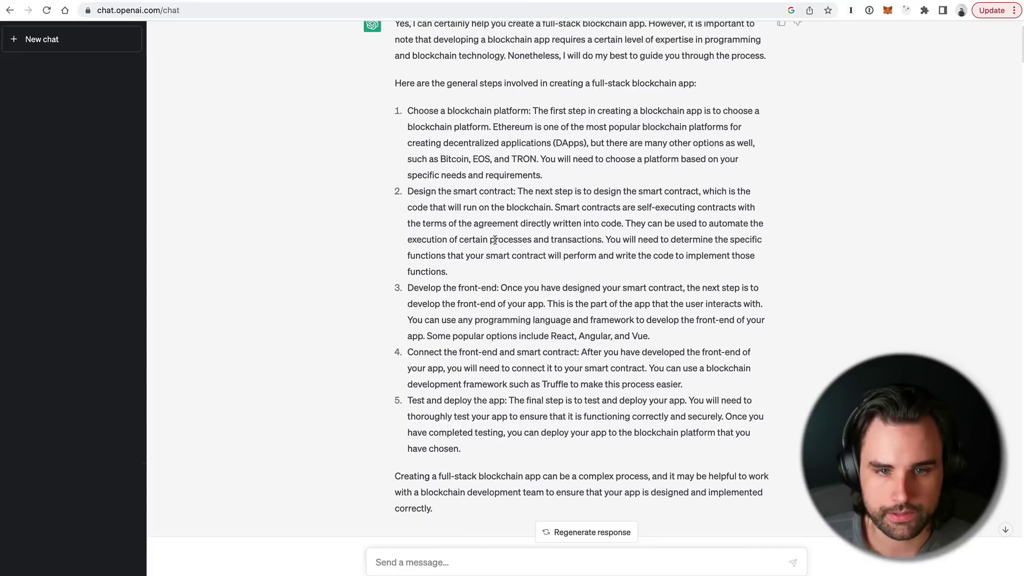
scroll(461, 309, "down", 12)
scroll(438, 270, "up", 2)
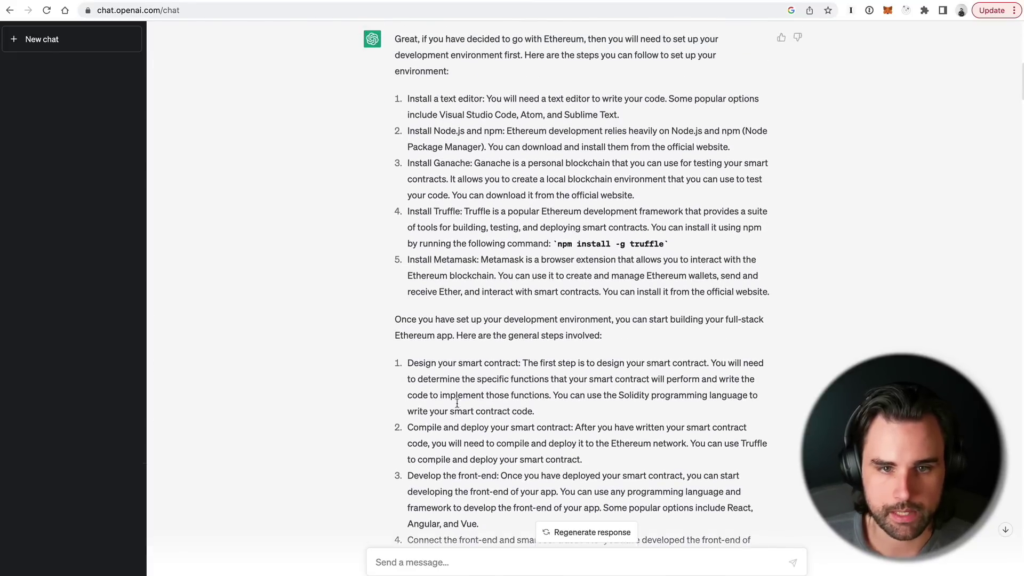
scroll(458, 240, "down", 4)
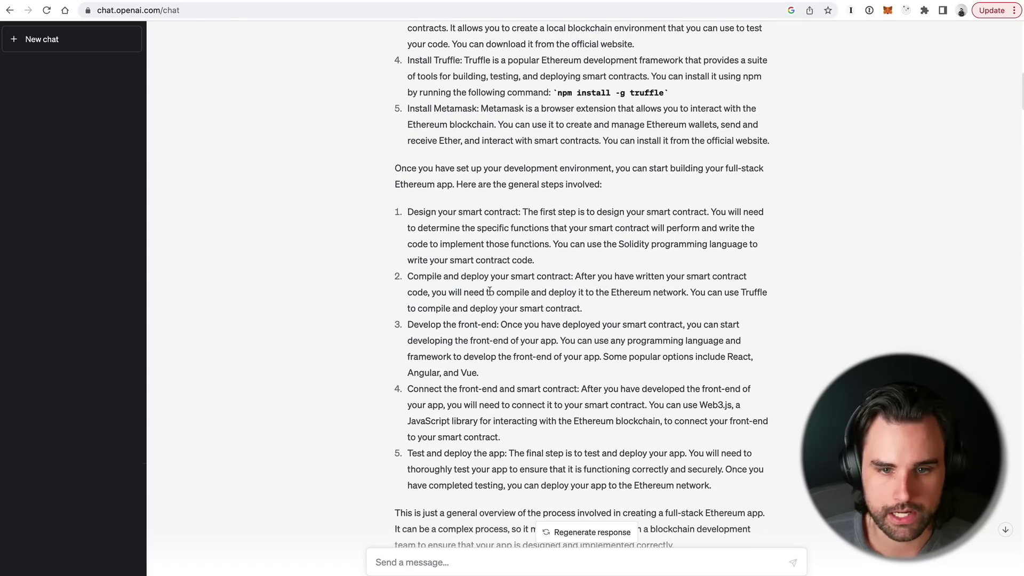
scroll(501, 256, "down", 2)
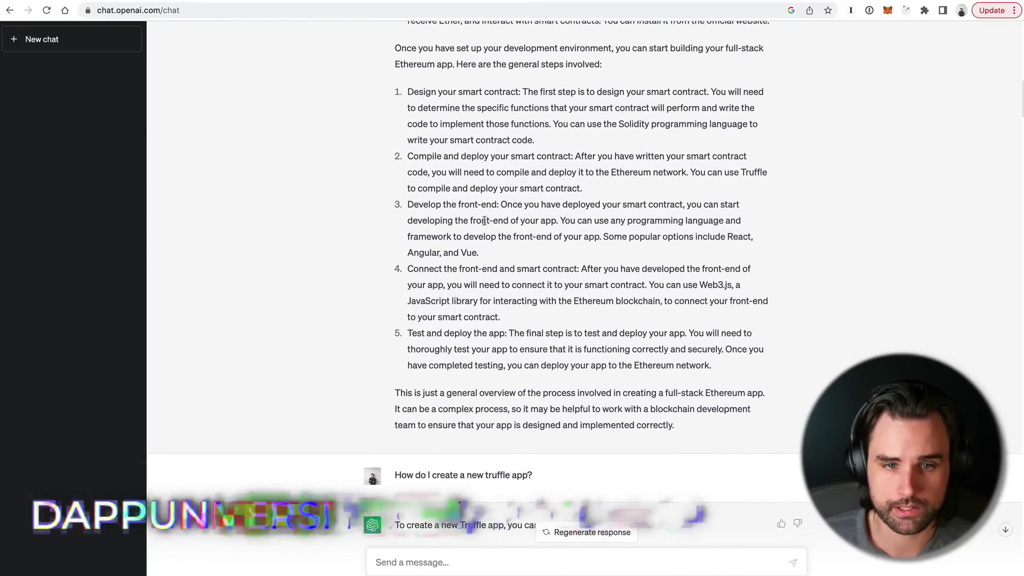
- Find ChatGPT's React.js minting answer and select its npx create-react-app nft-minter command
left_click_drag(403, 206, 555, 256)
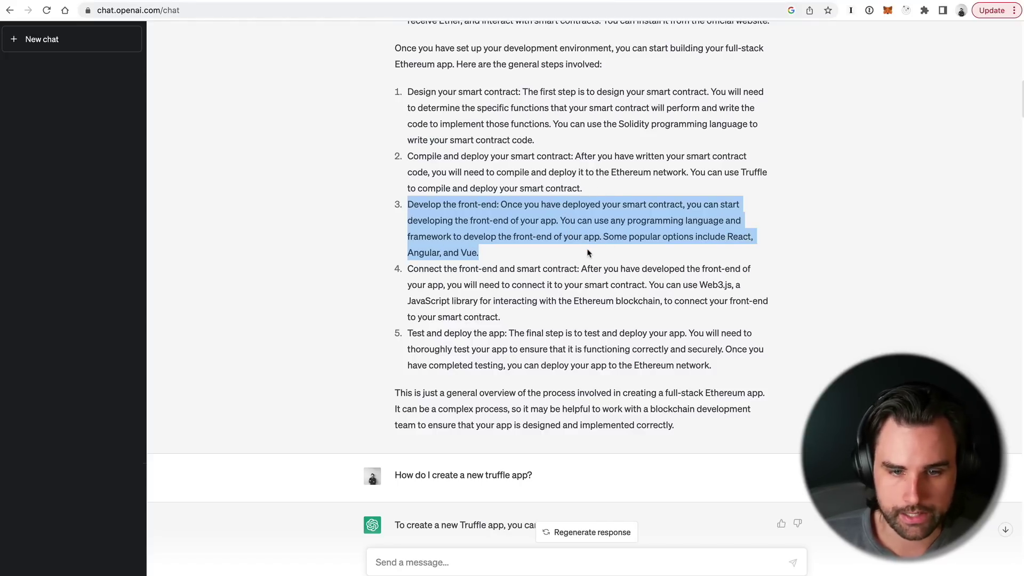
scroll(588, 252, "down", 20)
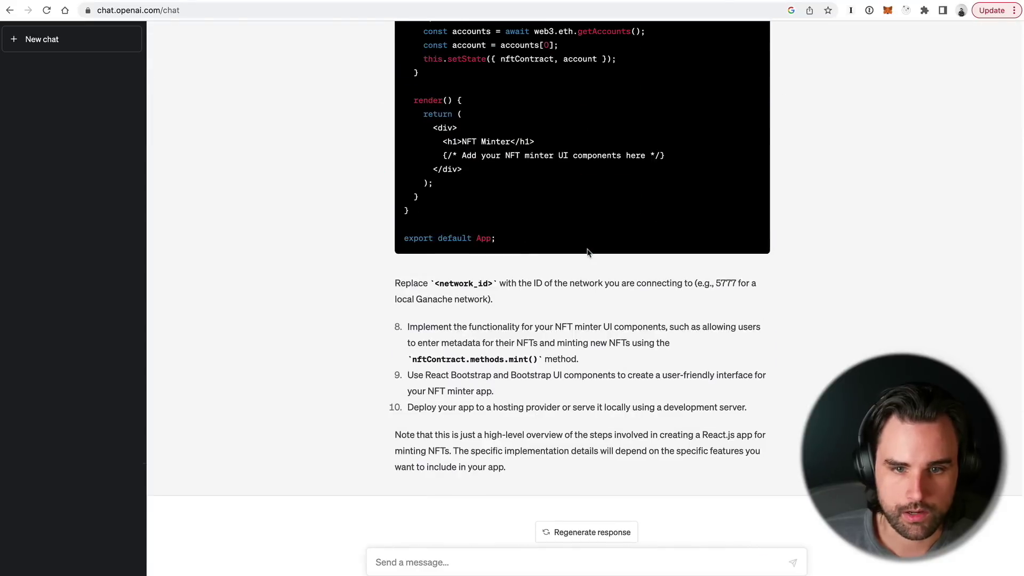
scroll(587, 255, "up", 20)
scroll(587, 258, "down", 2)
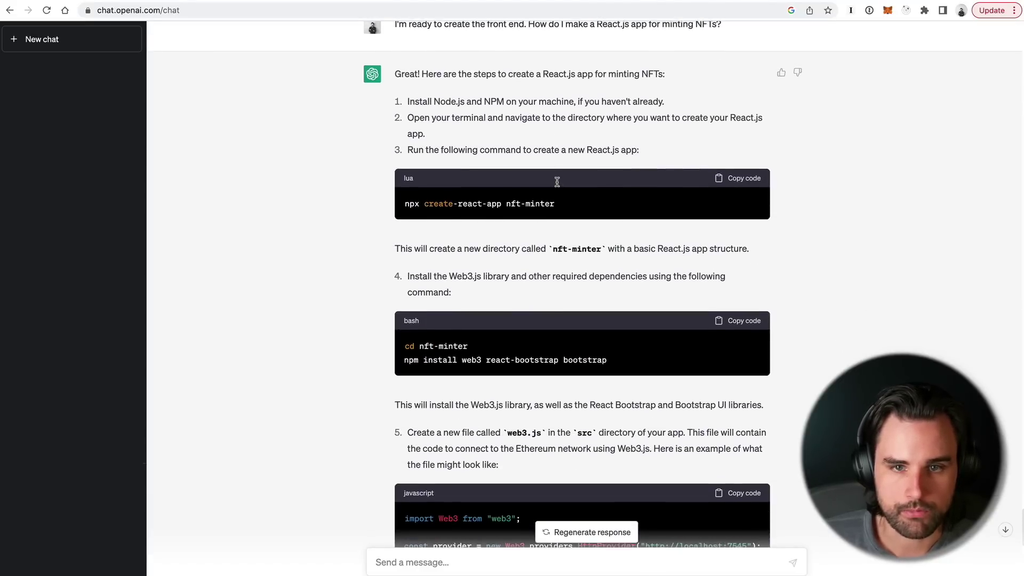
scroll(542, 270, "up", 2)
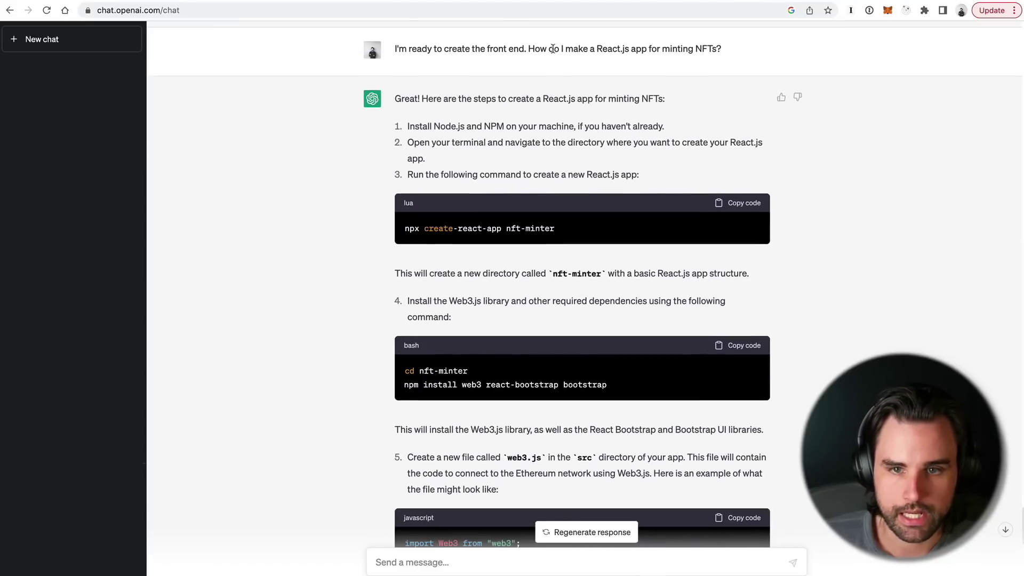
left_click_drag(395, 49, 735, 48)
left_click(435, 140)
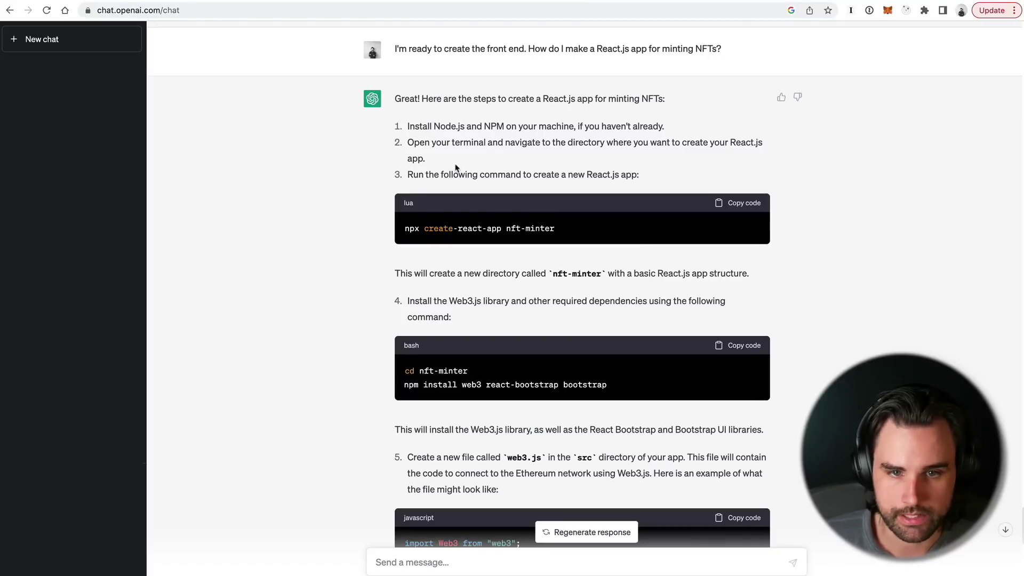
left_click_drag(405, 228, 586, 231)
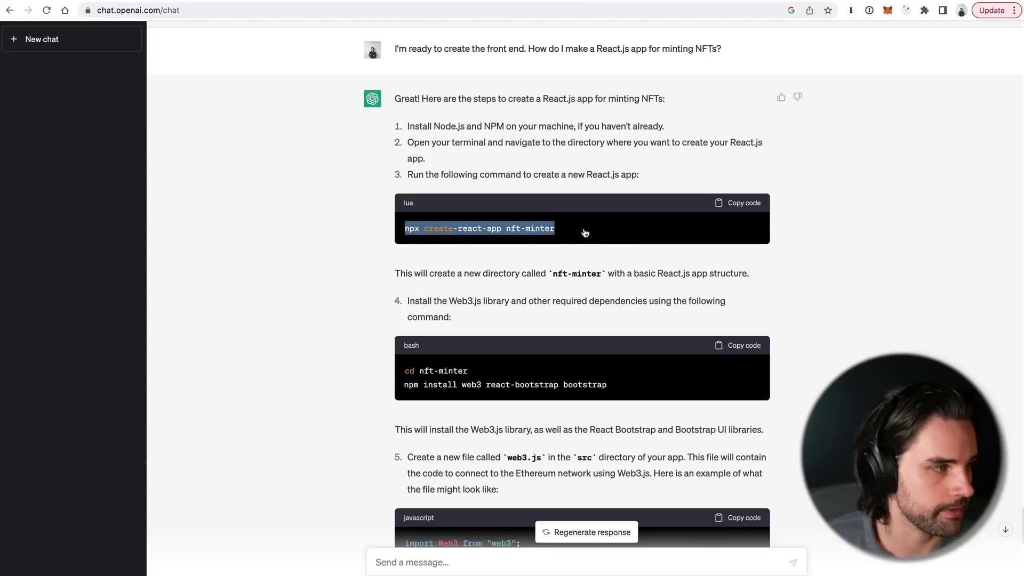
- In the ~/code Terminal tab, check the create-react-app output and cd into nft-minter
key("super+Tab")
key("super+shift+bracketright")
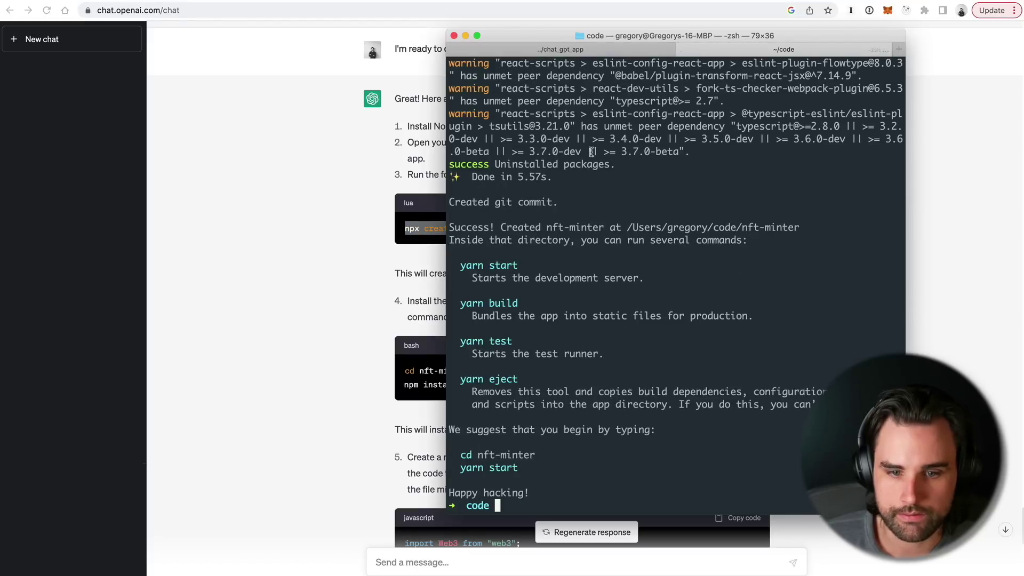
scroll(591, 214, "up", 15)
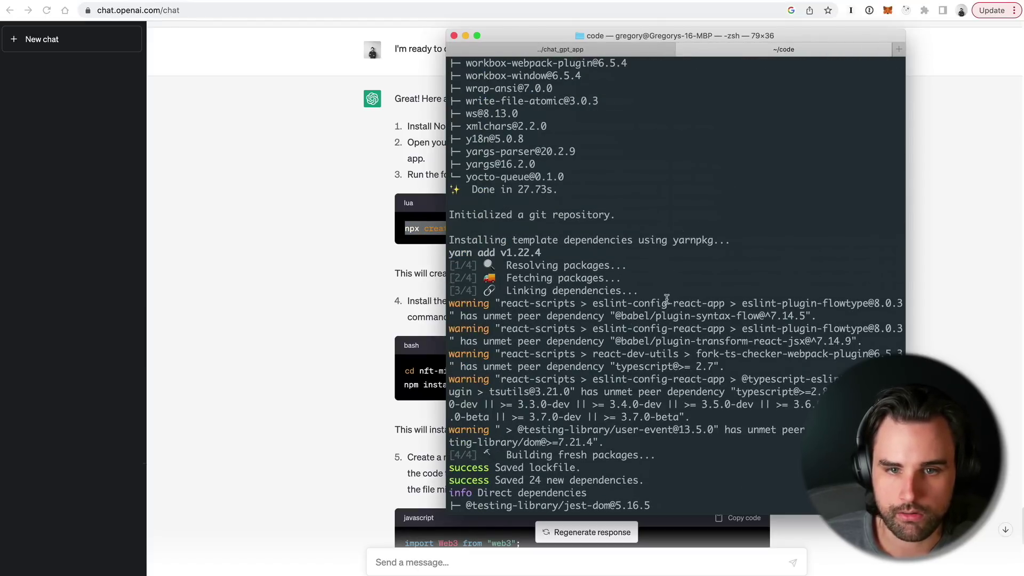
scroll(666, 299, "up", 15)
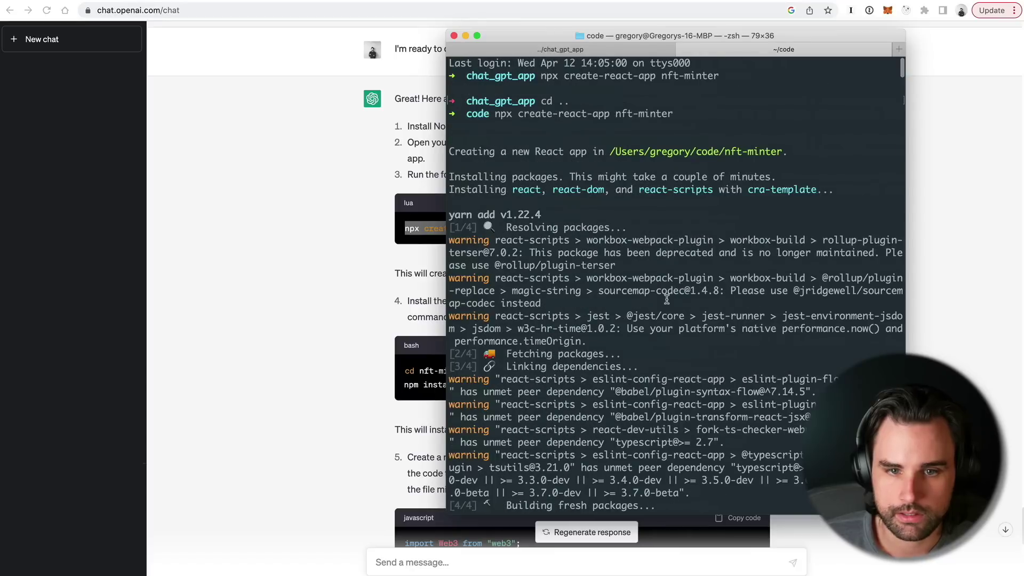
scroll(666, 300, "down", 15)
scroll(661, 283, "up", 15)
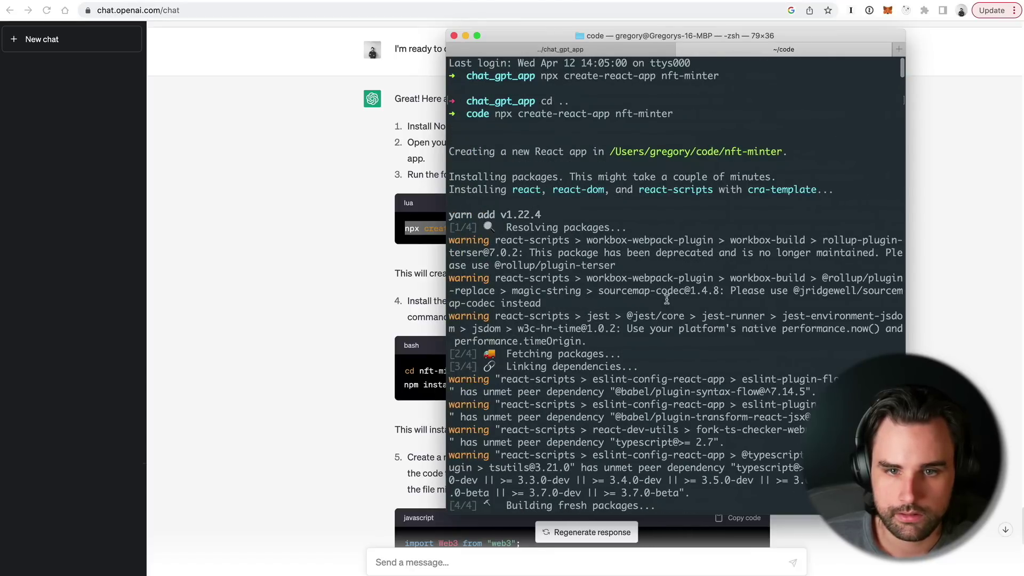
scroll(620, 319, "down", 10)
scroll(620, 319, "down", 20)
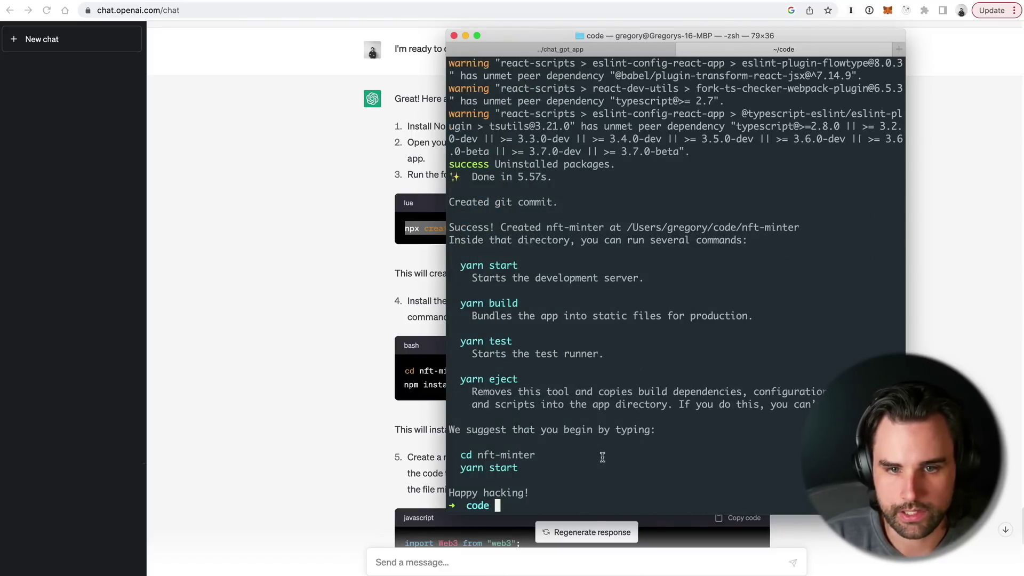
type("cd nft-mi")
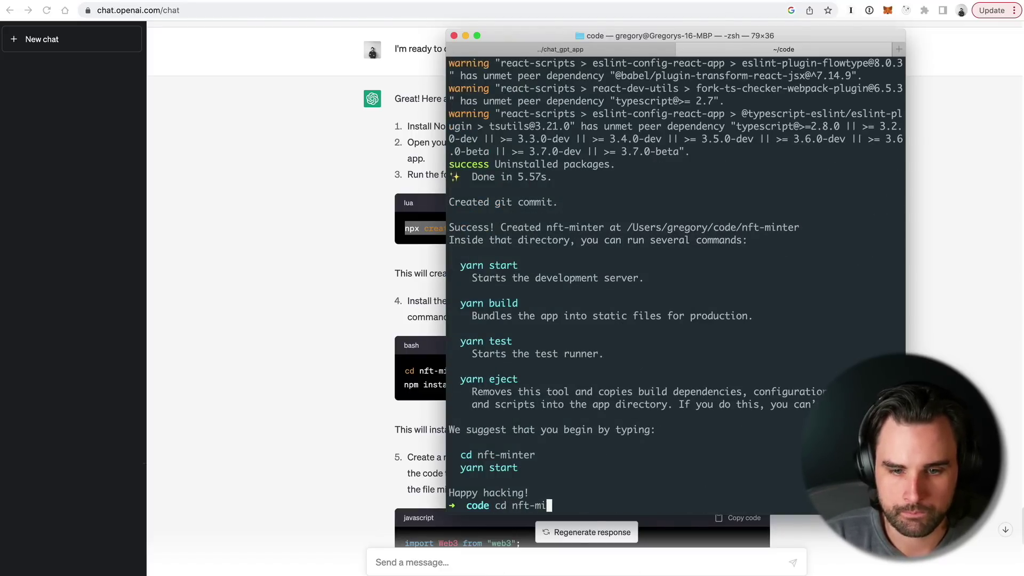
type("nter")
key("Return")
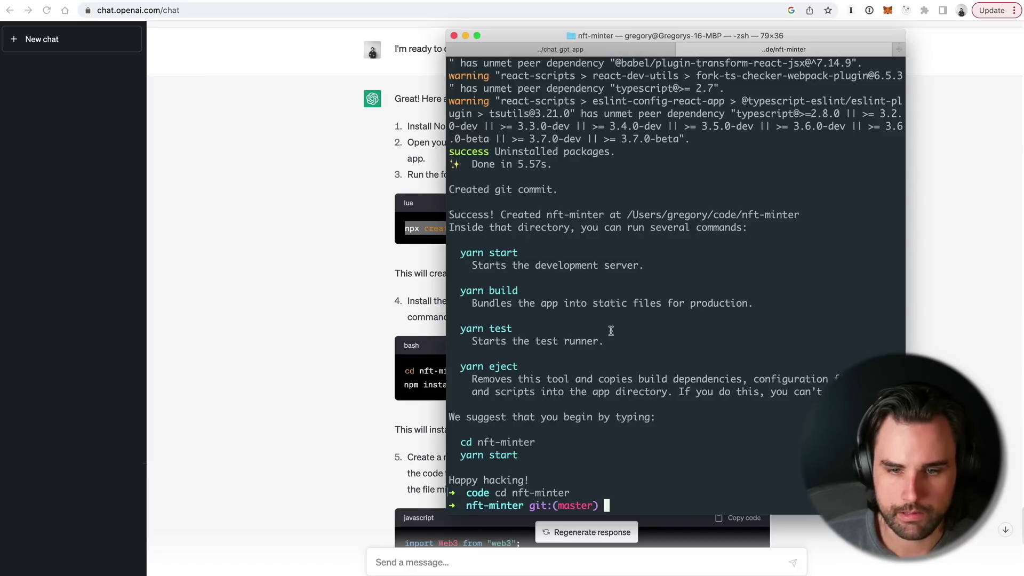
- In ChatGPT, select the npm install line for the Web3.js step
left_click(302, 297)
scroll(492, 295, "down", 2)
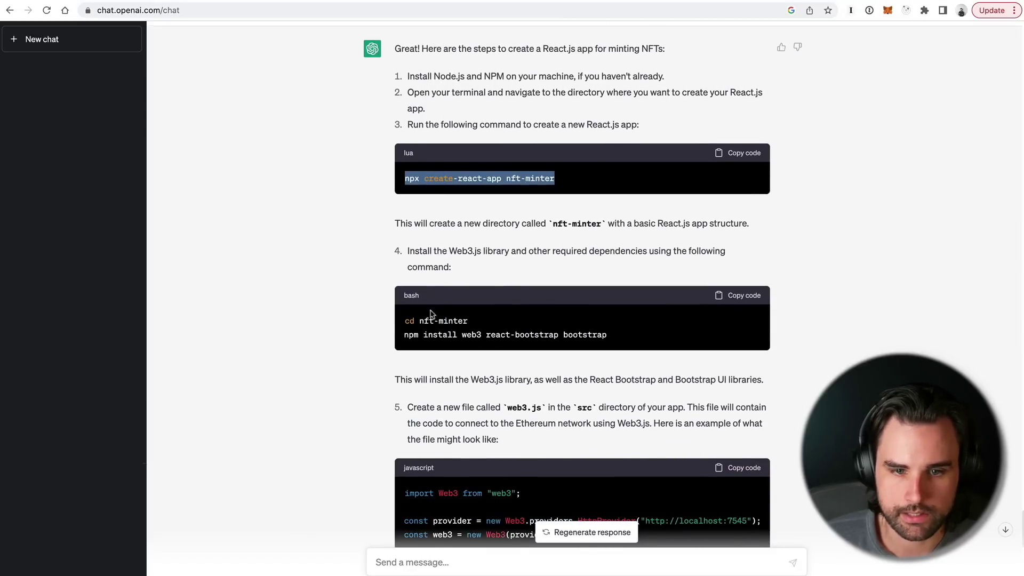
triple_click(430, 336)
scroll(459, 341, "down", 1)
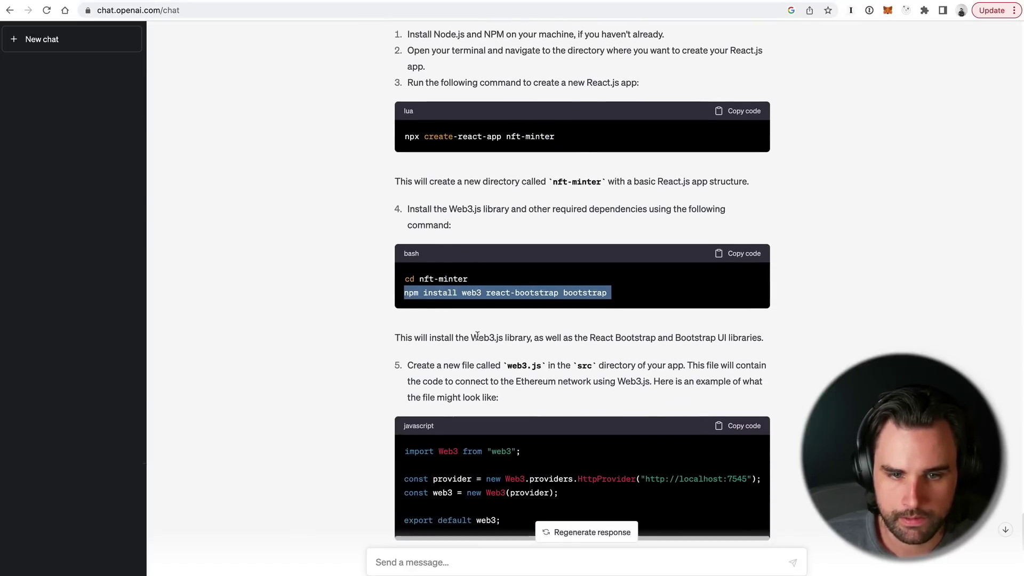
- Copy ChatGPT's npm install command and run it to install web3, react-bootstrap and bootstrap
double_click(405, 273)
triple_click(405, 273)
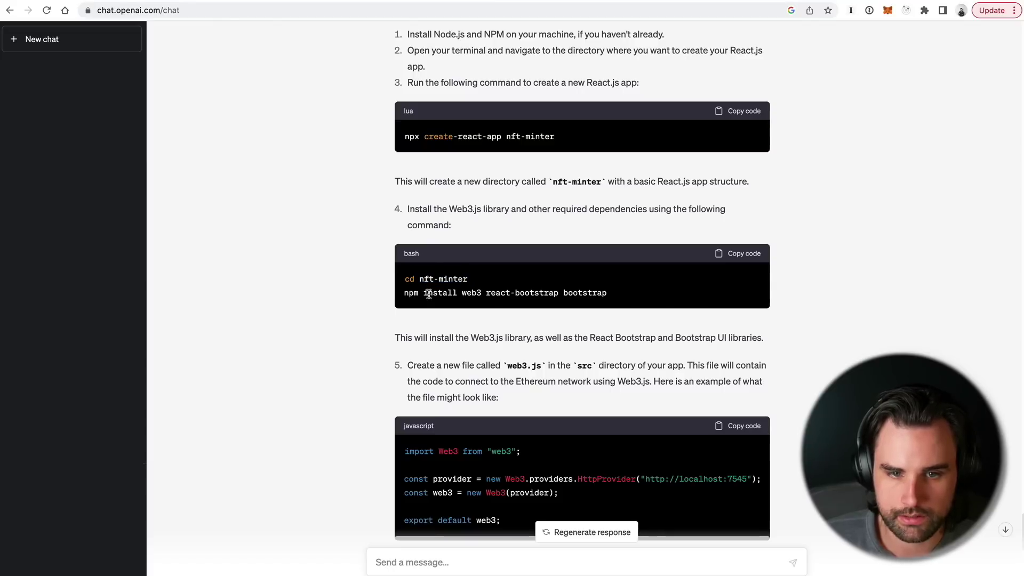
triple_click(429, 293)
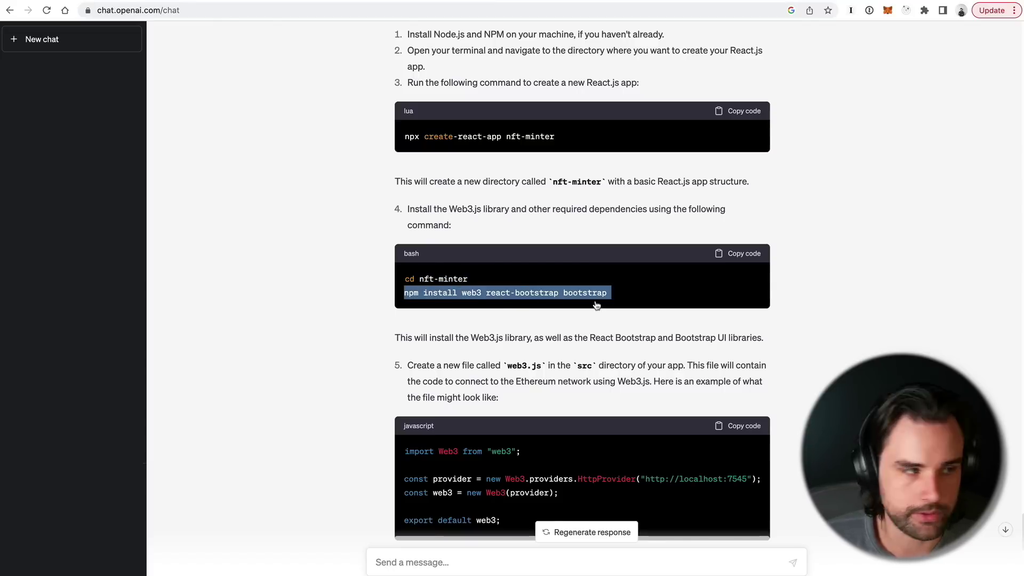
key("super+c")
key("super+Tab")
key("super+v")
key("Return")
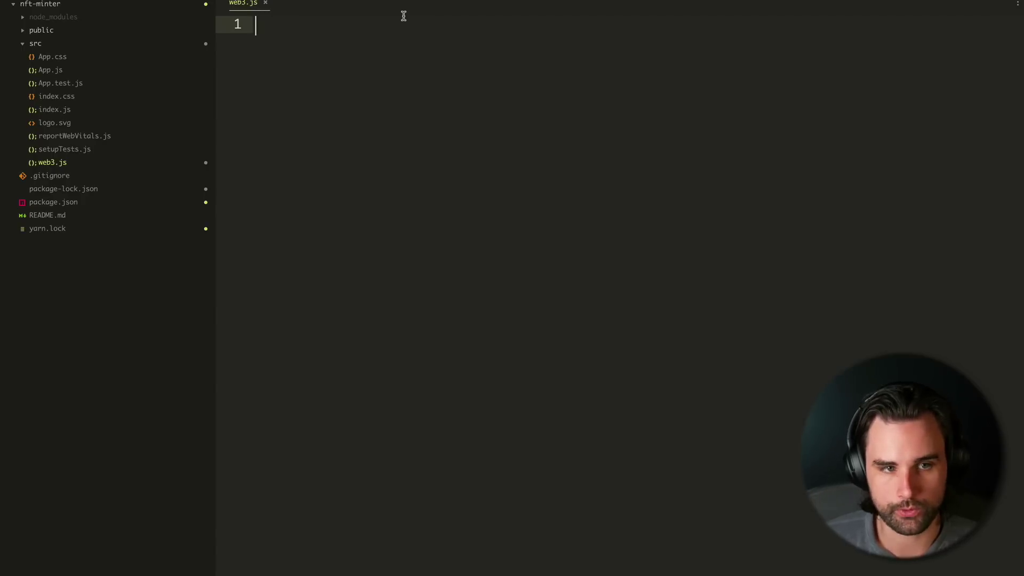
- Paste ChatGPT's web3.js code (Web3 HttpProvider at localhost:7545) into web3.js and save it
key("super+Tab")
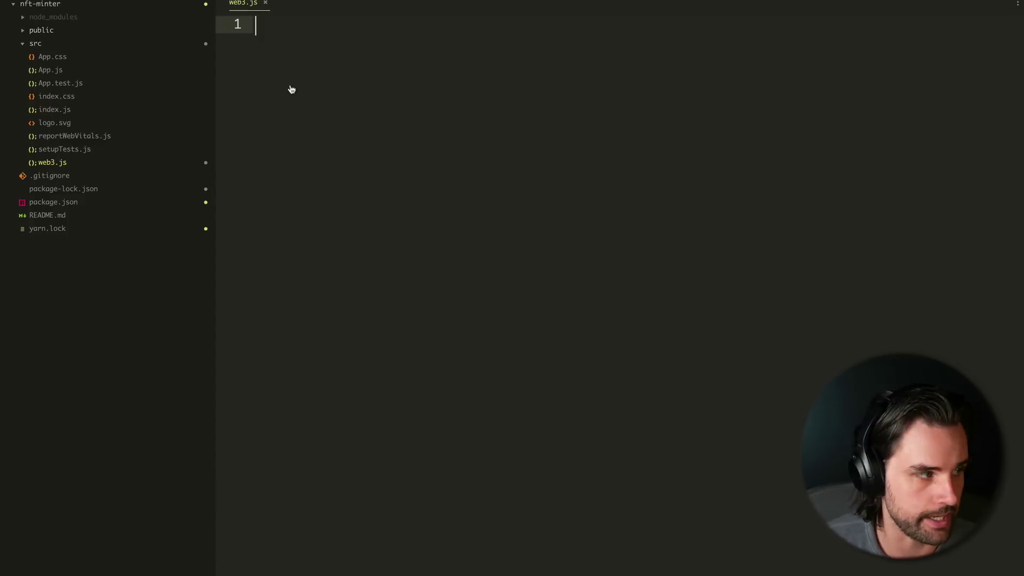
key("super+Tab")
left_click(721, 206)
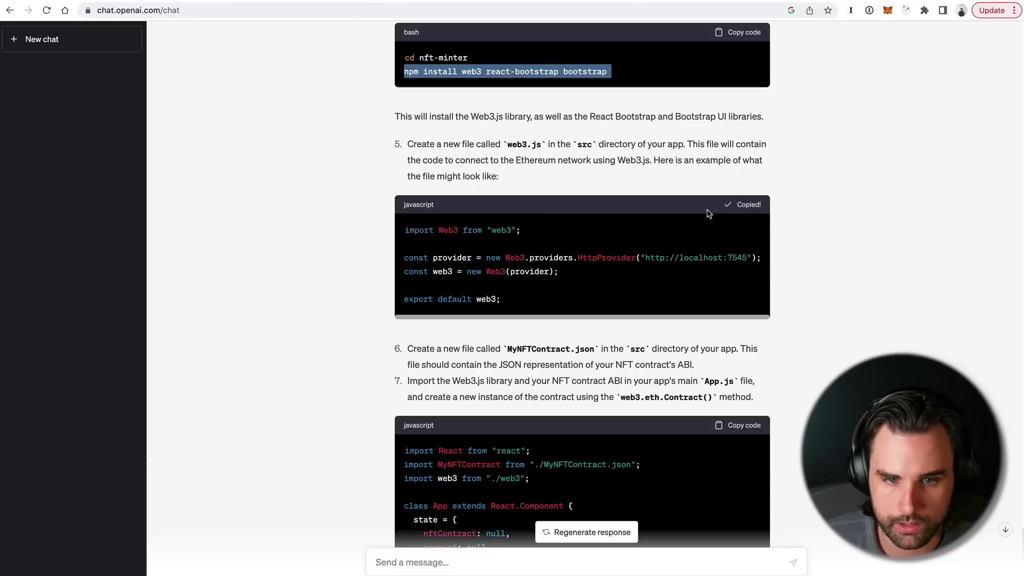
key("super+Tab")
key("super+v")
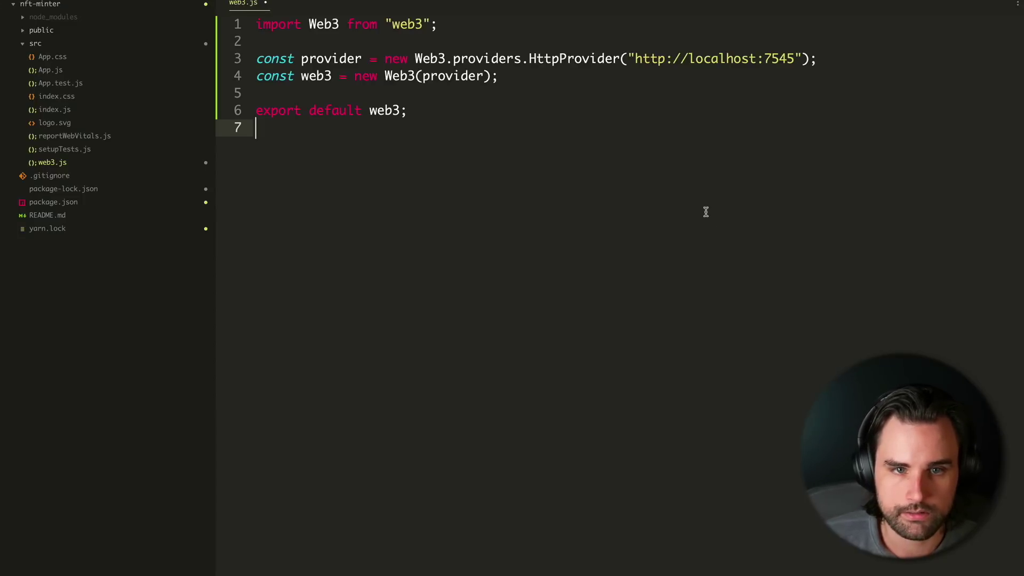
key("super+s")
key("super+Tab")
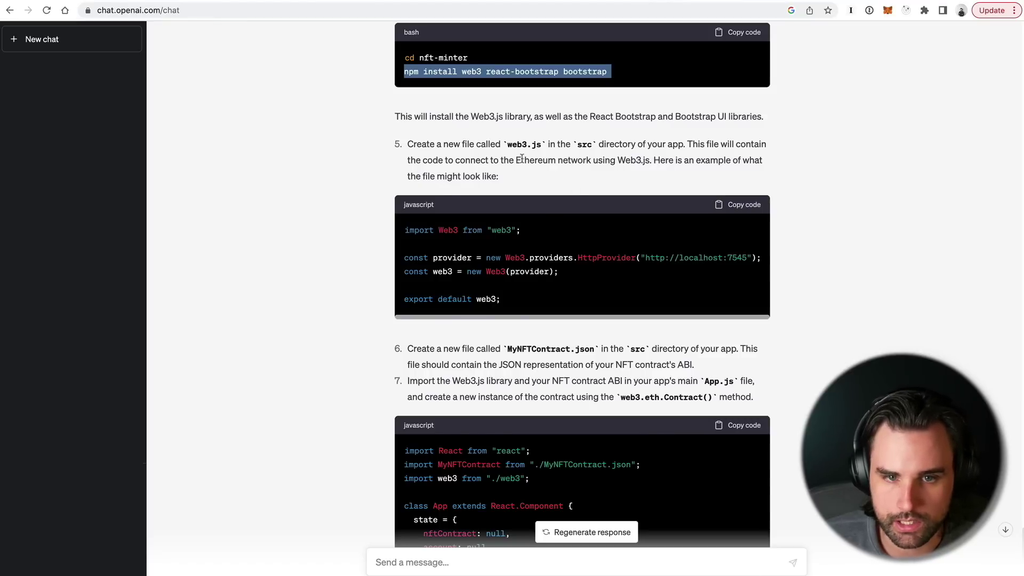
- Check the new empty MyNFTContract.json file and review ChatGPT's instructions for it
scroll(522, 181, "down", 4)
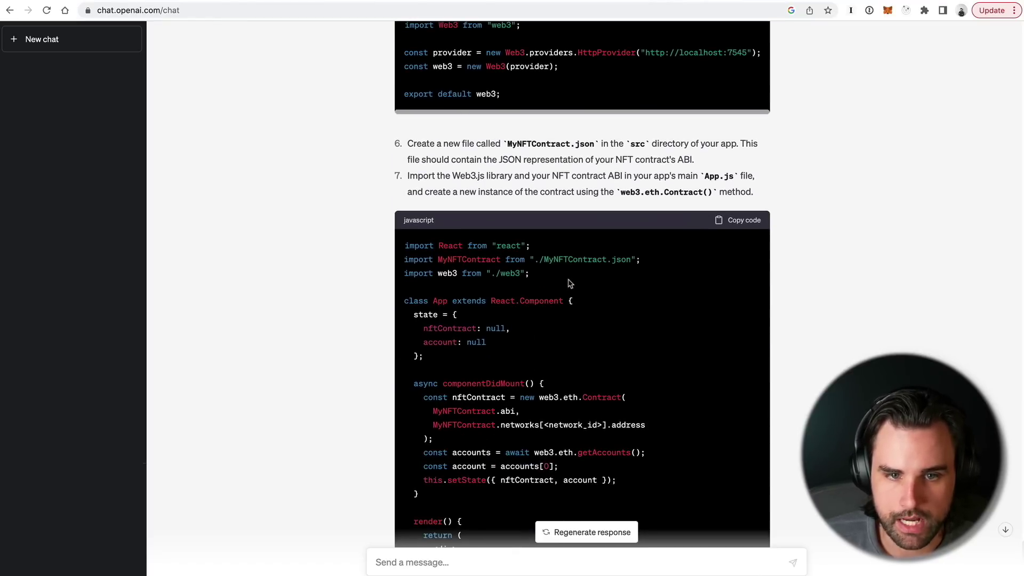
double_click(518, 143)
left_click(594, 154)
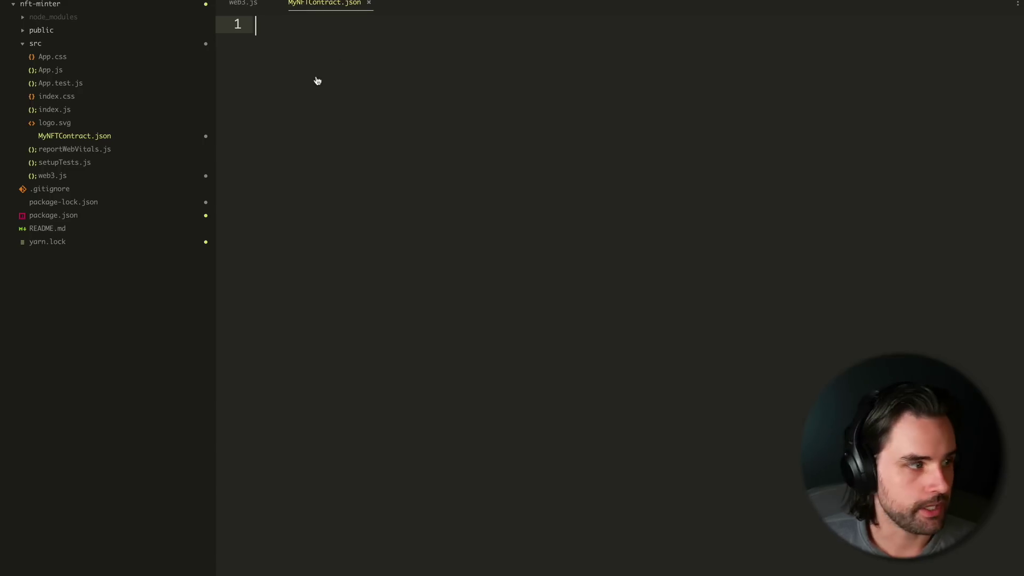
key("super+Tab")
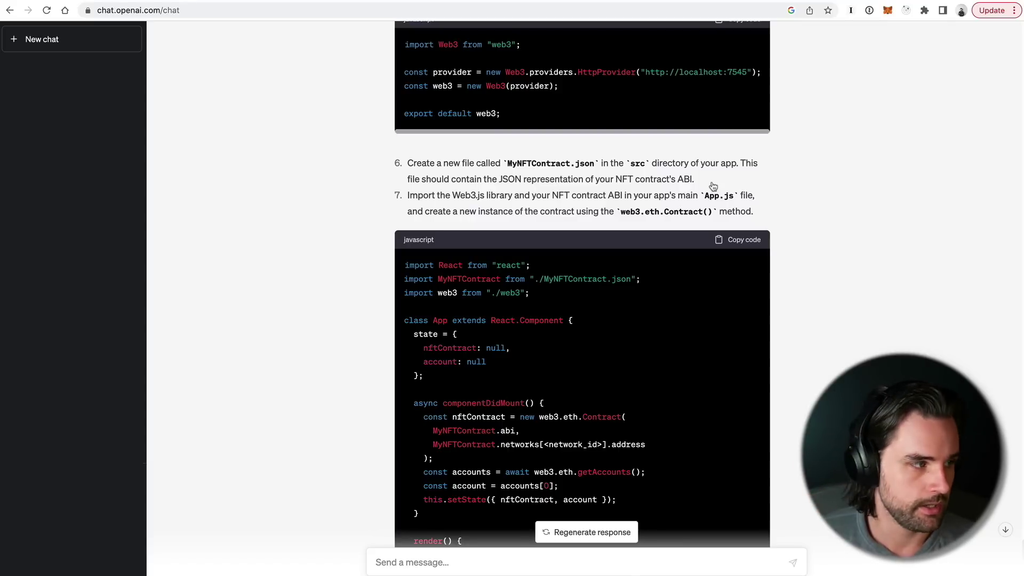
key("super+Tab")
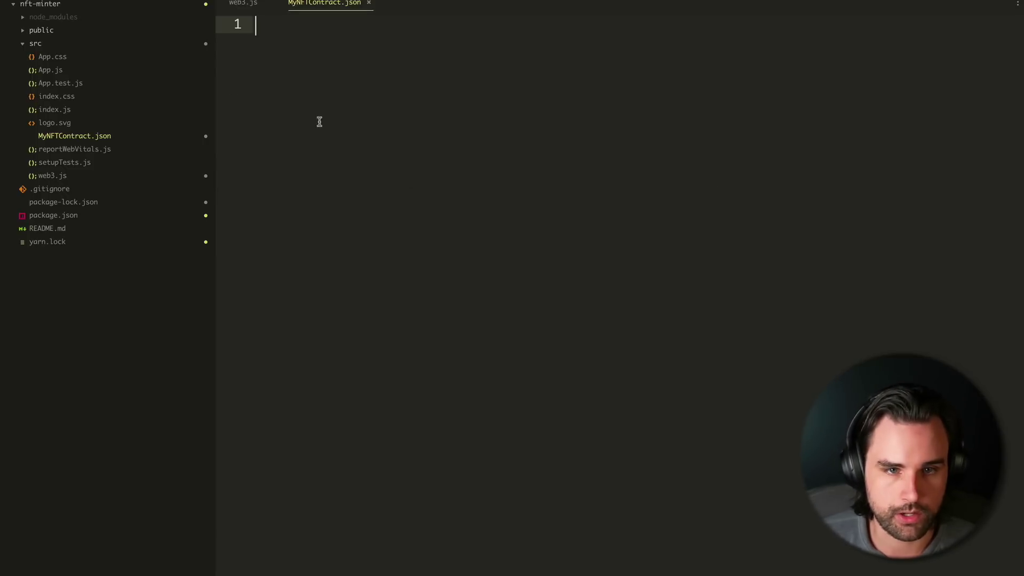
- Copy the abi array from build/contracts/MyNFT.json and paste it into MyNFTContract.json
key("super+grave")
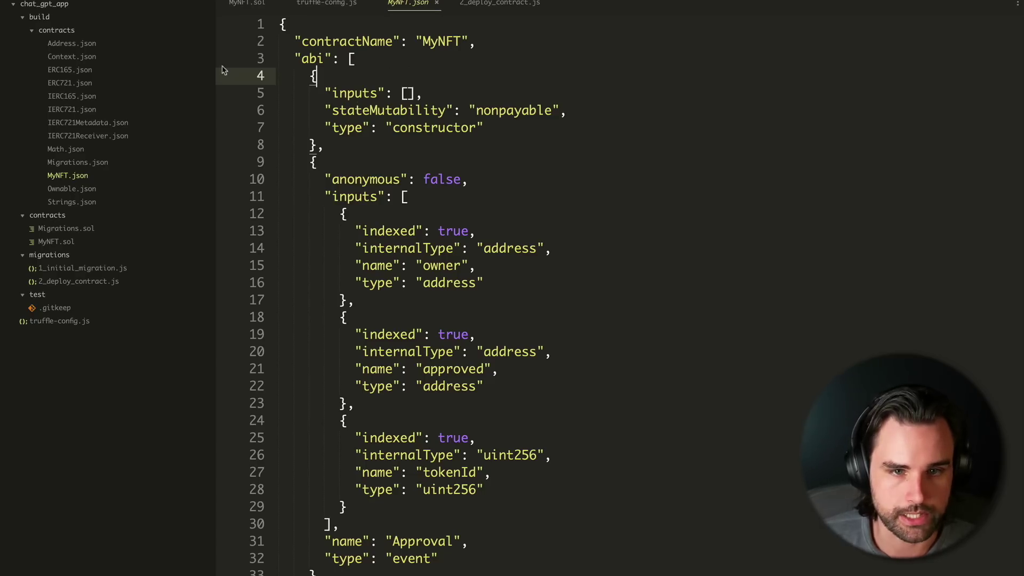
left_click(272, 59)
left_click(302, 76)
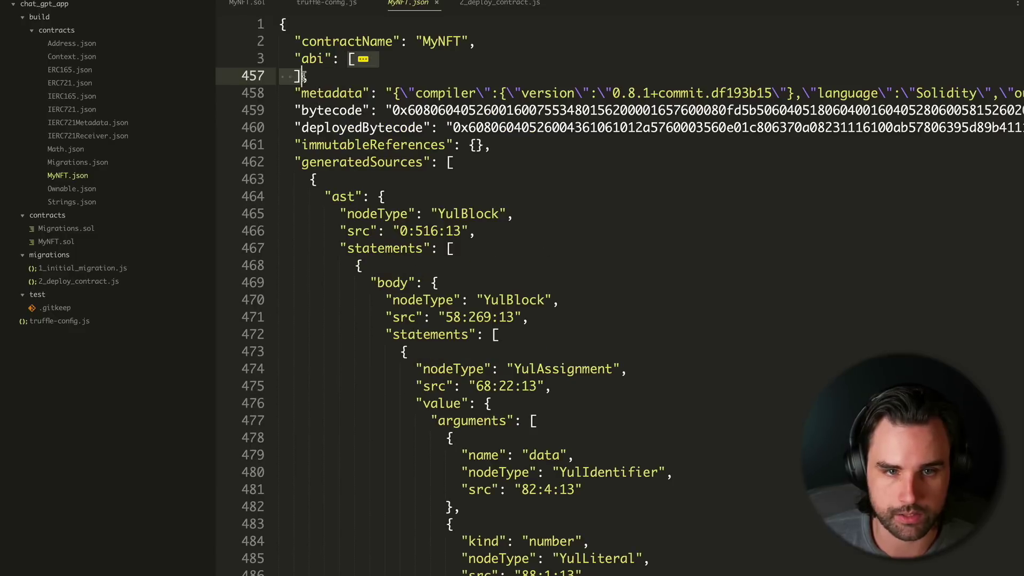
key("super+c")
key("super+grave")
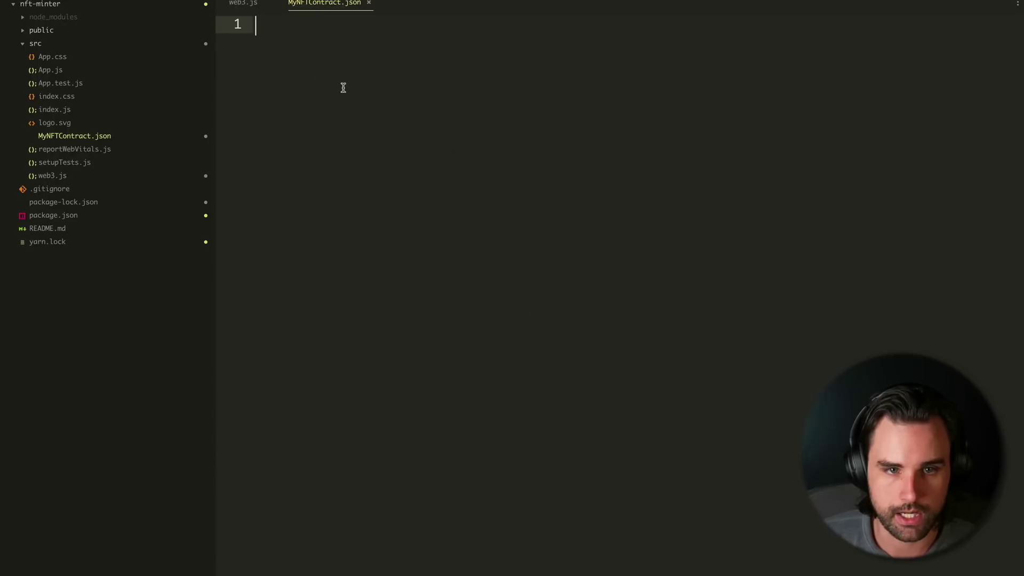
key("super+v")
scroll(457, 223, "down", 1)
scroll(458, 223, "up", 1)
key("super+Tab")
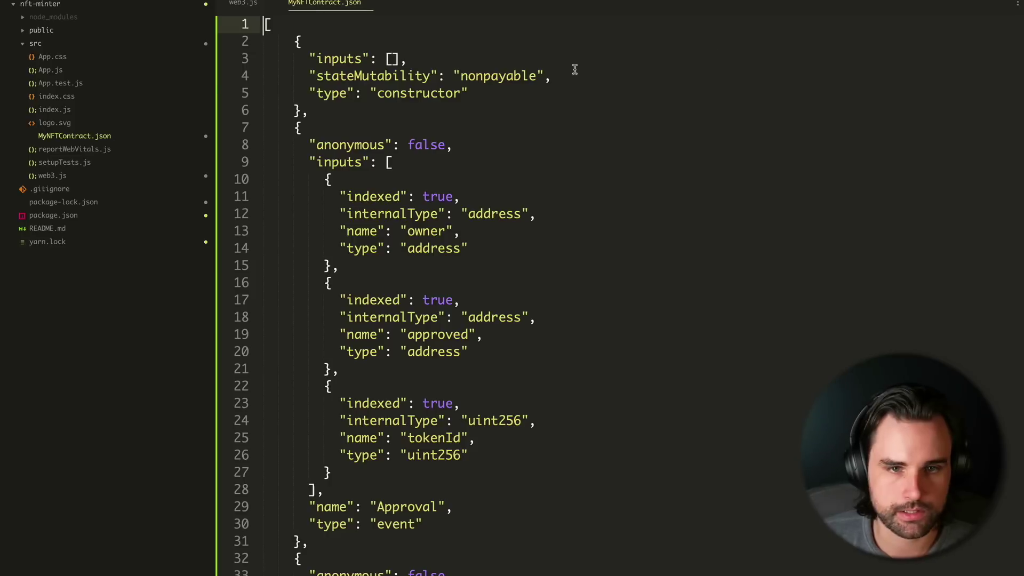
- Close the MyNFTContract.json and web3.js tabs and open App.js
left_click(569, 71)
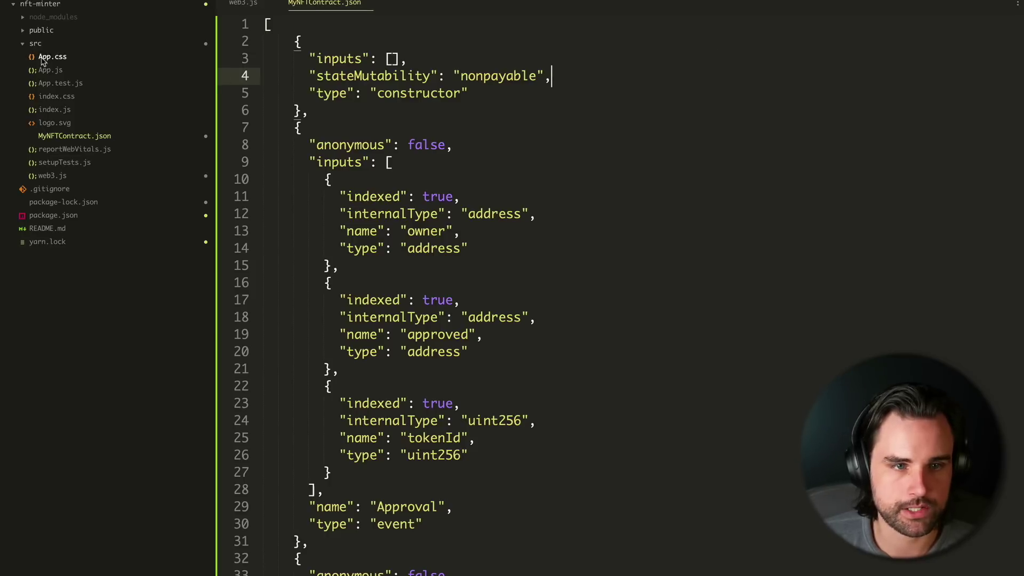
key("alt+Tab")
key("alt+Tab")
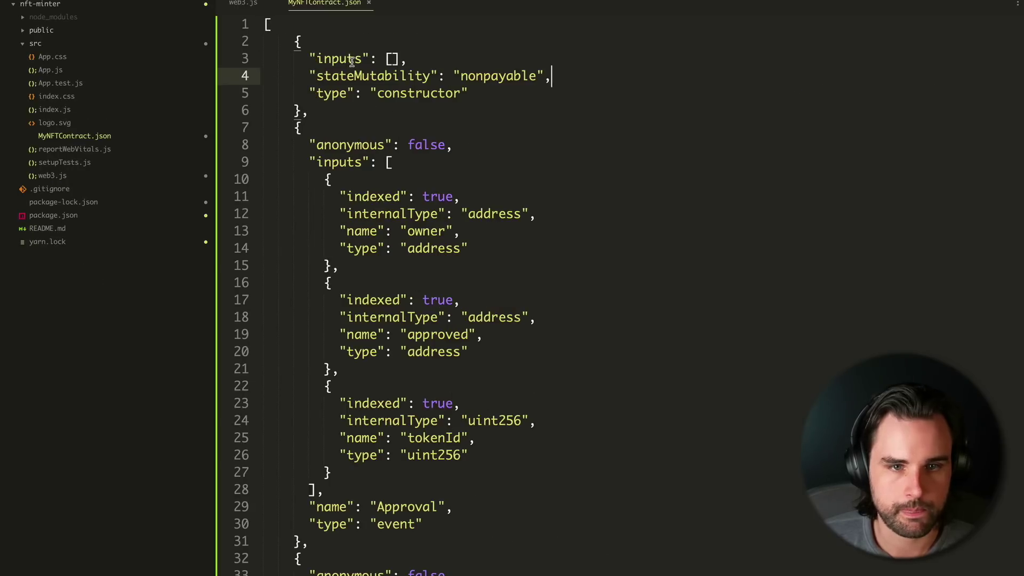
left_click(367, 3)
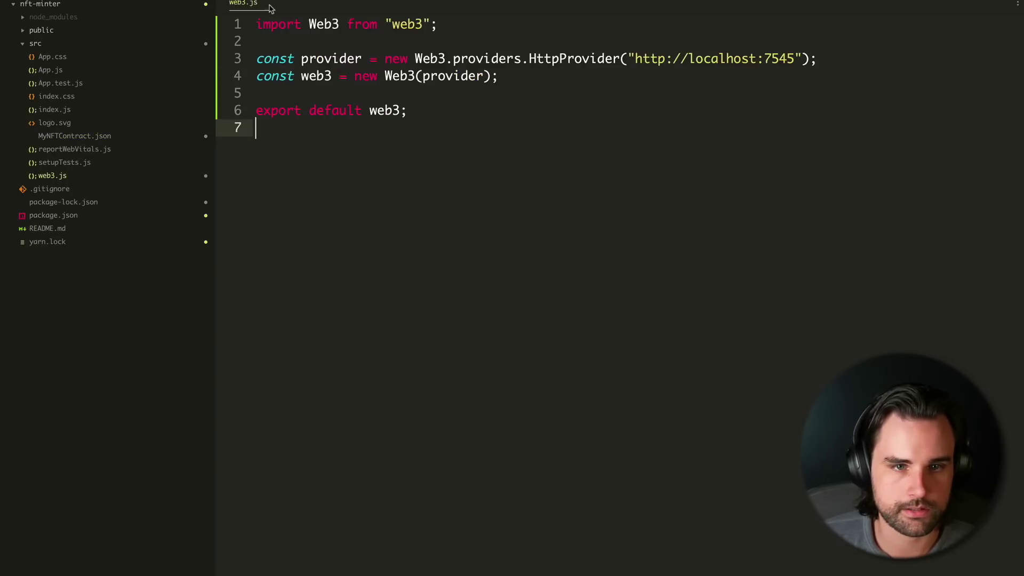
left_click(265, 3)
left_click(50, 69)
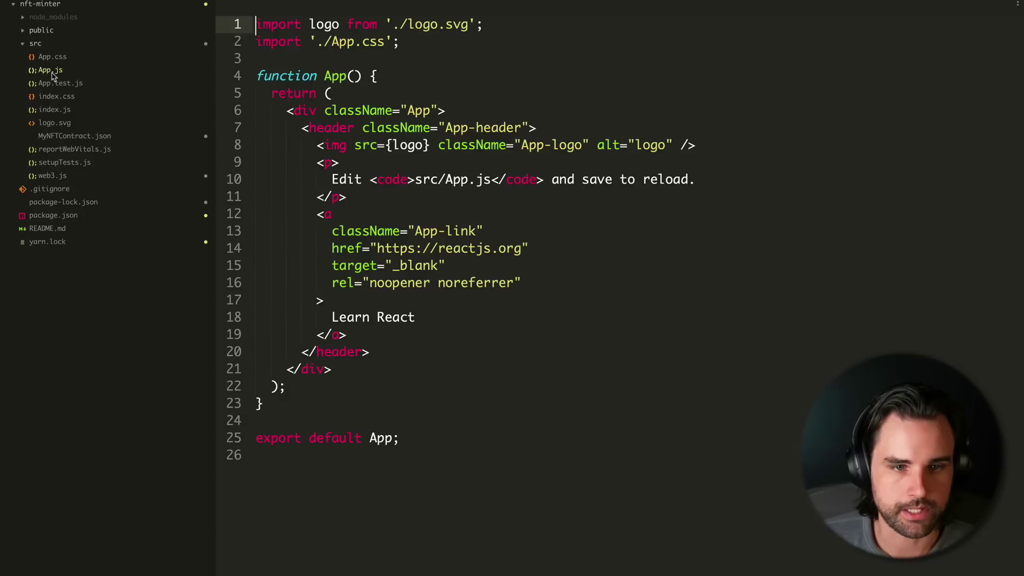
left_click(586, 425)
left_click(586, 469)
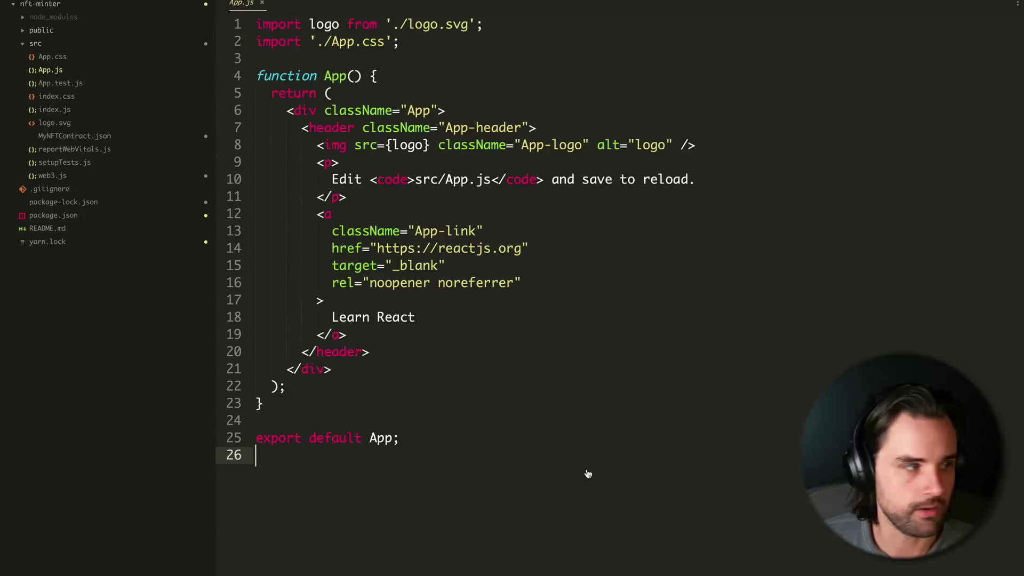
- Replace all of App.js with ChatGPT's class App component code and save it
key("super+Tab")
scroll(570, 379, "down", 1)
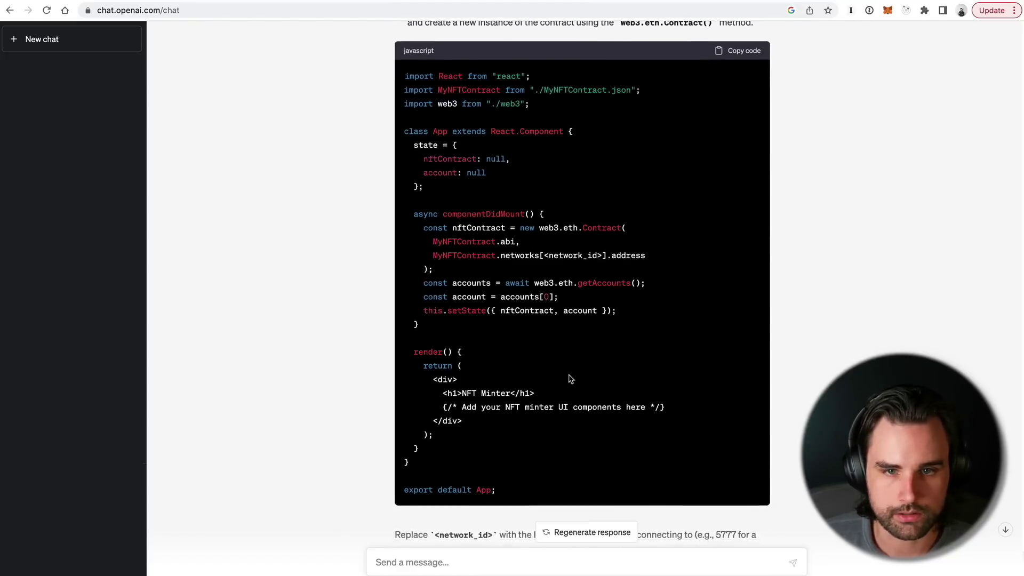
scroll(571, 379, "up", 1)
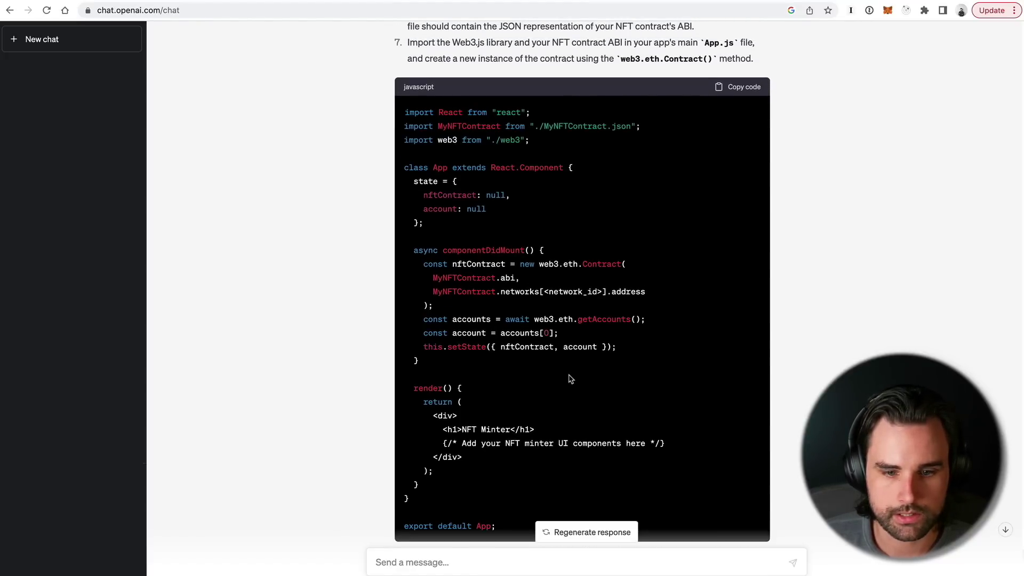
left_click(731, 94)
key("super+Tab")
key("super+a")
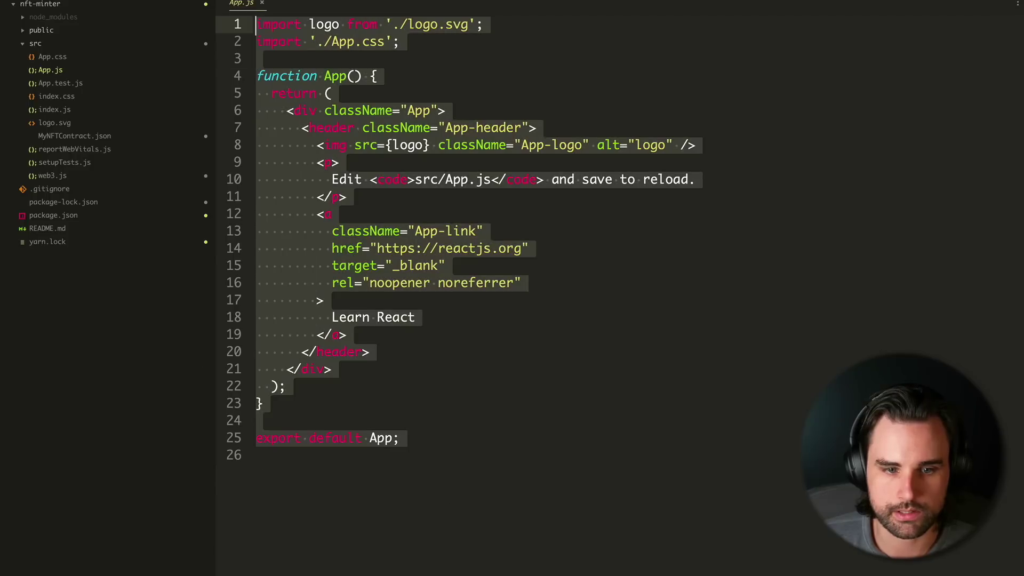
key("super+v")
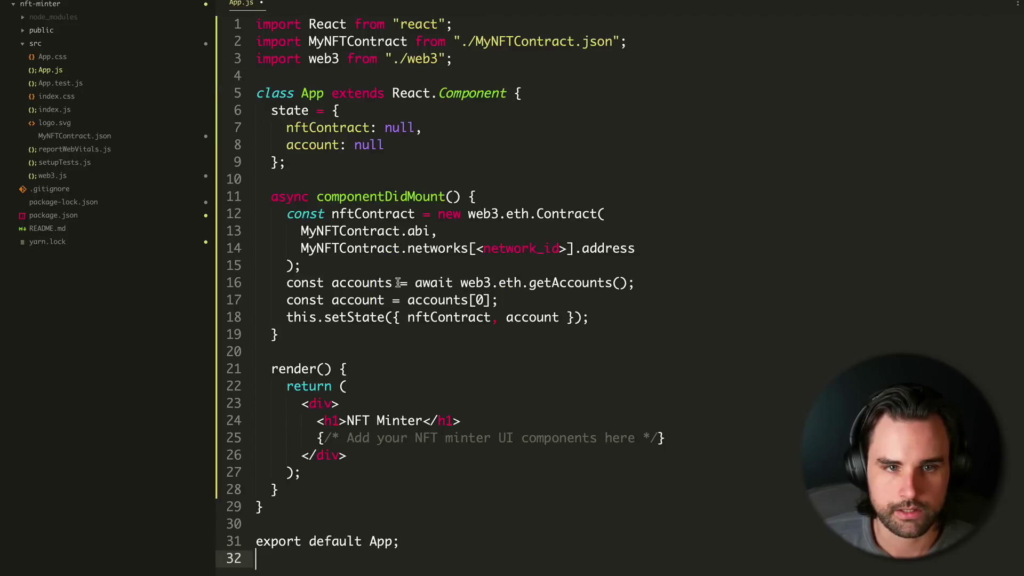
key("super+s")
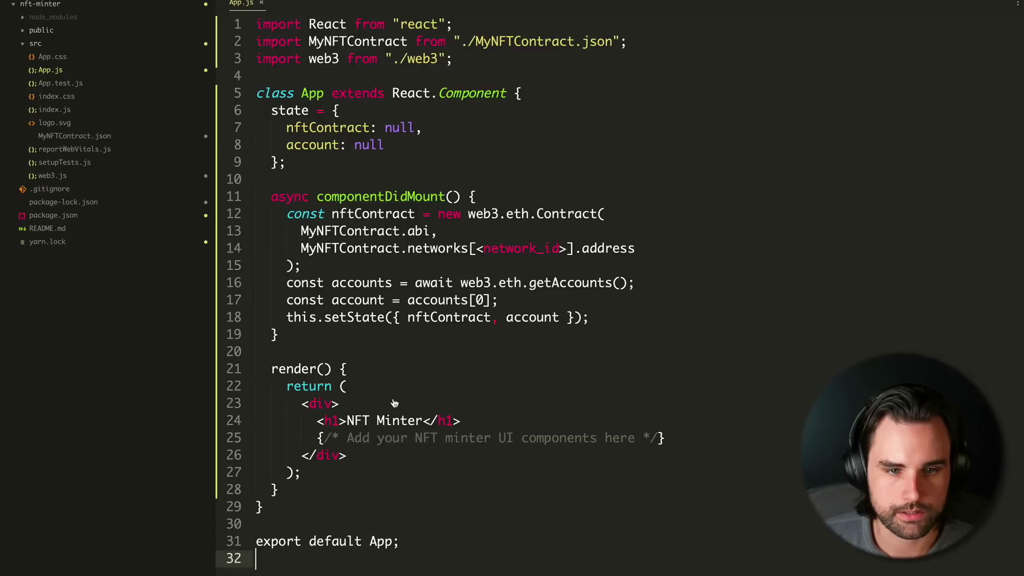
key("super+Tab")
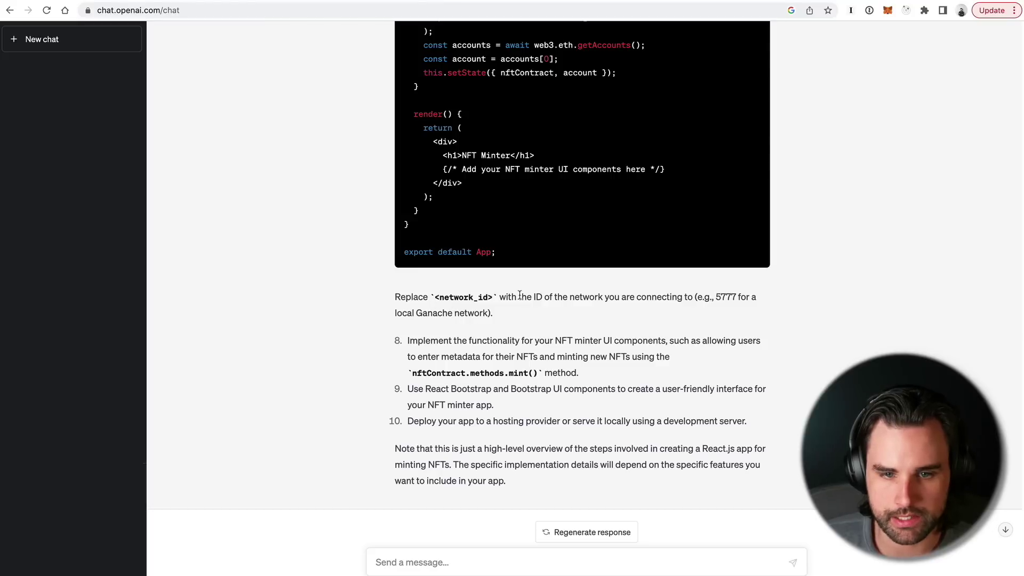
- Replace the <network_id> placeholder on line 14 of App.js with Ganache's network id 5777
double_click(728, 296)
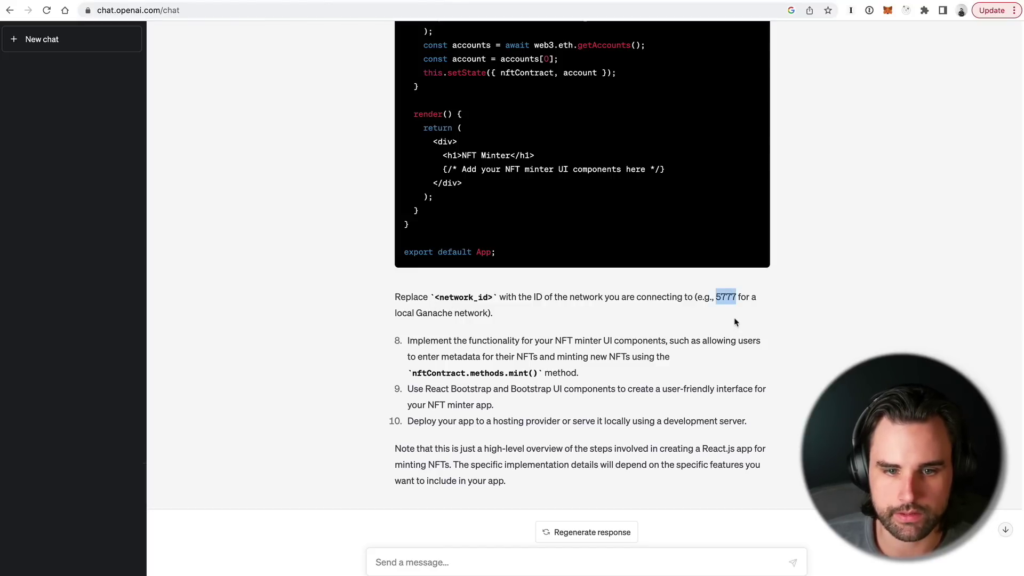
scroll(735, 321, "up", 3)
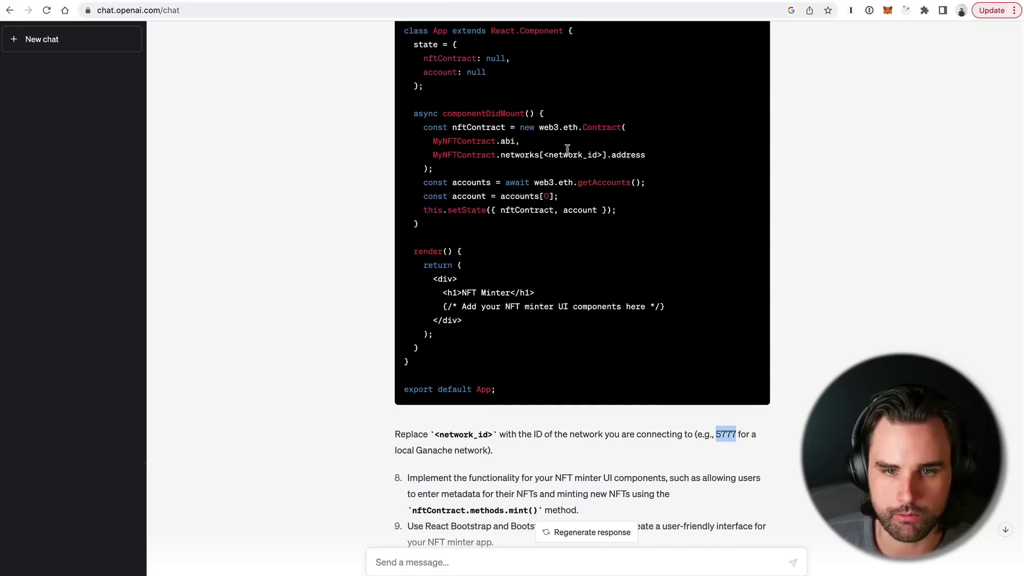
key("super+Tab")
key("super+Tab")
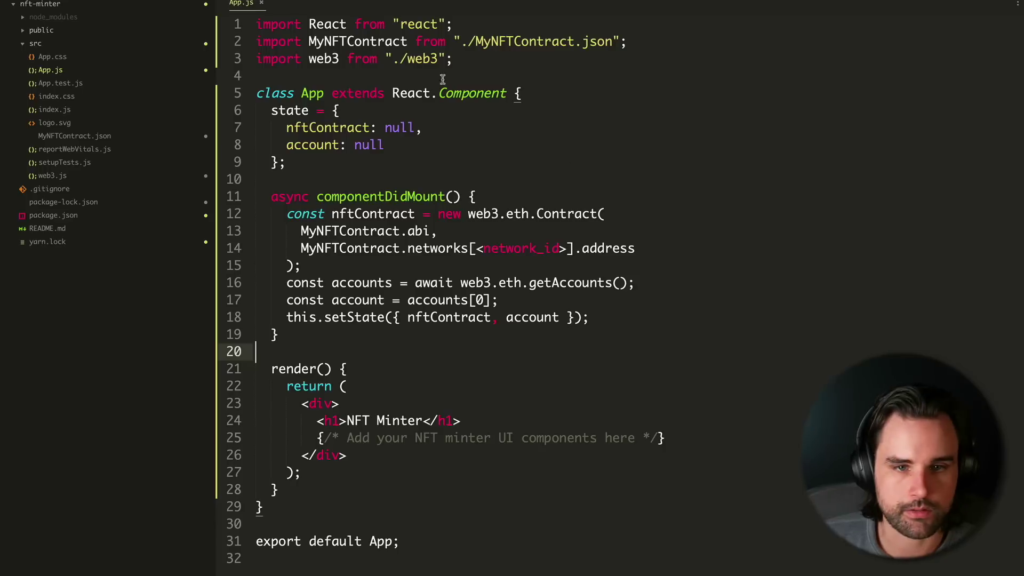
left_click(462, 134)
left_click_drag(474, 248, 566, 253)
type("5777")
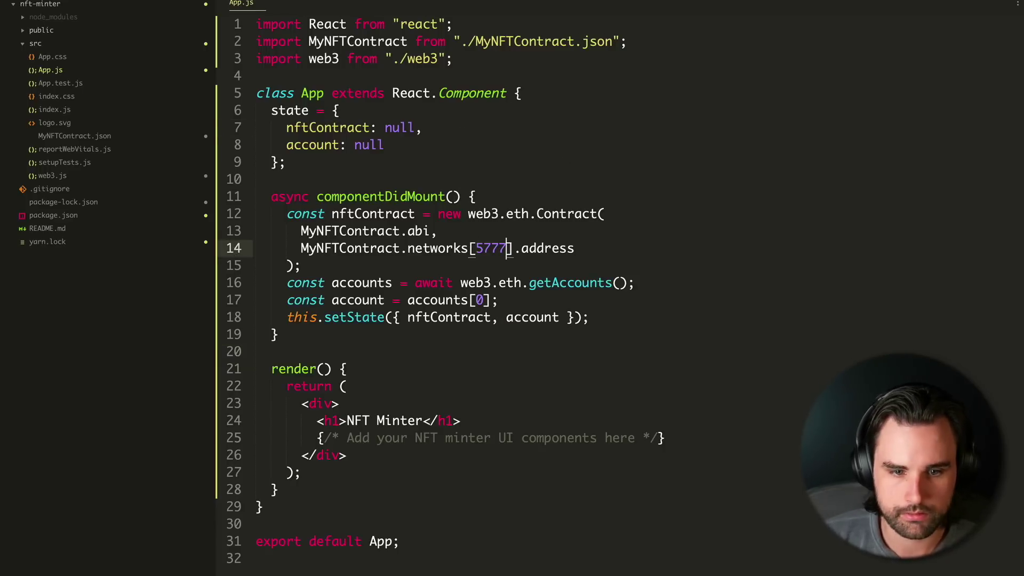
left_click(319, 558)
key("super+Tab")
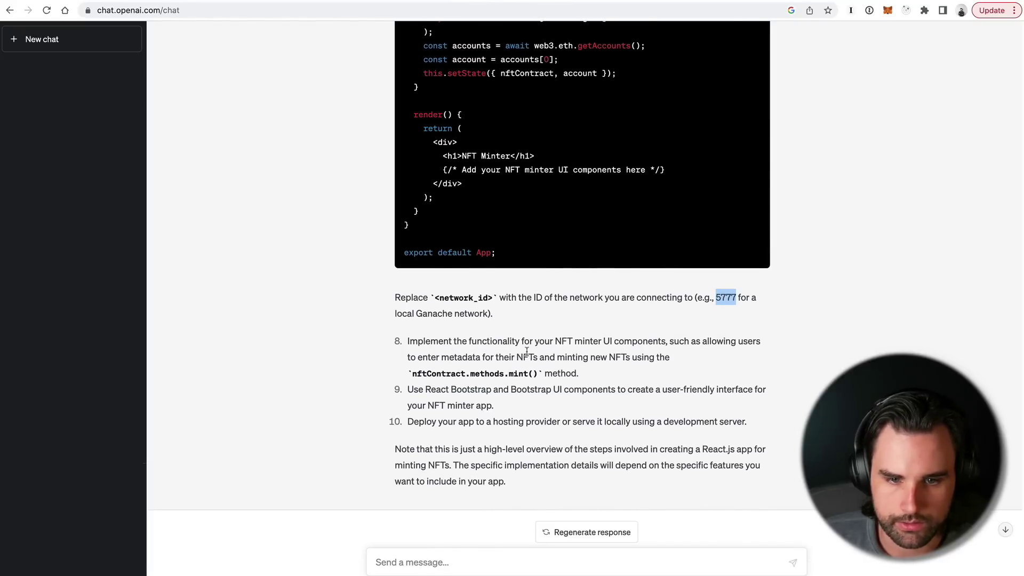
key("super+Tab")
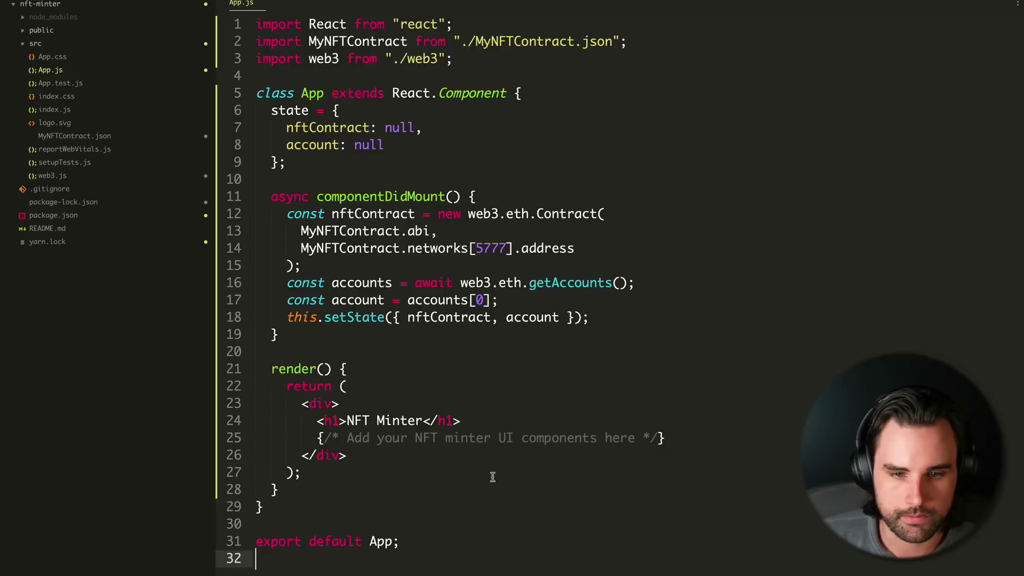
left_click_drag(319, 441, 714, 440)
key("super+Tab")
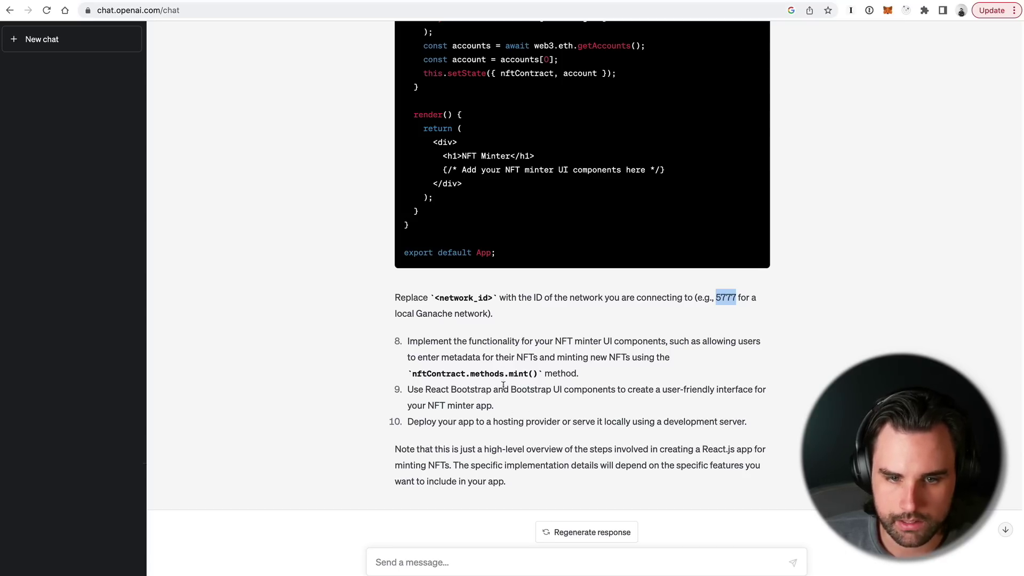
- Ask ChatGPT how to use a development server locally
left_click_drag(408, 422, 759, 424)
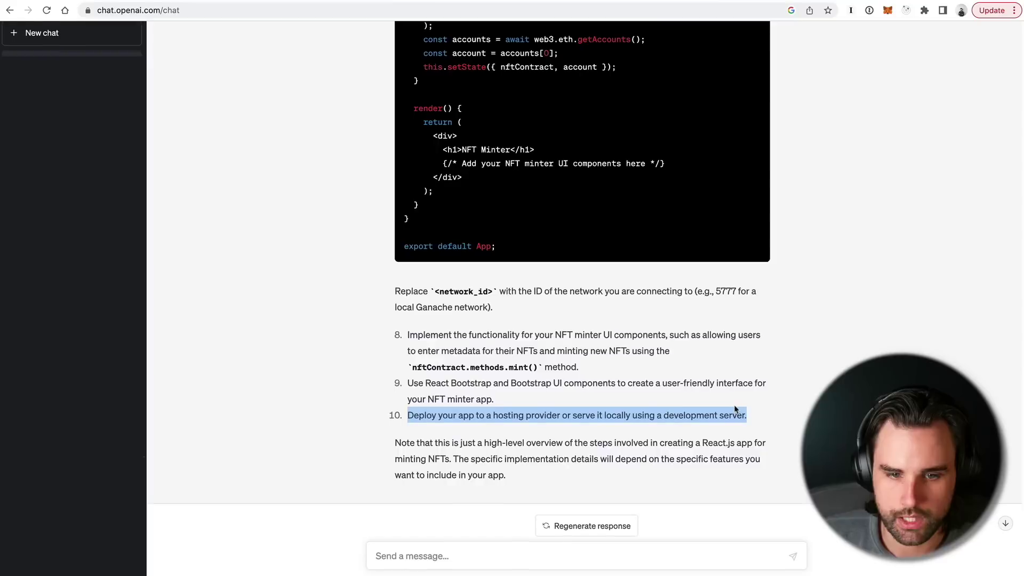
left_click(500, 573)
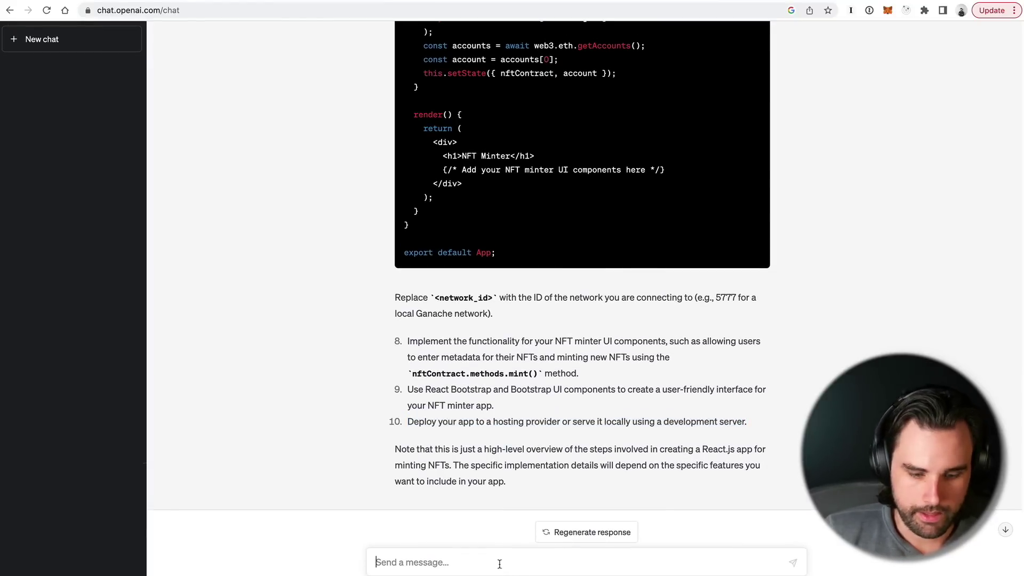
type("Hw")
type("ow do I")
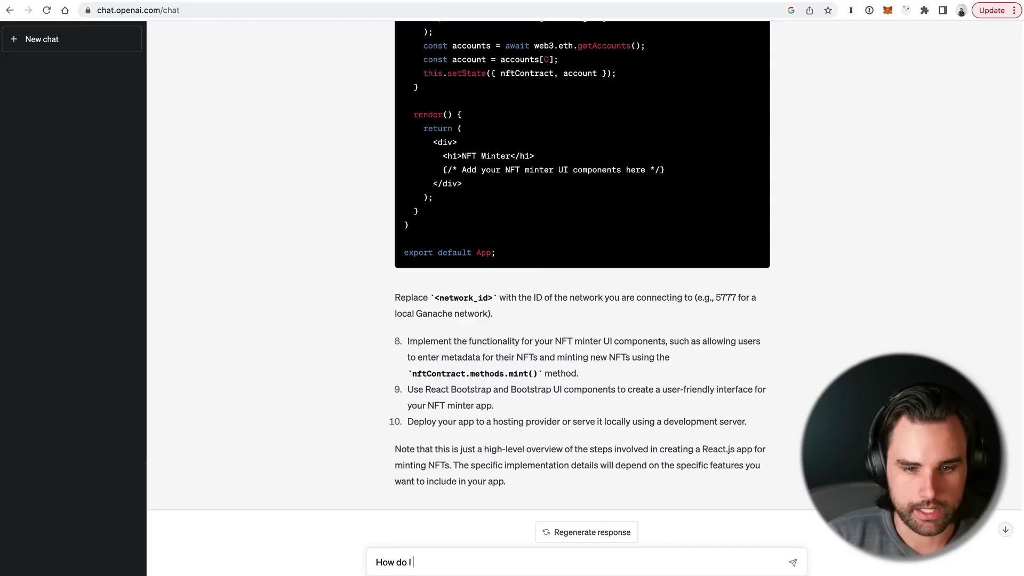
type(" use a deve")
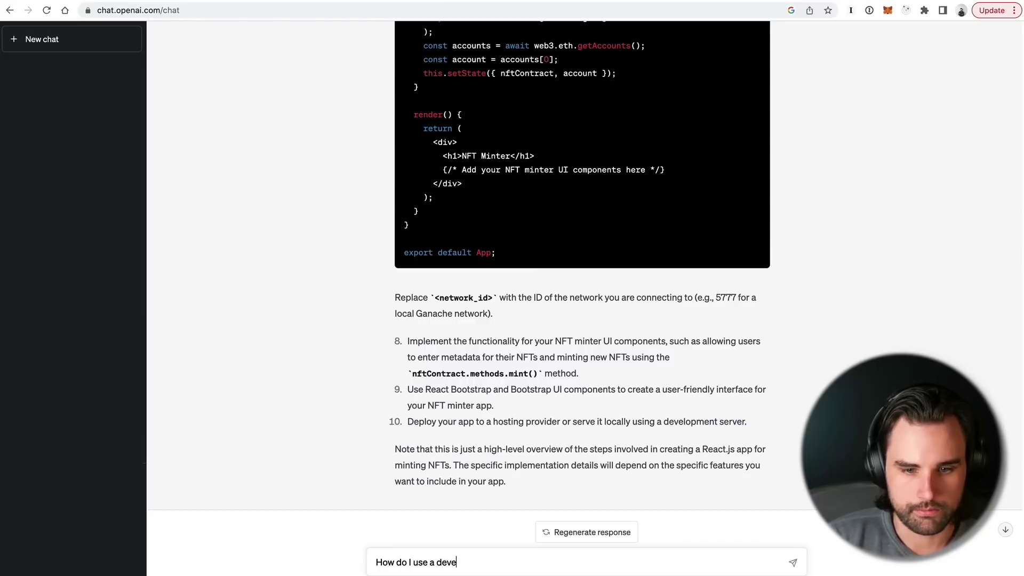
type("lopment server locally?>")
key("Return")
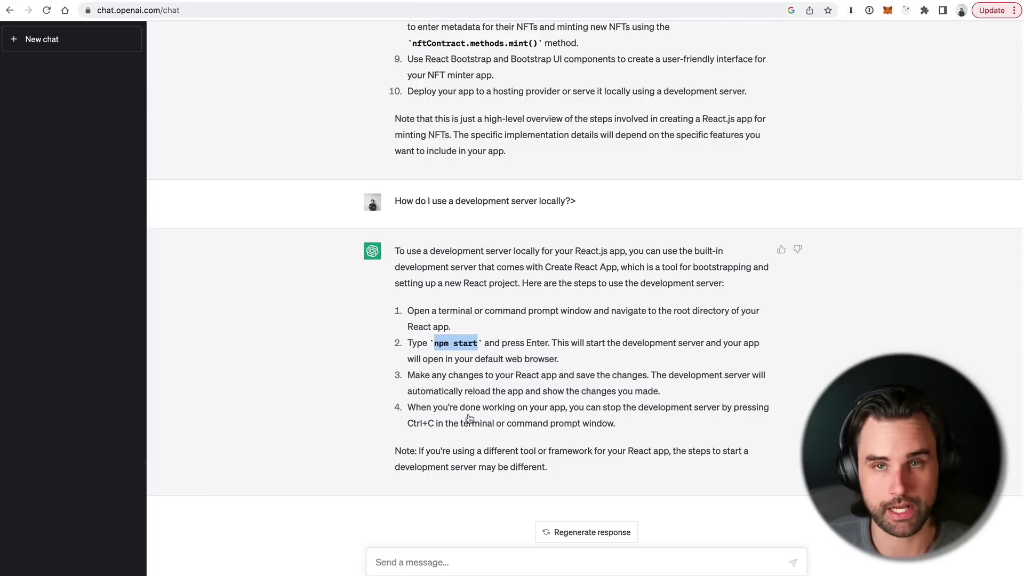
- Run npm start in the terminal and view the NFT Minter page at localhost:3000
key("super+Tab")
key("super+v")
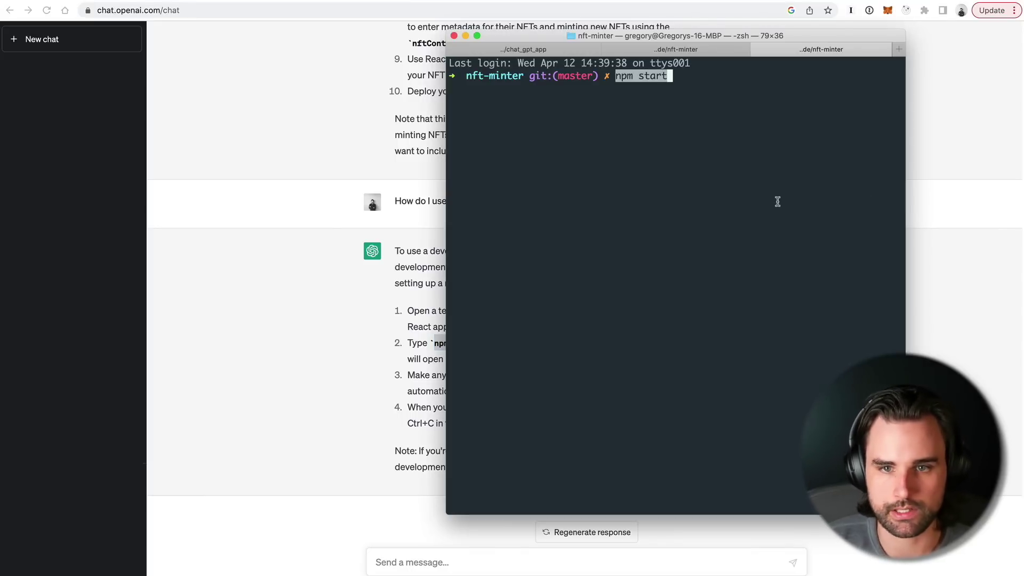
key("Return")
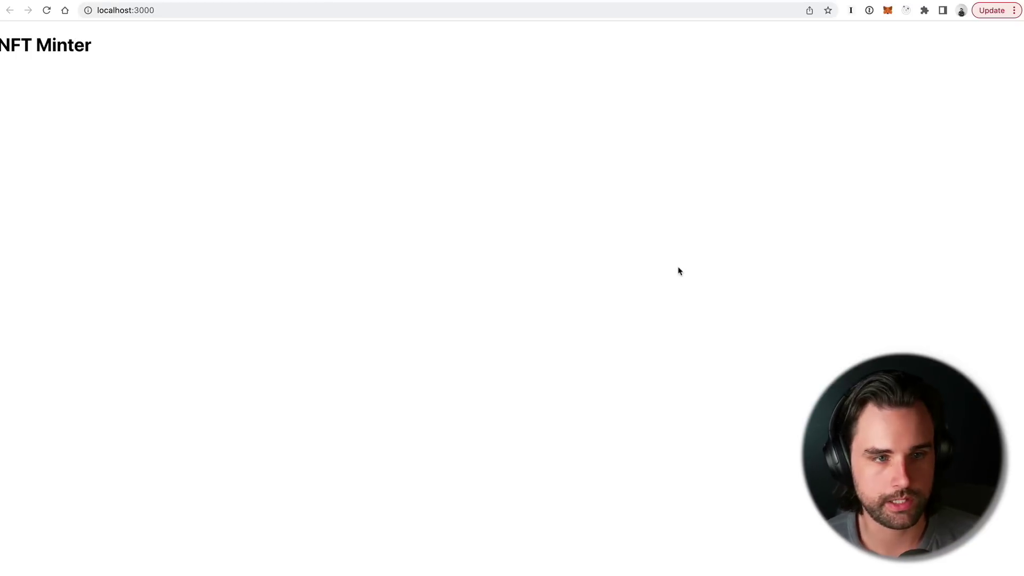
double_click(678, 271)
double_click(425, 208)
left_click(396, 181)
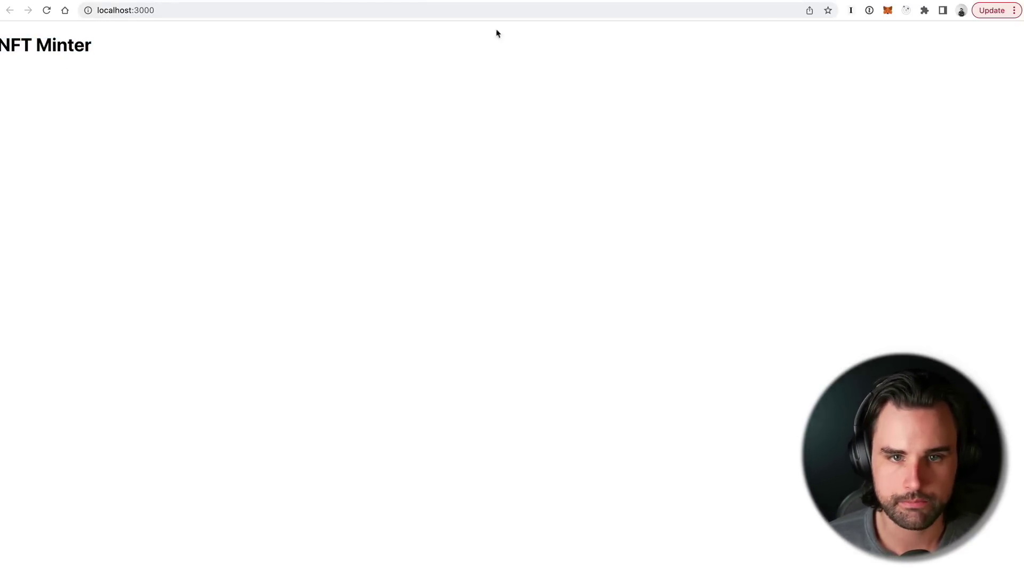
- Check the ETH balance in the MetaMask wallet, then return to the ChatGPT conversation
left_click(887, 10)
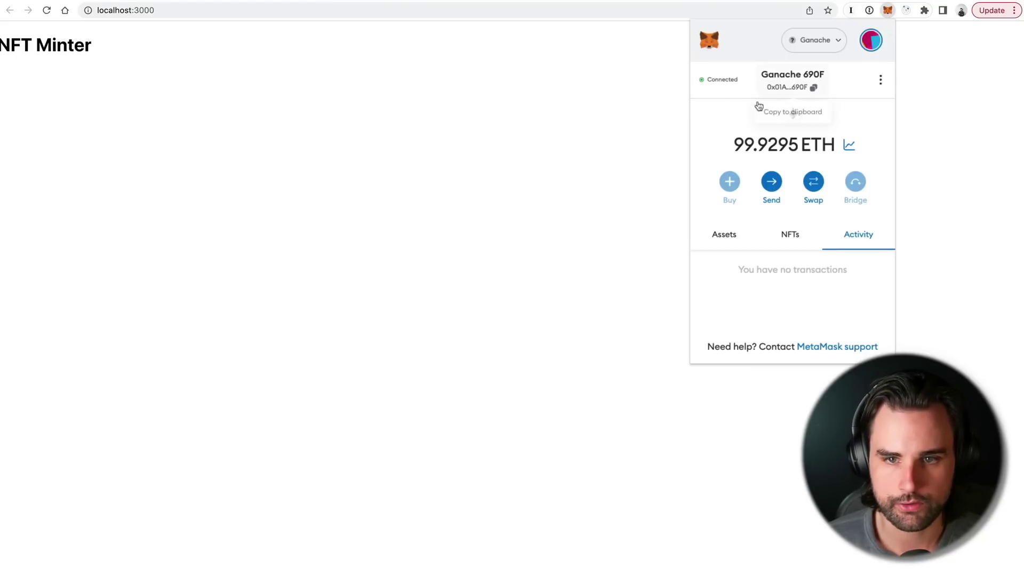
left_click(255, 186)
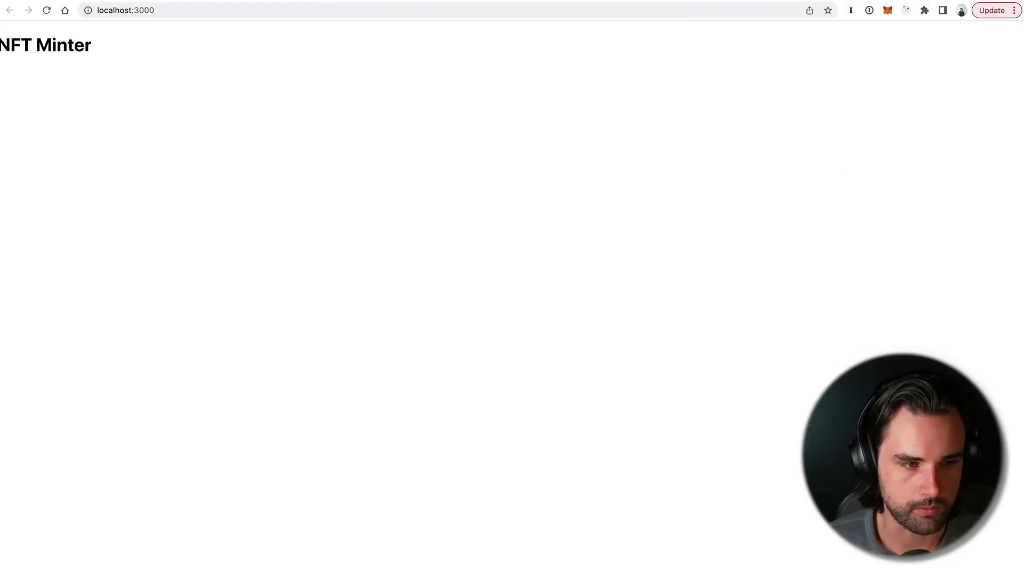
key("ctrl+Tab")
left_click(570, 65)
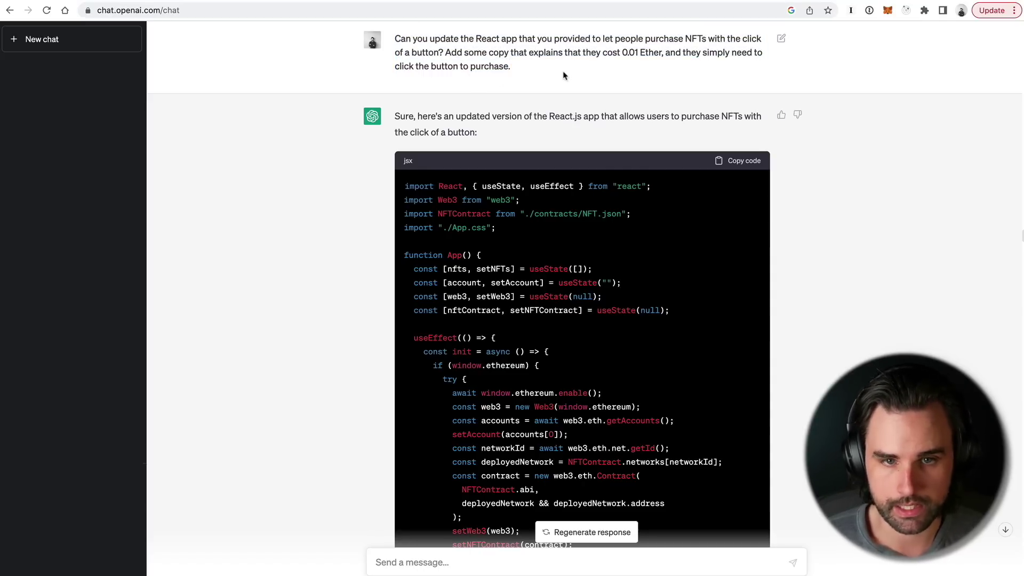
- Review the updated App.js and reload localhost:3000 to see the MyNFT Marketplace with 0/10 NFTs owned
scroll(736, 377, "down", 3)
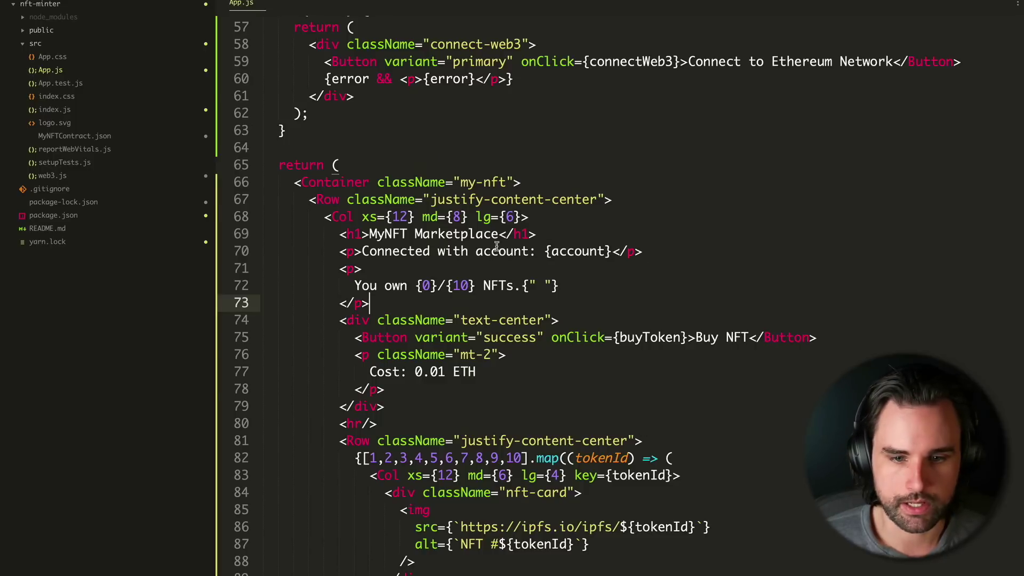
scroll(496, 246, "up", 15)
left_click(544, 292)
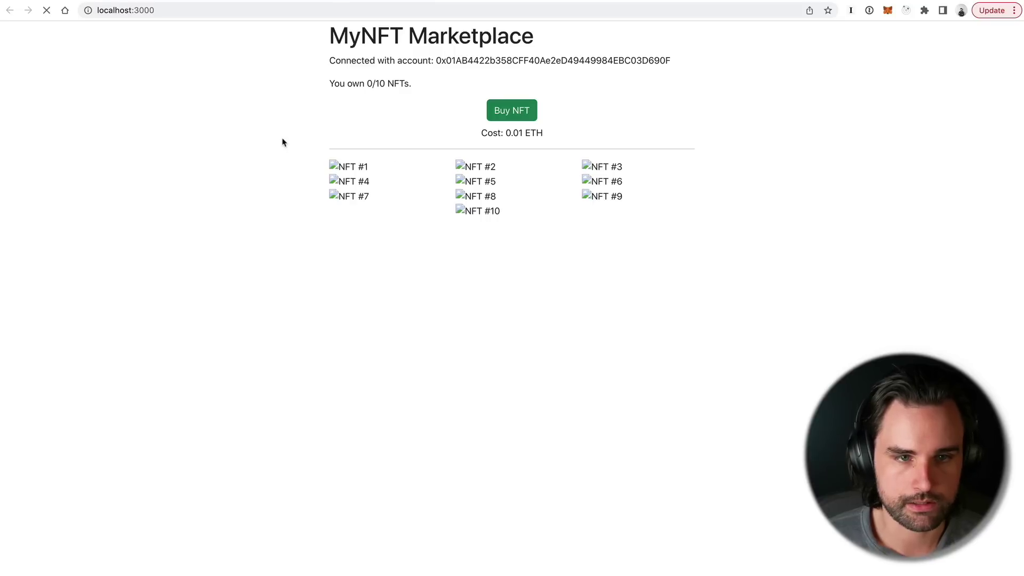
left_click(132, 37)
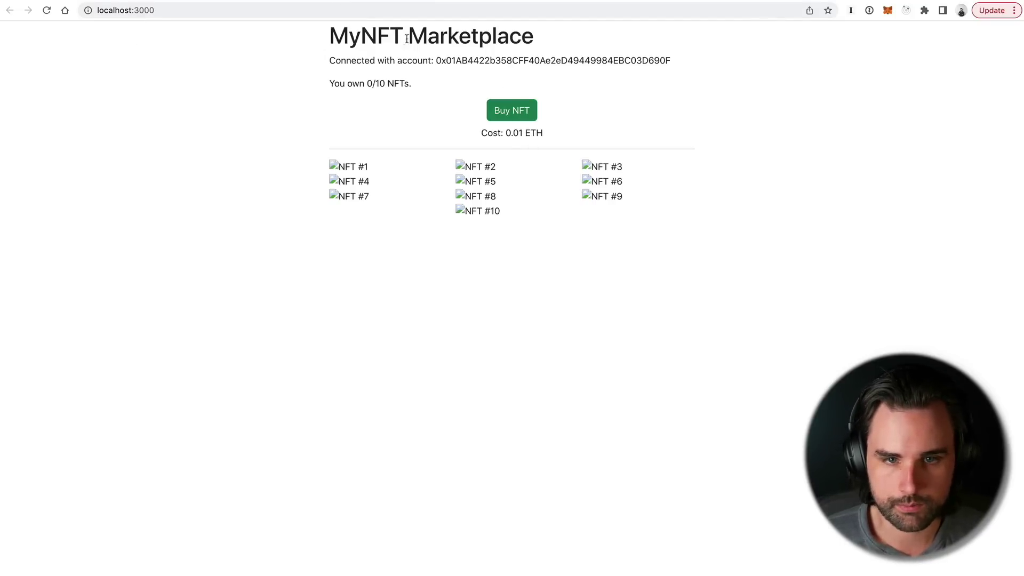
triple_click(481, 46)
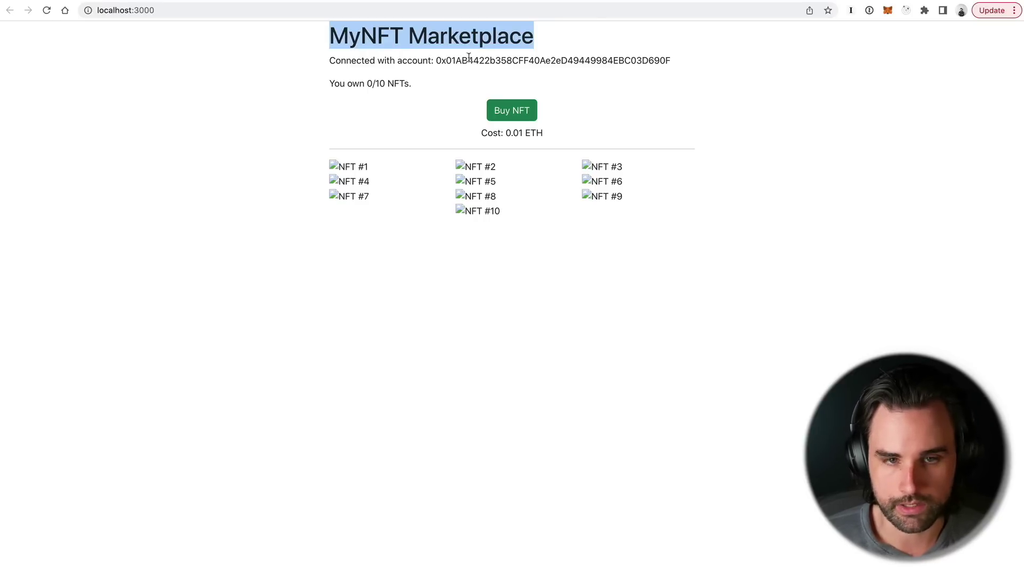
triple_click(444, 61)
triple_click(360, 84)
left_click(435, 132)
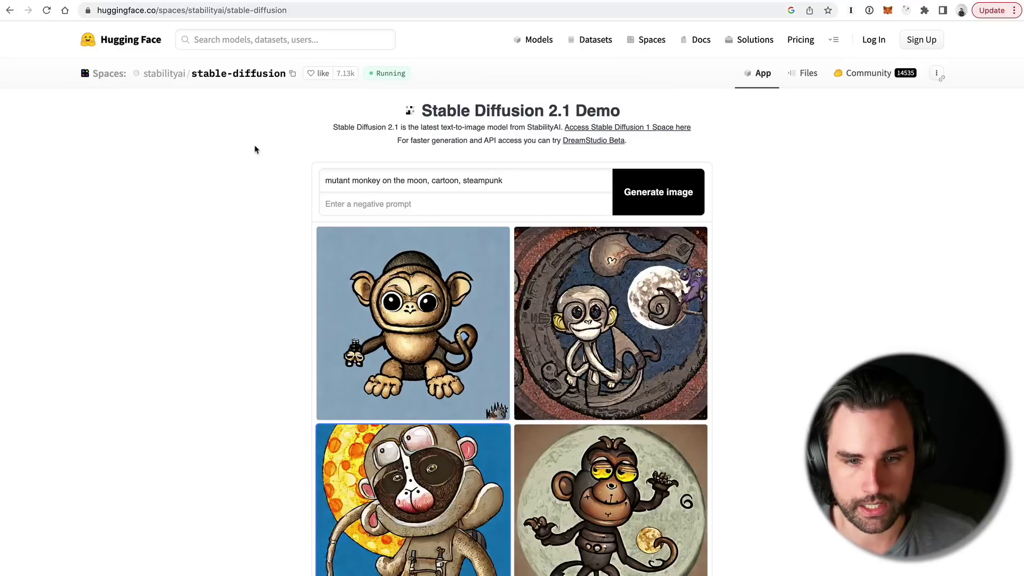
- Scroll through the four generated steampunk moon-monkey images on the Stable Diffusion demo
scroll(263, 222, "down", 2)
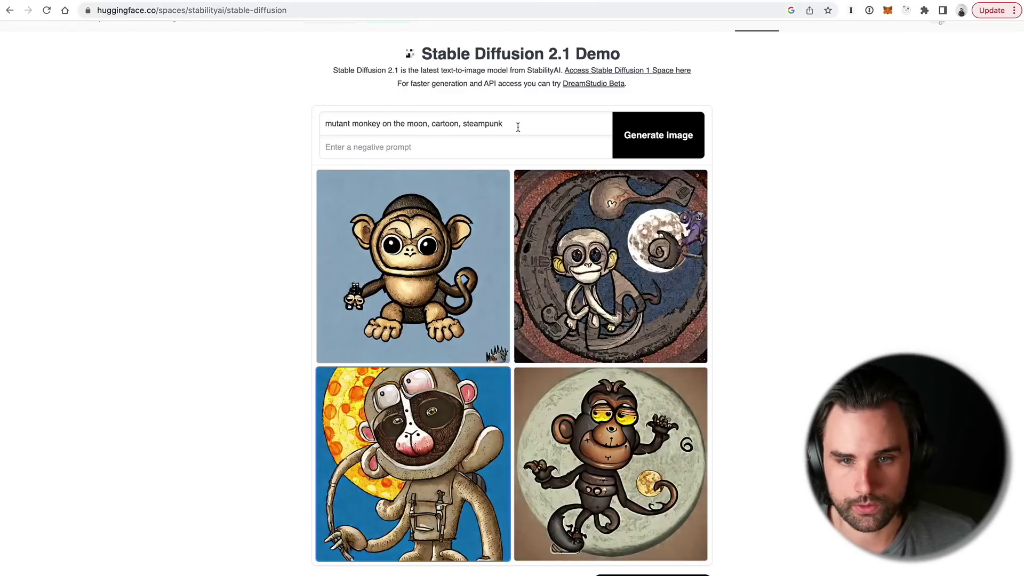
scroll(471, 244, "down", 1)
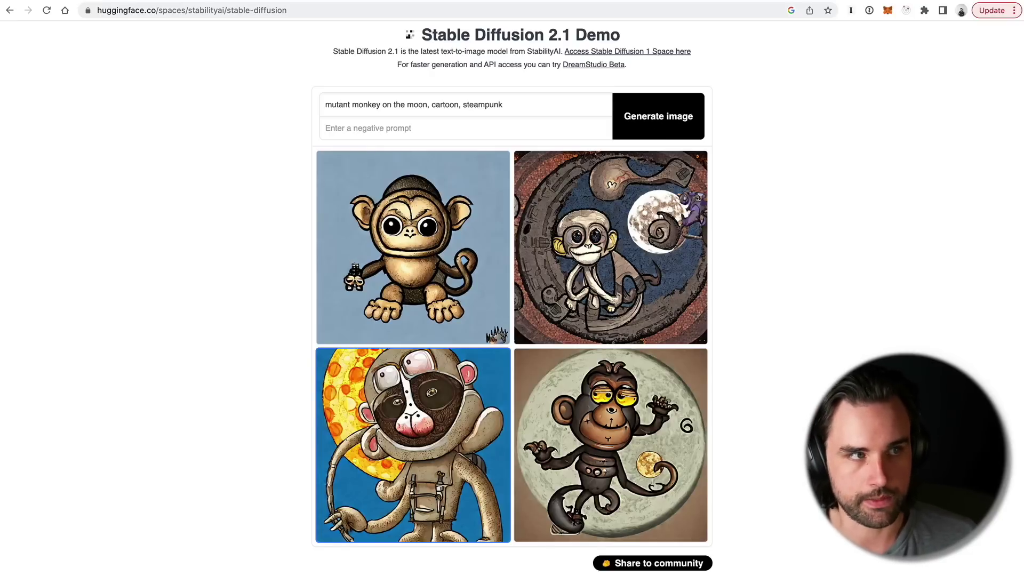
- Quick Look the downloaded monkey images in nft-images, stepping through them to download-8.jpg
key("super+Tab")
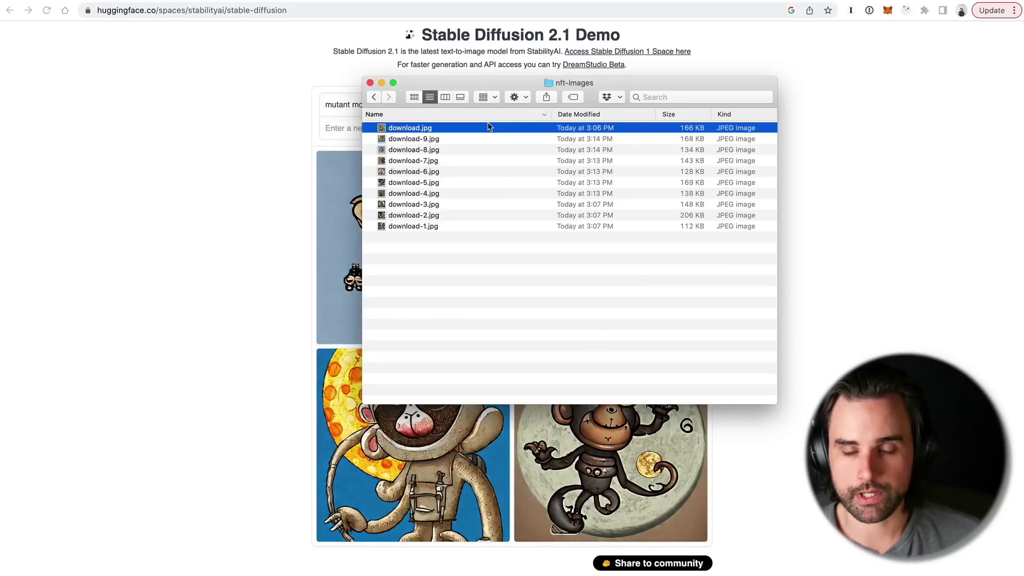
key("space")
key("Down")
key("Down")
key("Down")
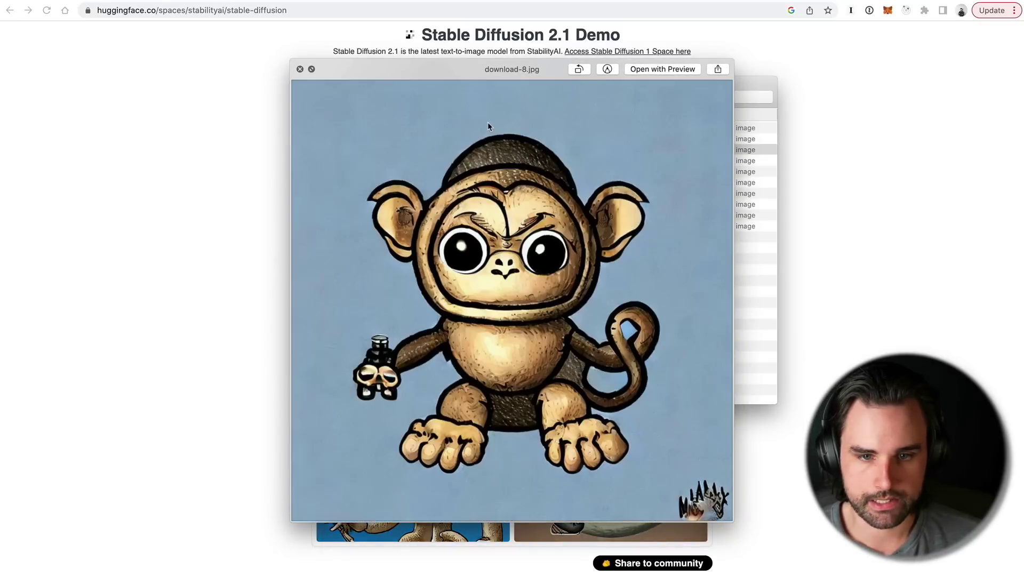
key("Down")
key("Up")
key("Up")
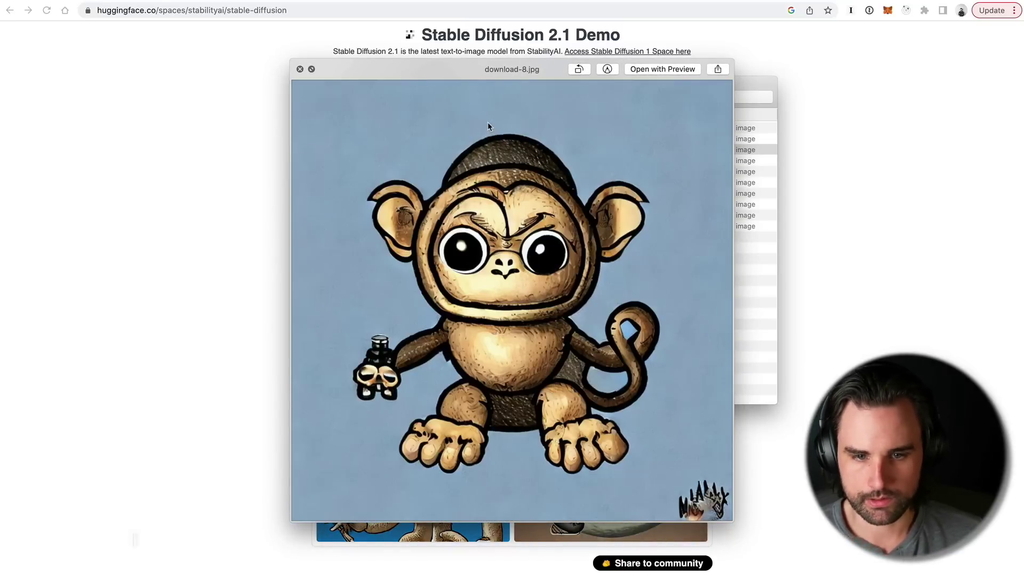
key("space")
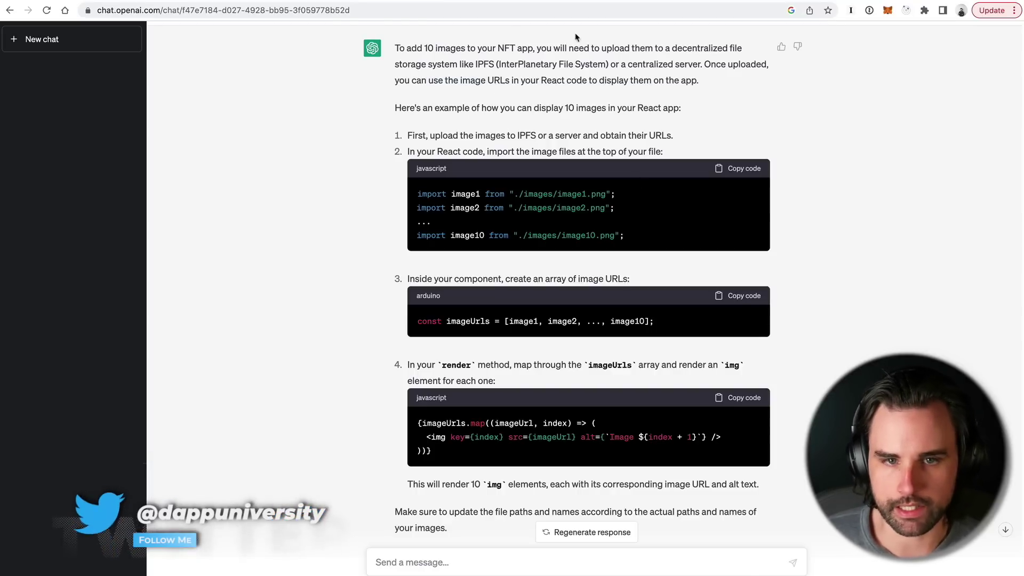
- Read through ChatGPT's IPFS advice on adding 10 images to the NFT app
triple_click(553, 62)
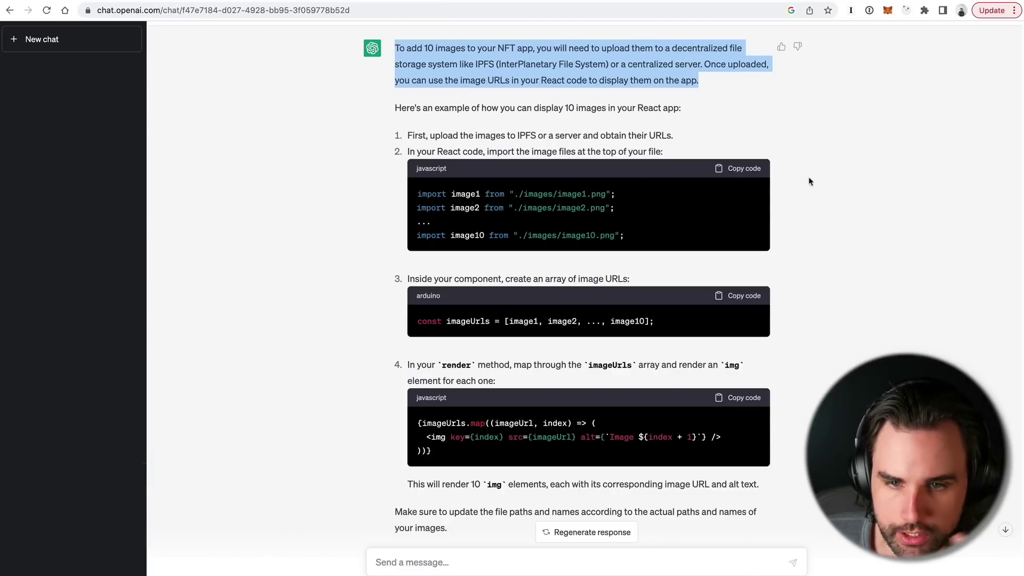
scroll(807, 183, "down", 1)
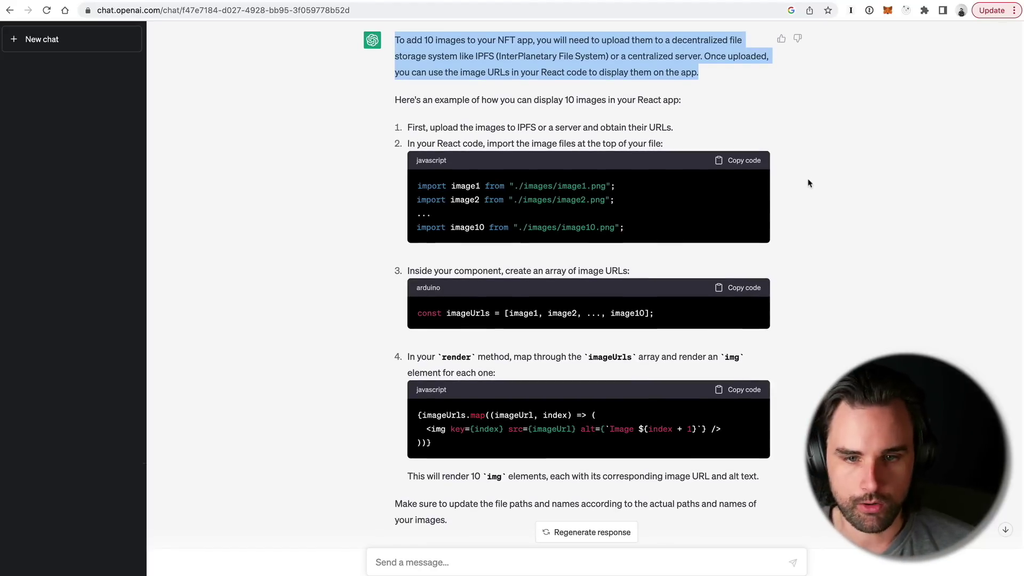
scroll(783, 172, "down", 1)
scroll(672, 174, "up", 1)
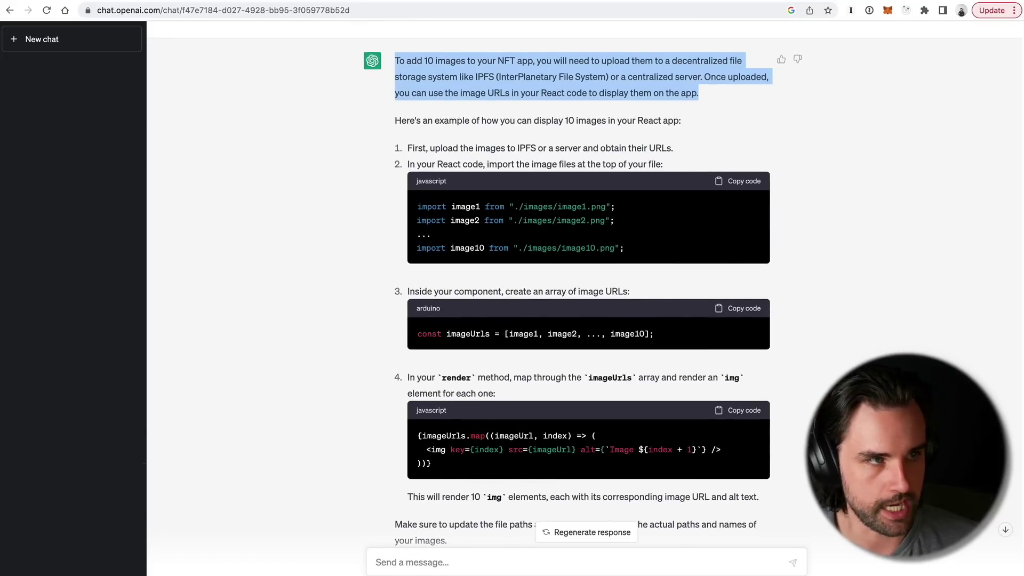
key("super+Tab")
- Move 1.jpg through 10.jpg from nft-images into the images folder
left_click(541, 224)
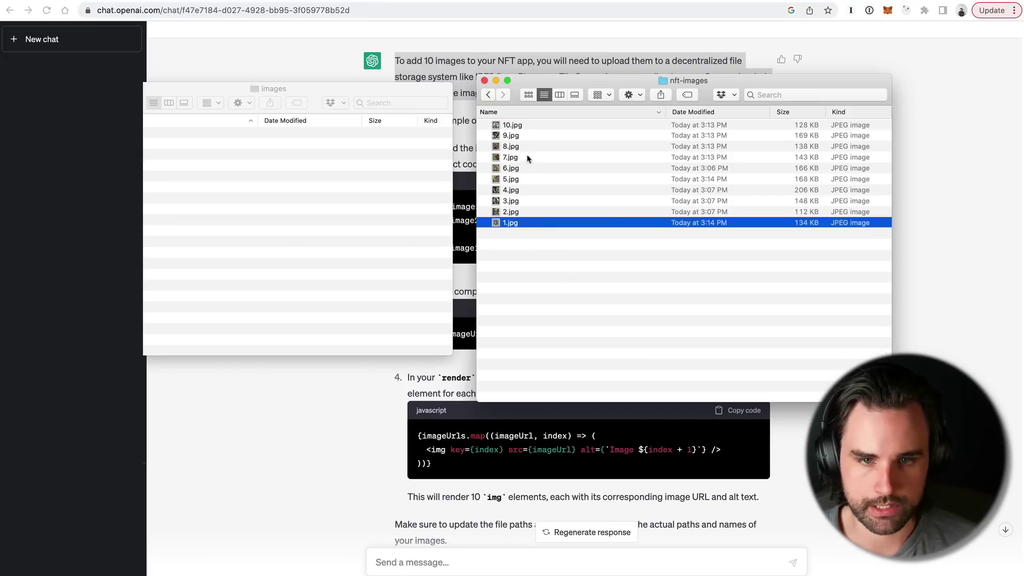
left_click(531, 129, "shift")
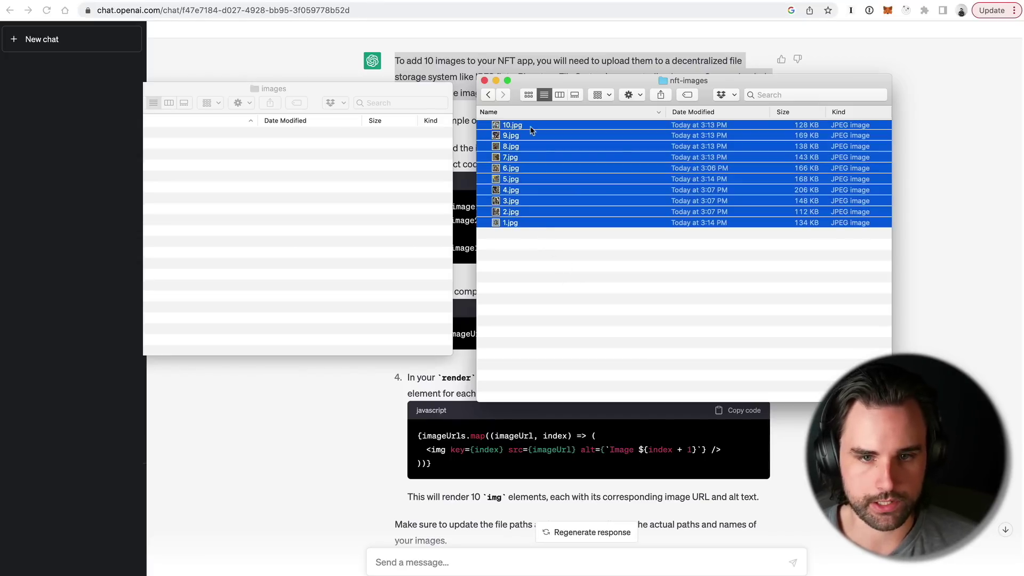
left_click_drag(532, 129, 345, 191)
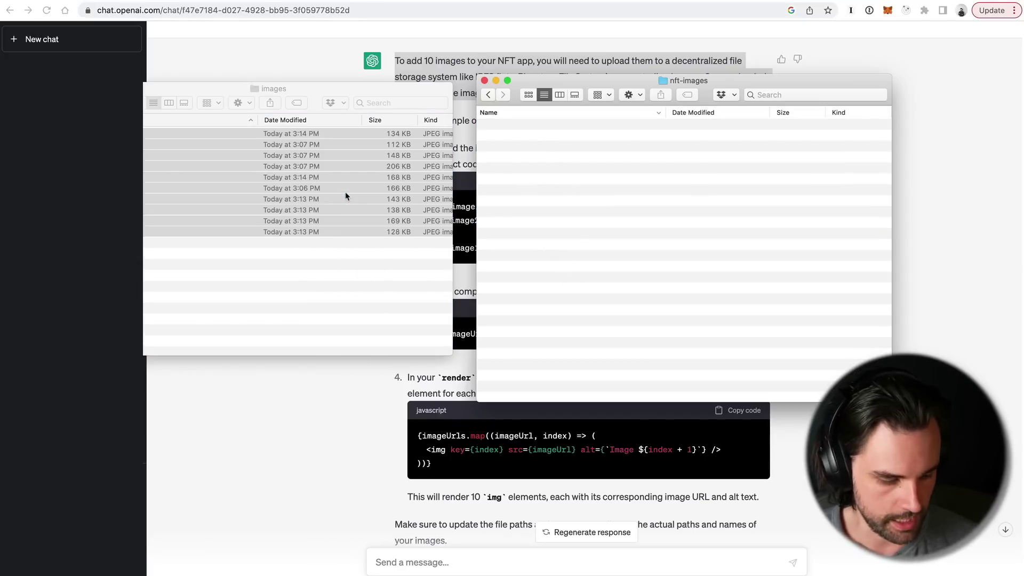
key("super+Tab")
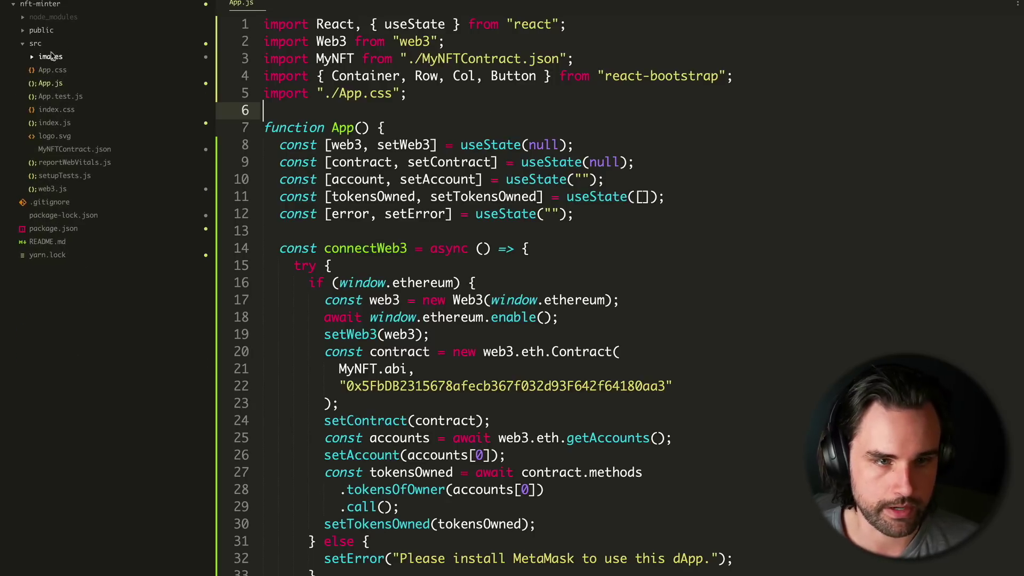
- Collapse the src/images folder and select the image src line (line 78) in App.js
left_click(50, 57)
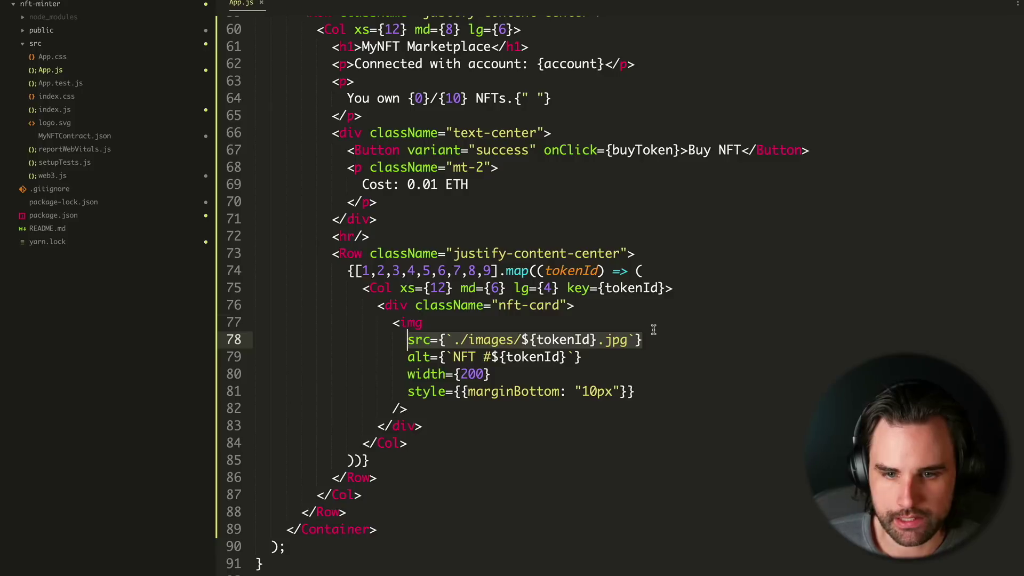
left_click(652, 350)
left_click_drag(651, 350, 599, 340)
key("Down")
key("Down")
key("Down")
key("Up")
key("Up")
key("Up")
key("Up")
key("Down")
key("Down")
key("Down")
key("Up")
key("Up")
key("shift+Down")
- Review the map over token ids on line 74, then check the marketplace in Chrome
scroll(350, 379, "up", 4)
scroll(582, 432, "down", 2)
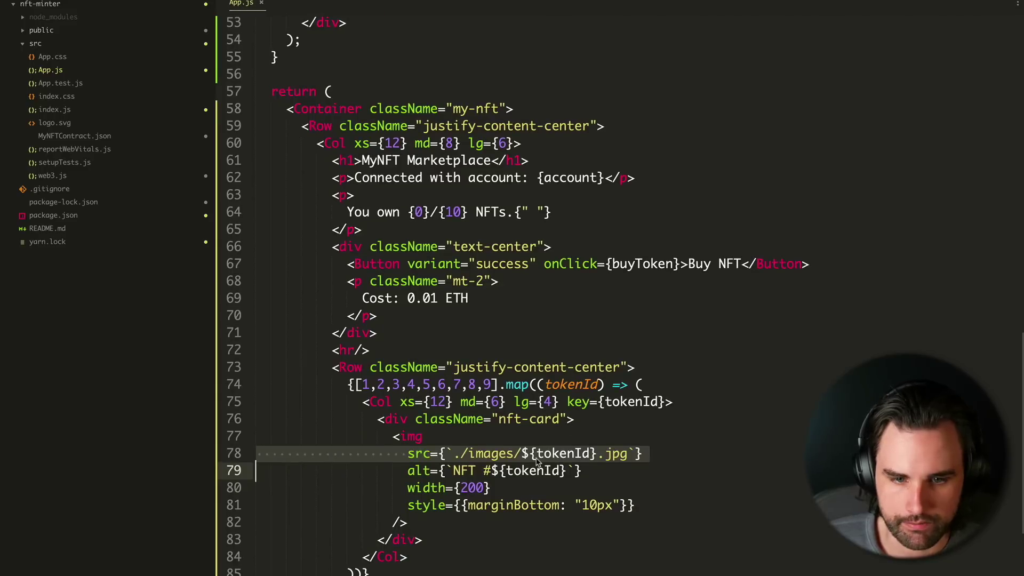
scroll(533, 457, "down", 3)
scroll(538, 405, "up", 1)
left_click(538, 406)
scroll(540, 394, "up", 2)
left_click(541, 380)
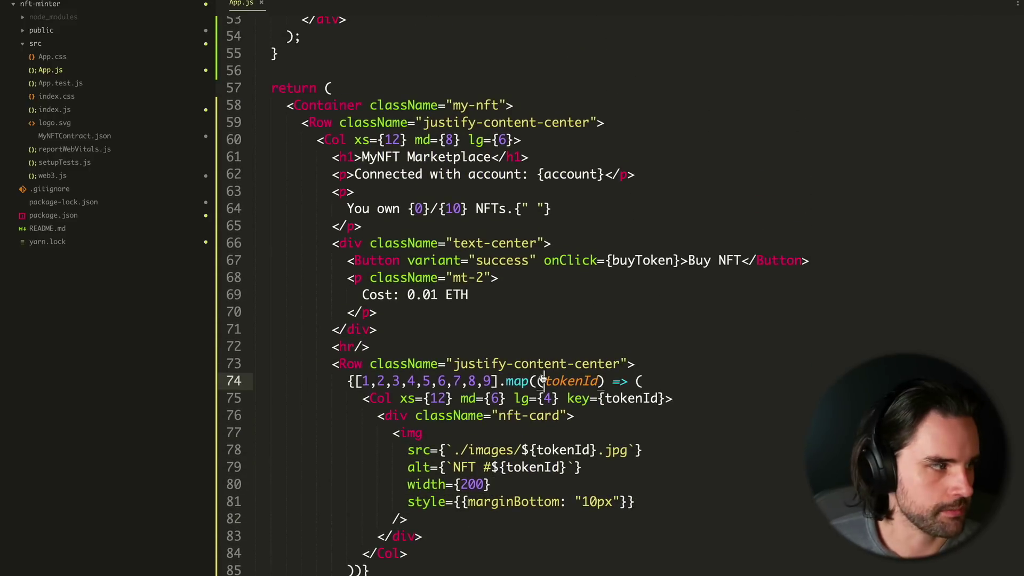
key("super+Tab")
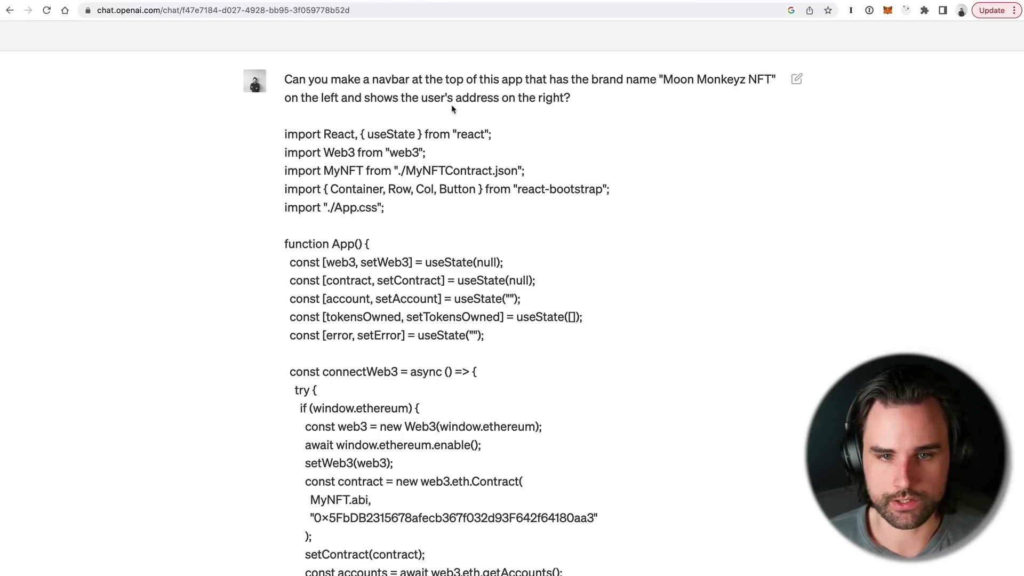
- Read through ChatGPT's navbar answer, then return to the App.js code
scroll(644, 286, "down", 20)
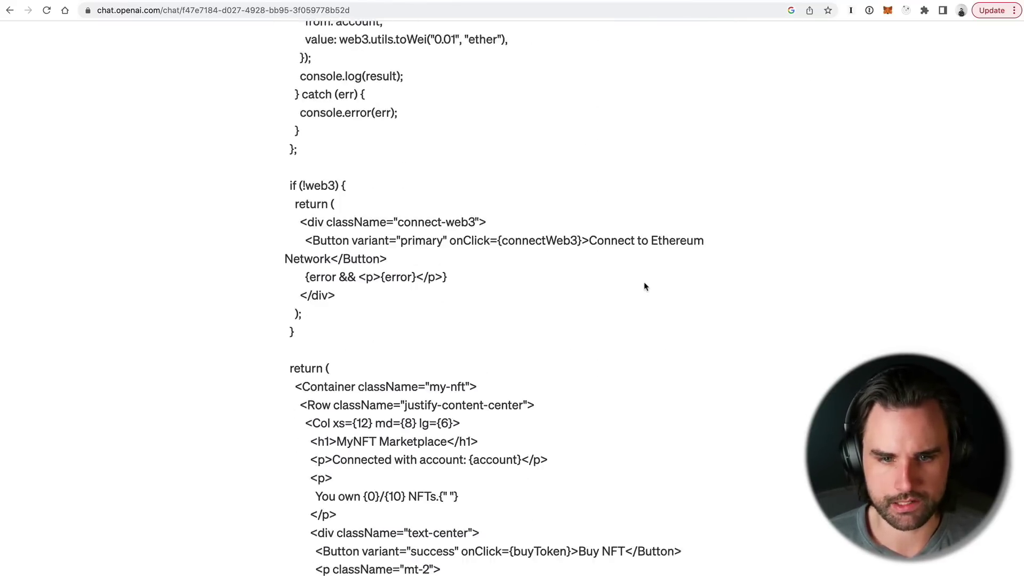
scroll(644, 286, "down", 10)
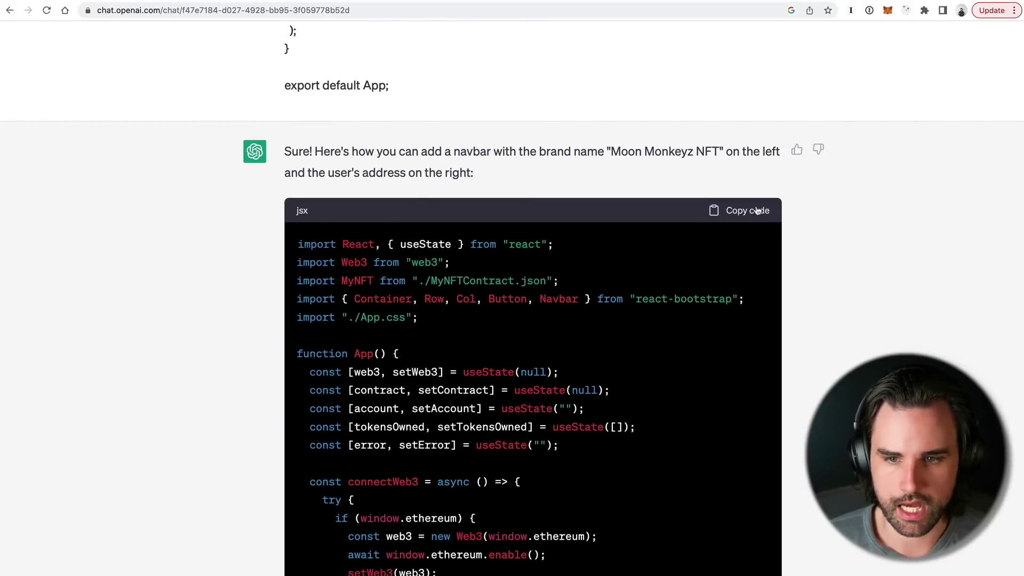
key("super+Tab")
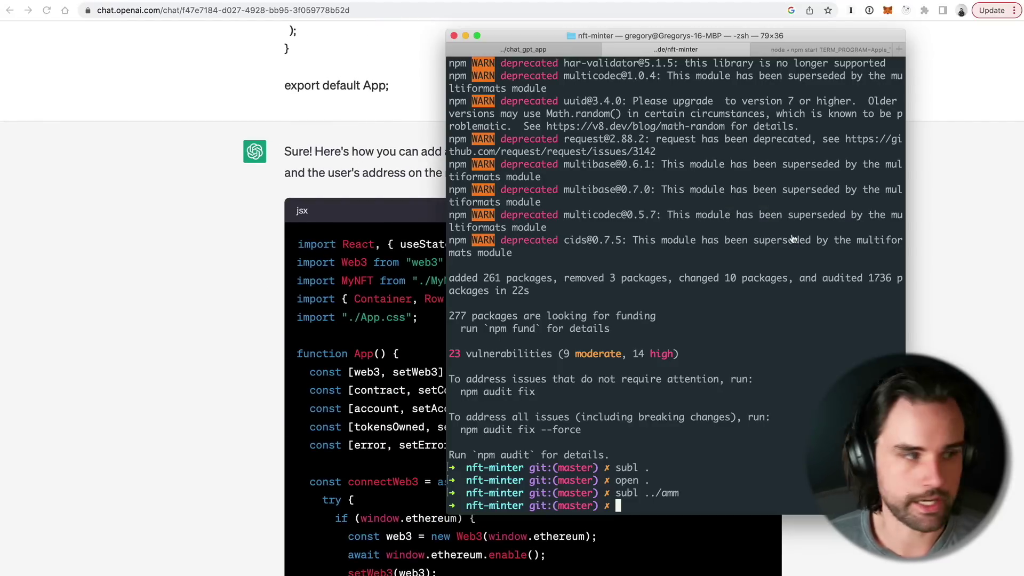
key("super+Tab")
- Unfold the Container block and find where useState is used, then view the running NFT page
left_click(469, 423)
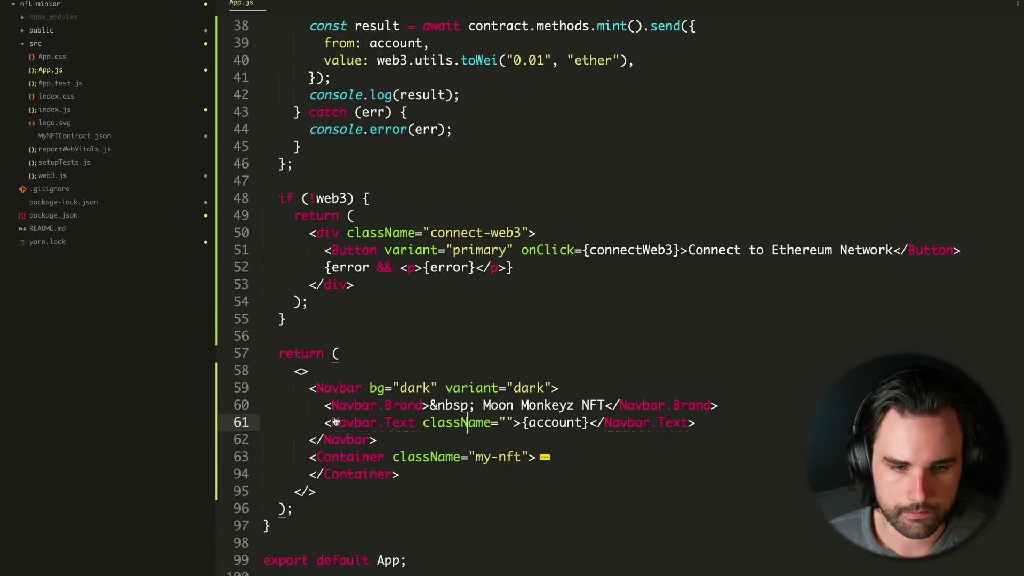
left_click(251, 462)
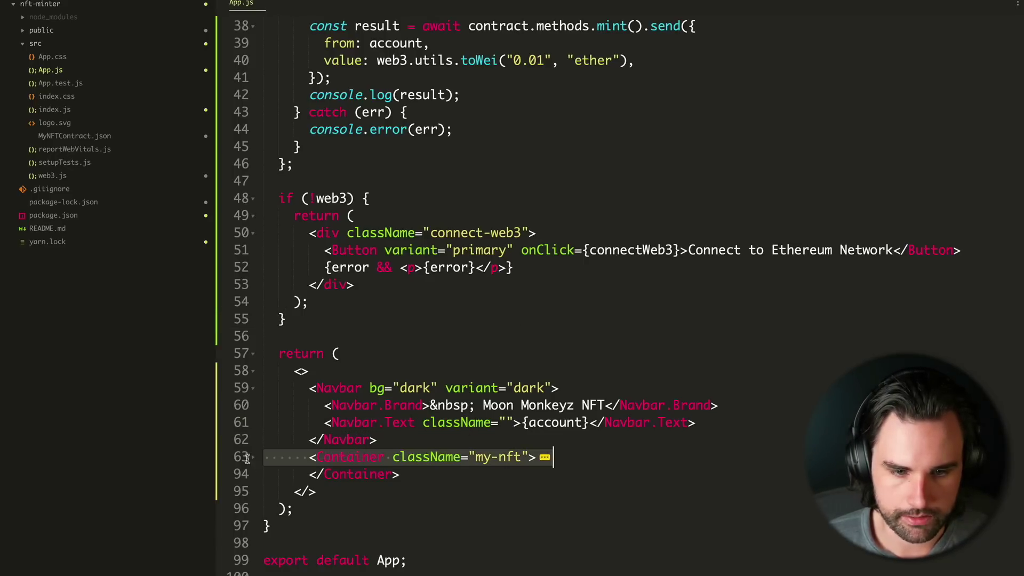
left_click(253, 458)
key("super+Up")
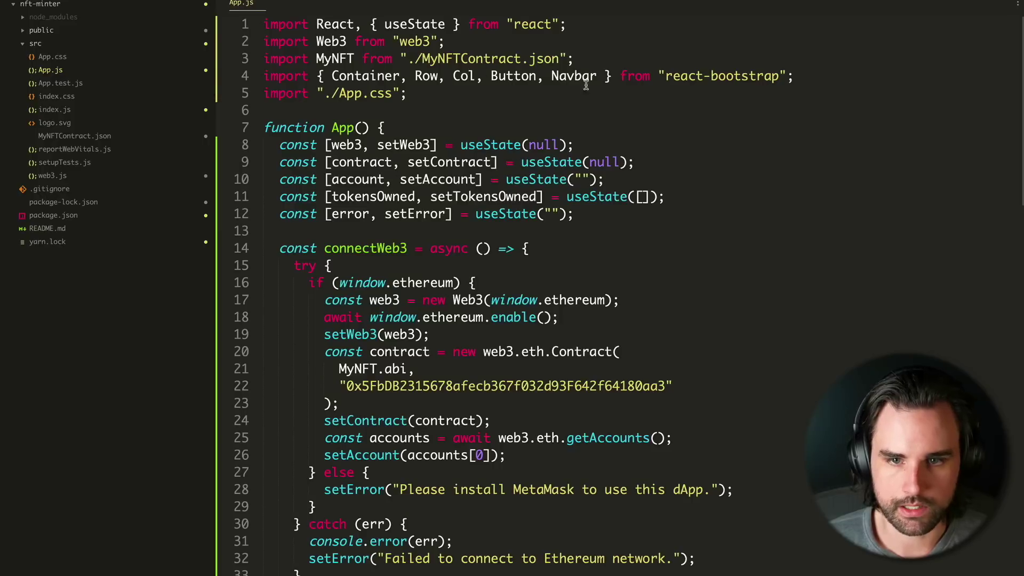
left_click(555, 184, "super")
key("super+Tab")
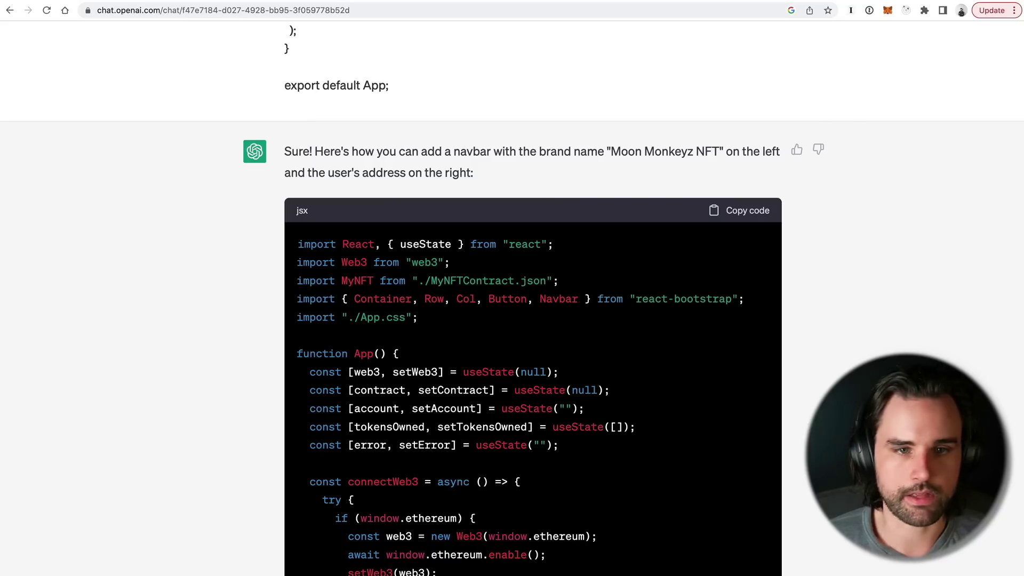
key("ctrl+Tab")
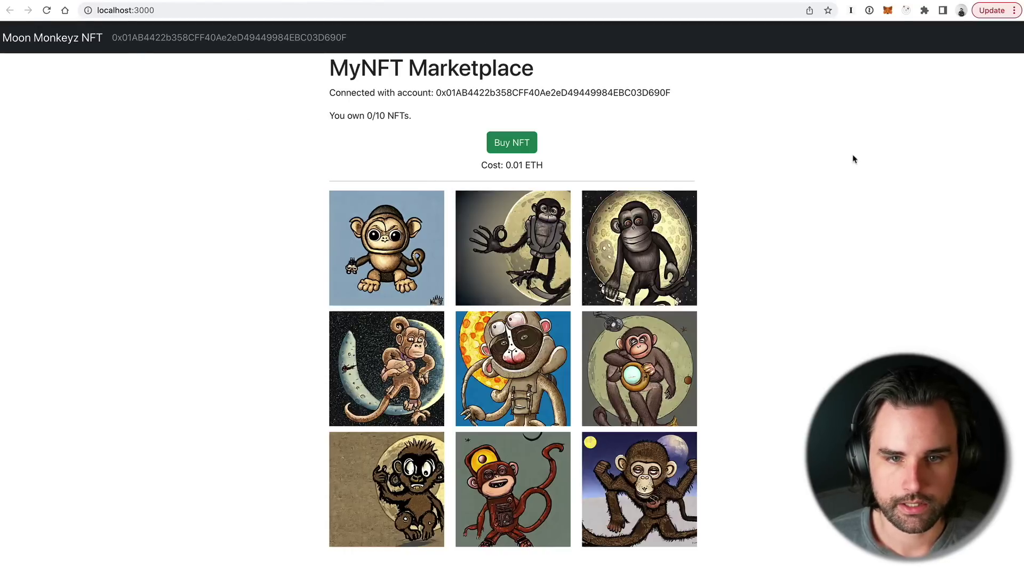
- Delete the MyNFT Marketplace heading and the 'Connected with account' line from App.js
triple_click(379, 58)
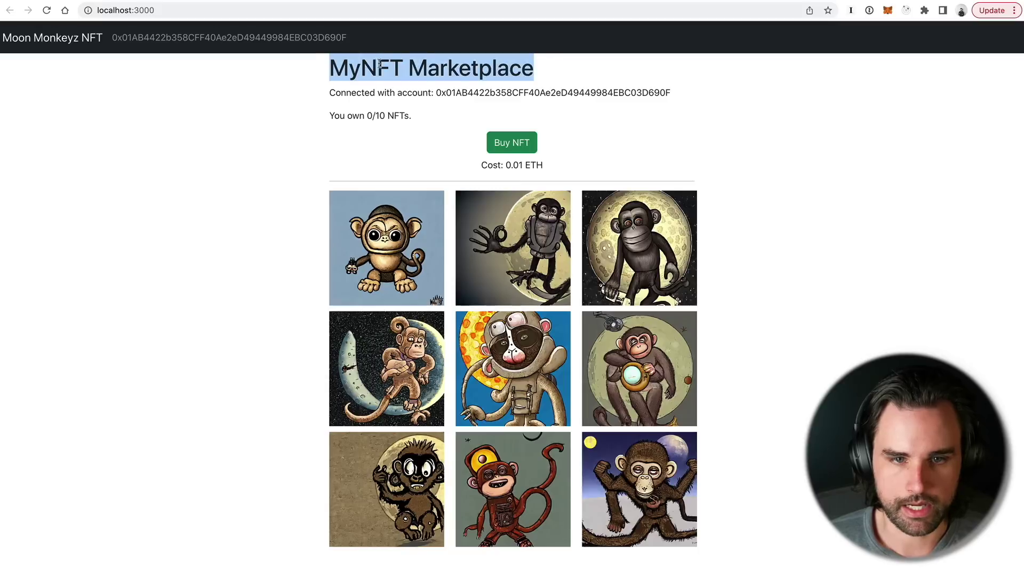
triple_click(363, 96)
left_click(770, 126)
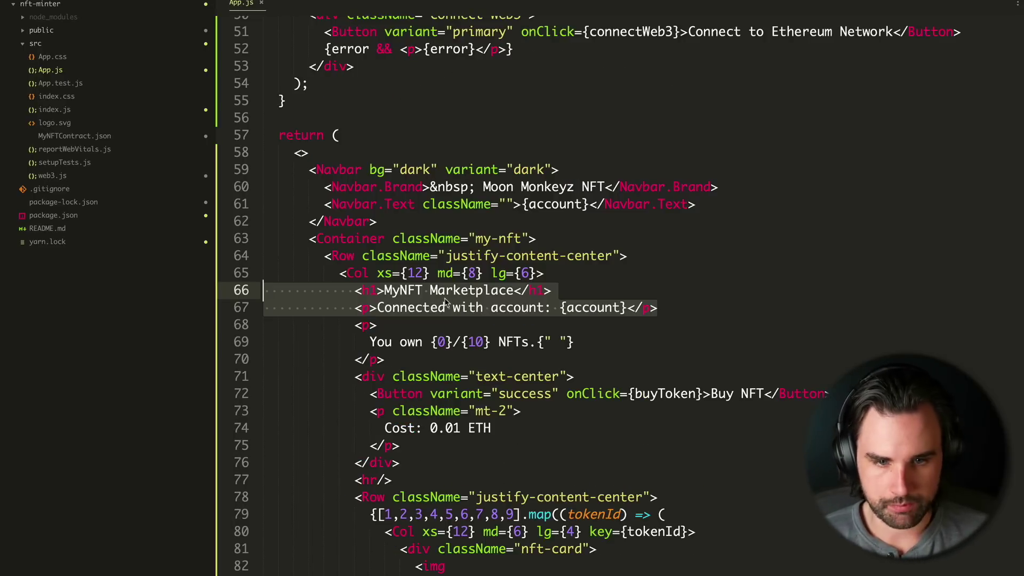
key("BackSpace")
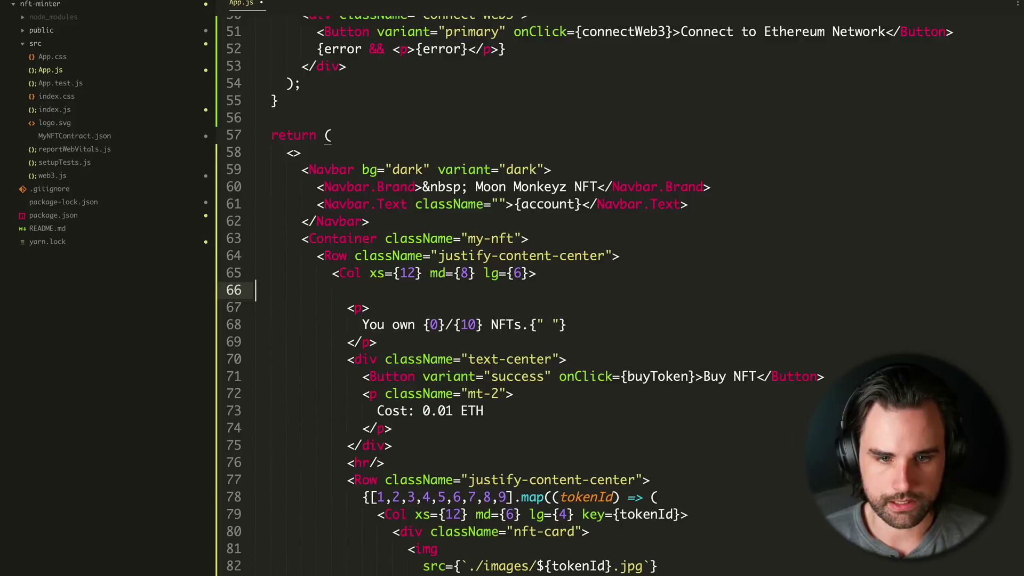
key("BackSpace")
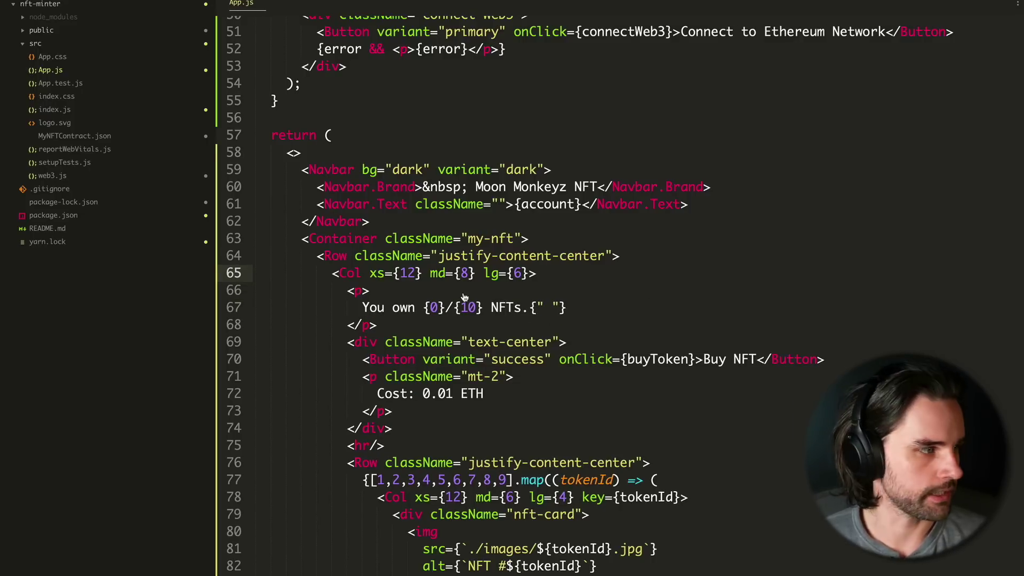
- Paste the Buy NFT block below the image grid's closing Row tag
key("super+Tab")
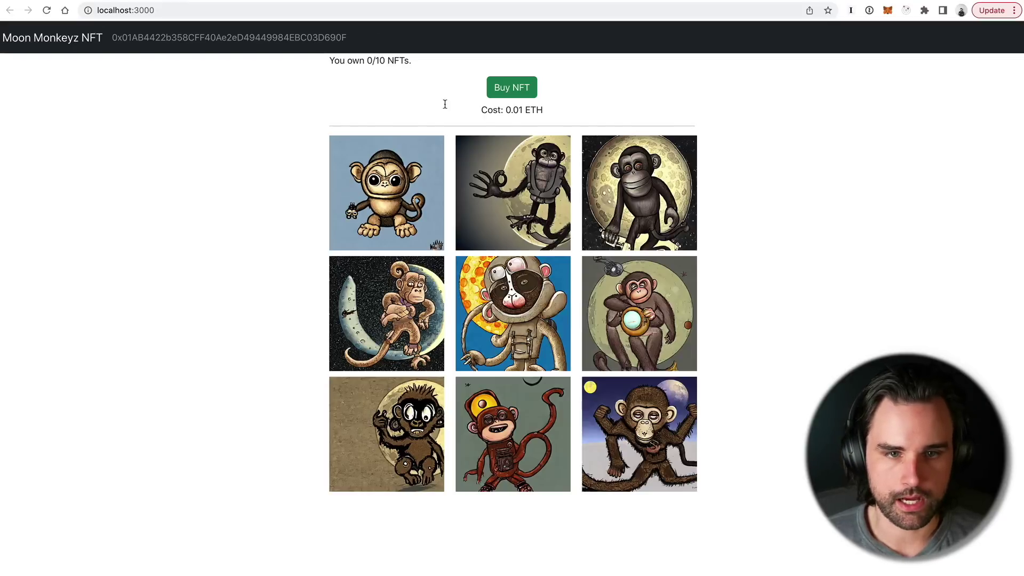
key("super+Tab")
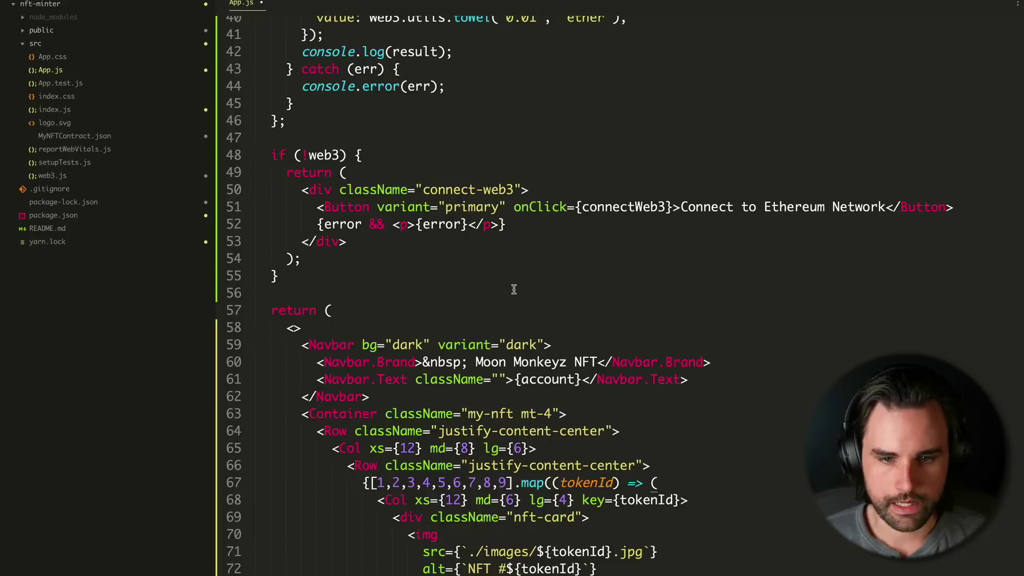
scroll(513, 289, "down", 1)
key("super+v")
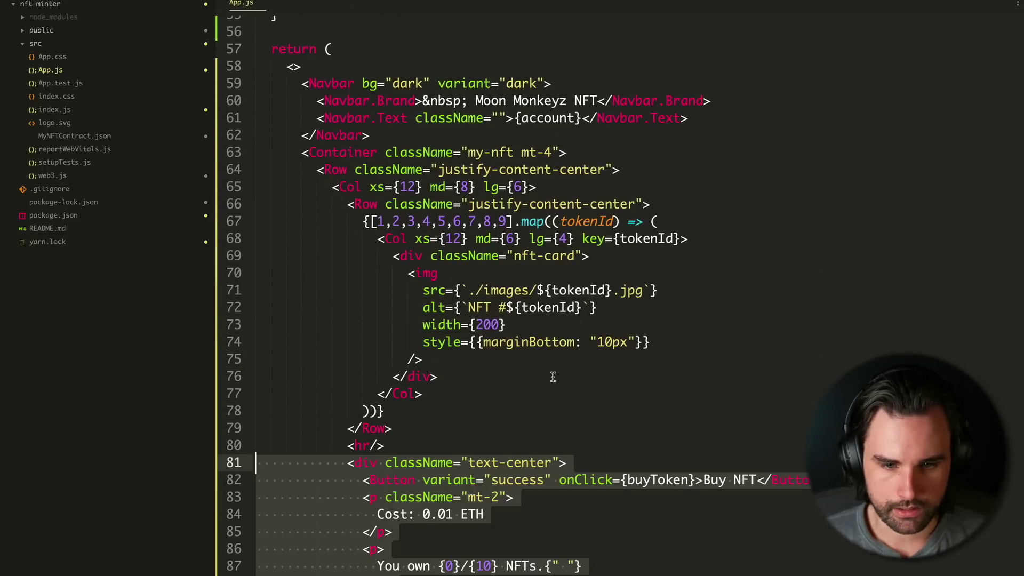
scroll(553, 376, "down", 1)
scroll(419, 216, "down", 4)
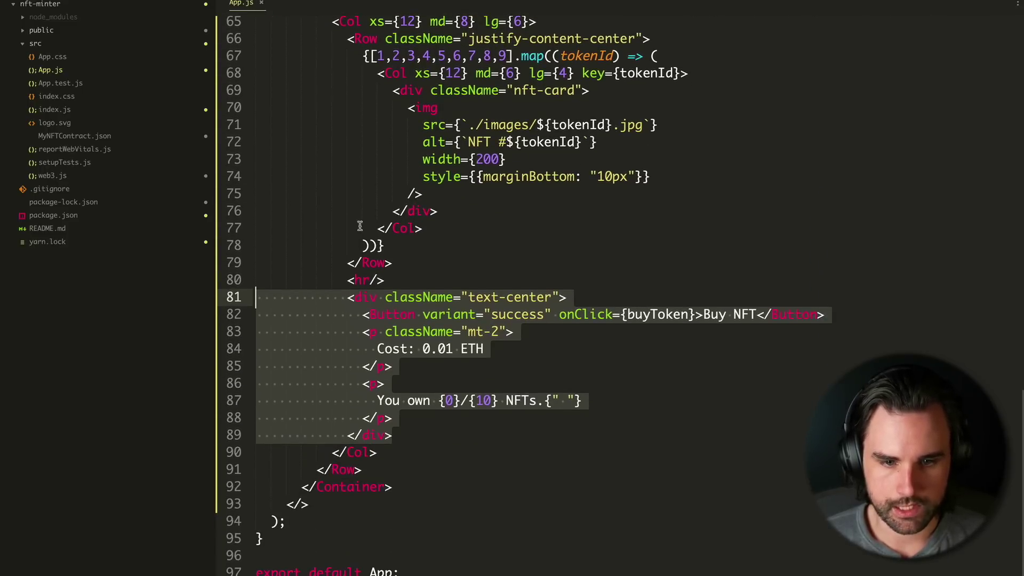
left_click(432, 370)
scroll(443, 211, "up", 1)
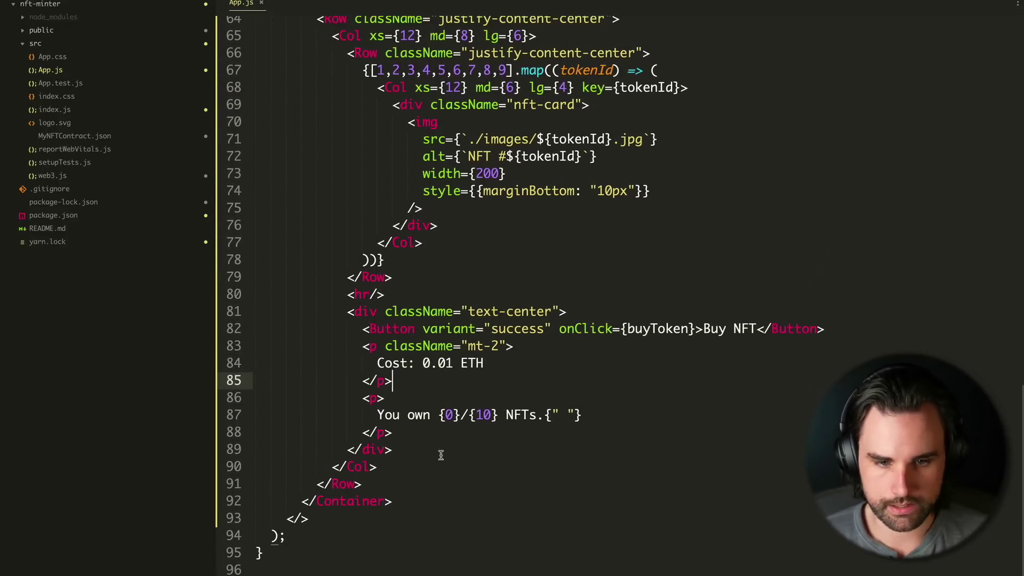
left_click(448, 479)
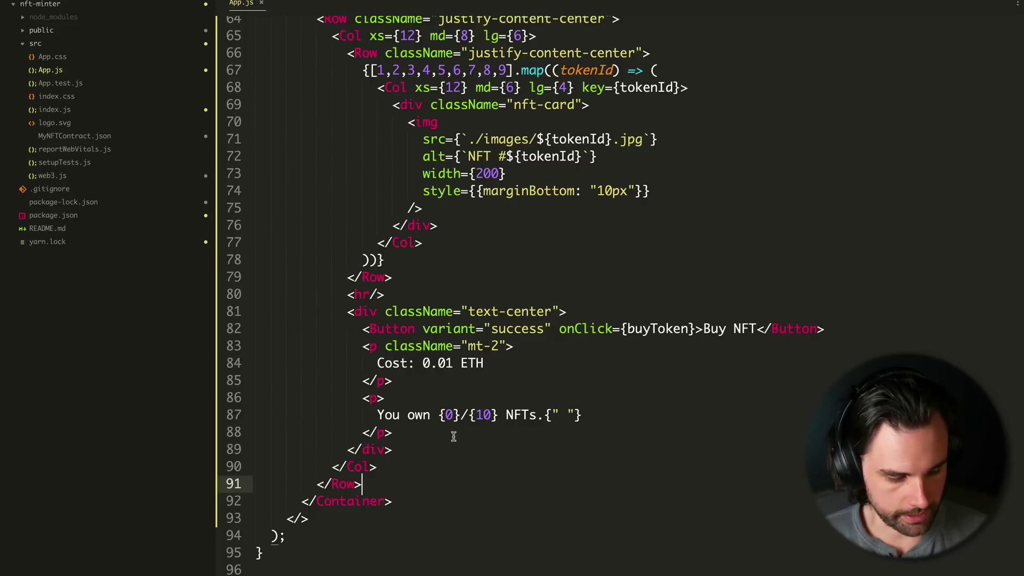
scroll(433, 228, "up", 1)
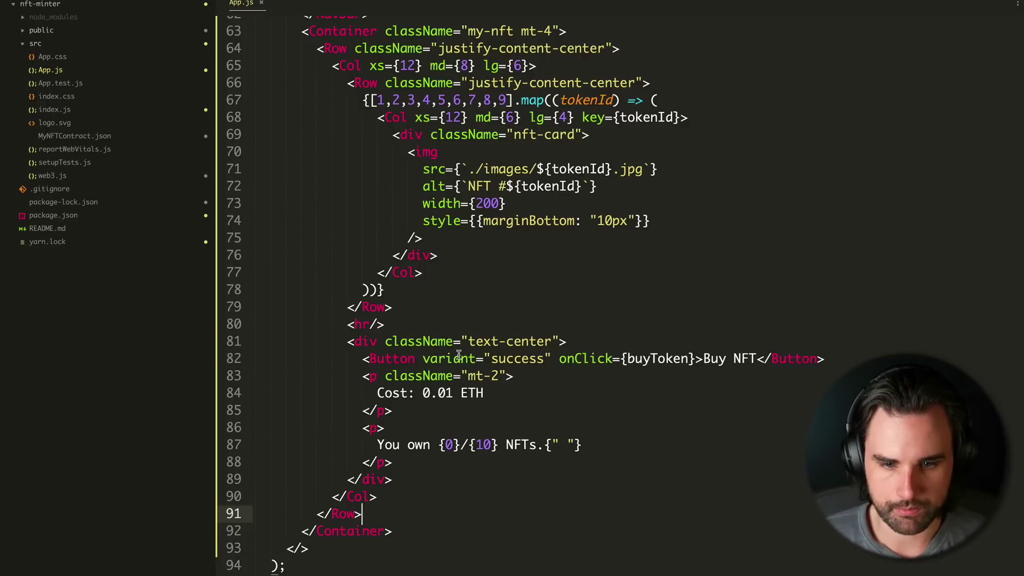
scroll(570, 425, "up", 1)
left_click(570, 425)
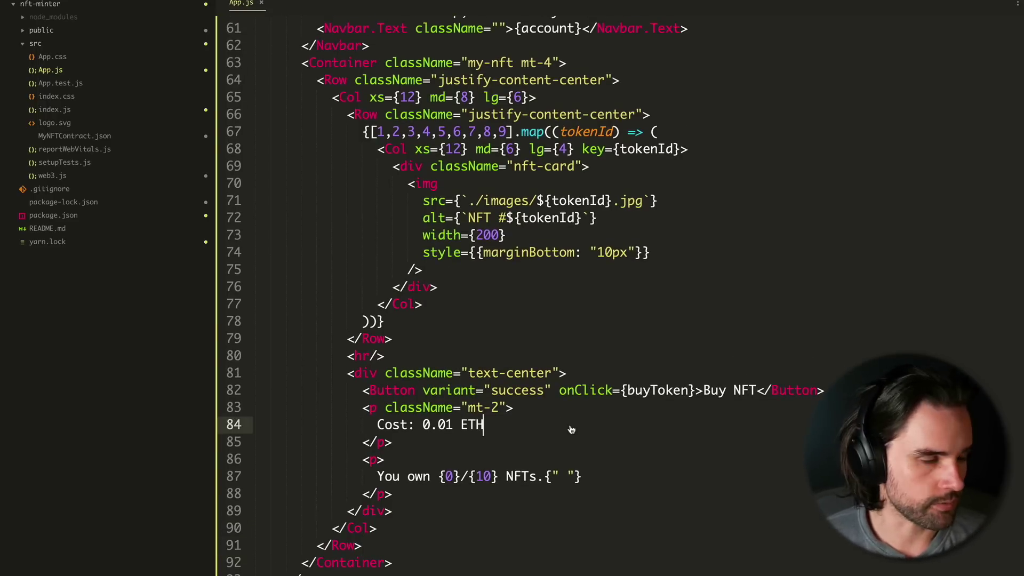
- Check the rearranged page in a full-screen Chrome window, including the navbar wallet address
key("super+Tab")
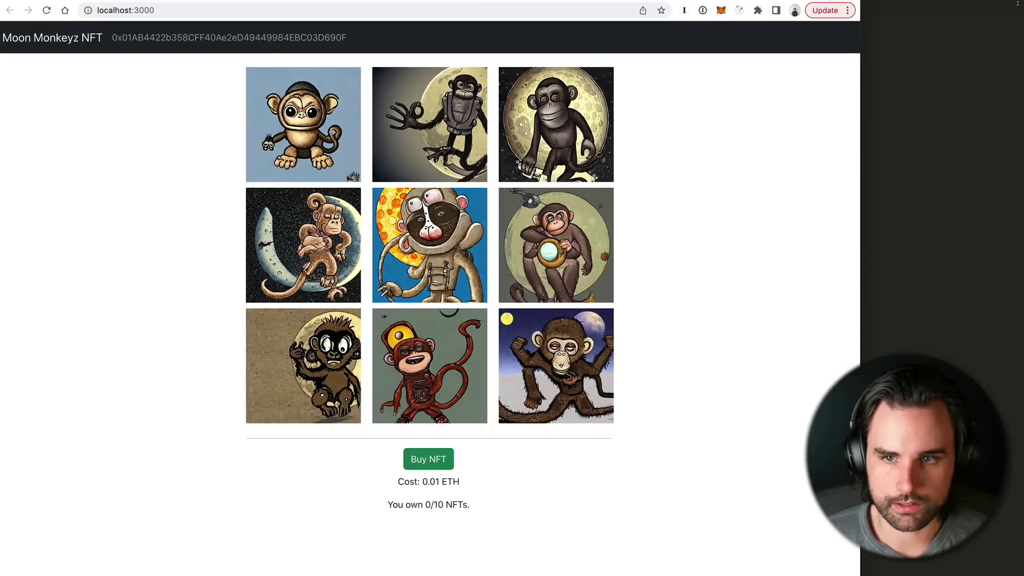
key("ctrl+alt+Return")
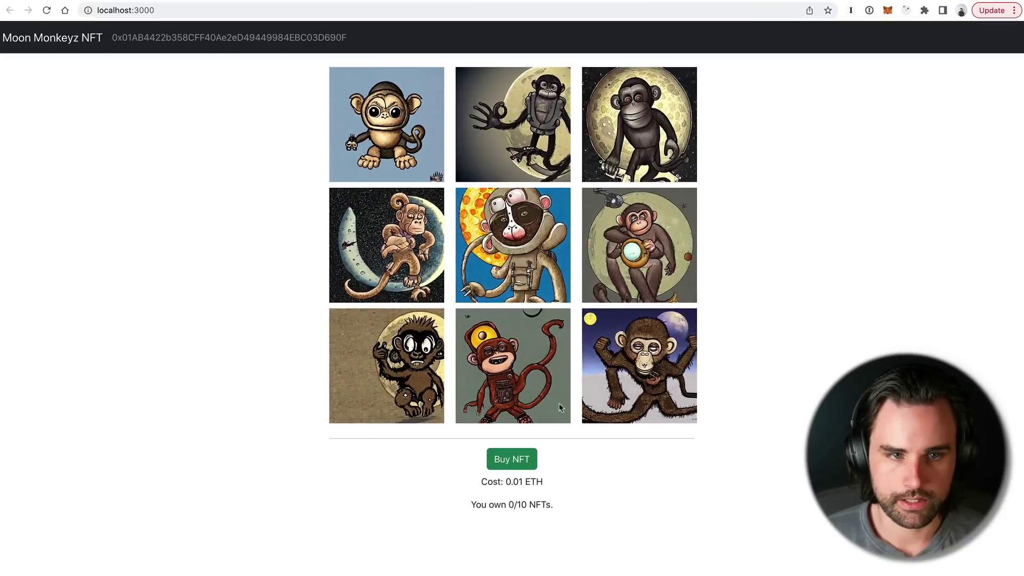
double_click(260, 33)
left_click(749, 201)
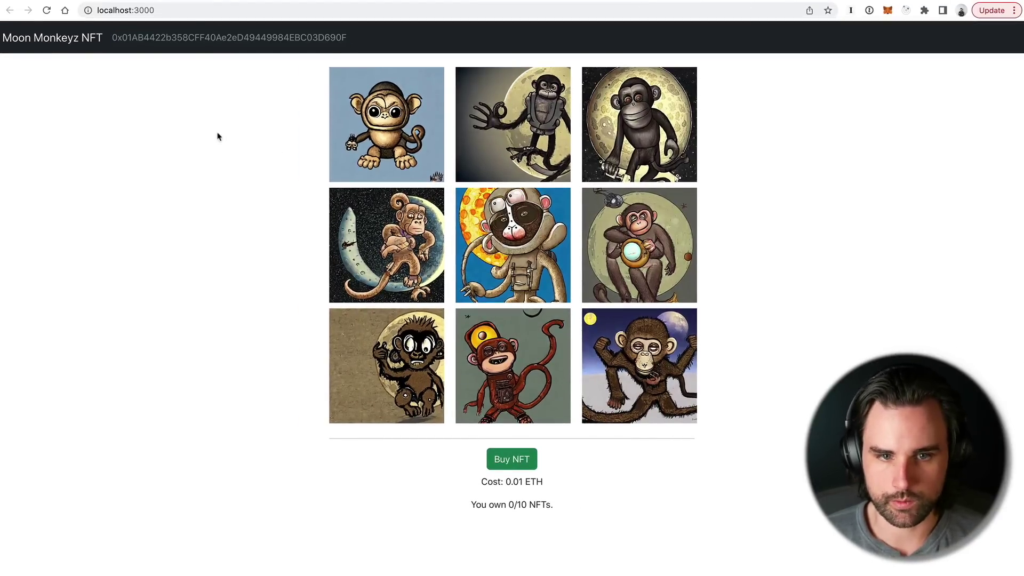
- Buy one NFT for 0.01 ETH, confirm it in MetaMask, and highlight 'You own 1/10 NFTs.'
left_click(523, 470)
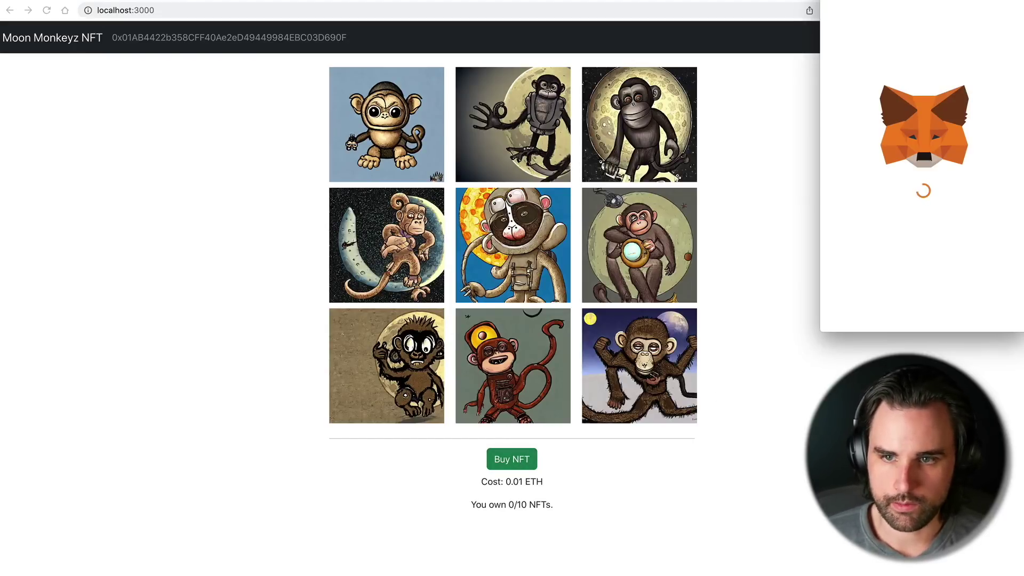
left_click(870, 358)
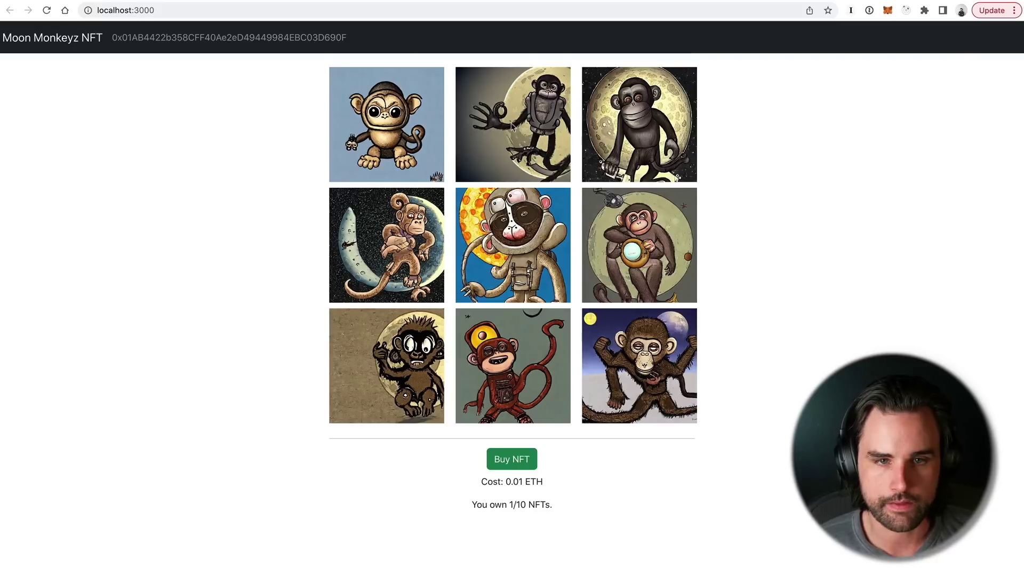
left_click_drag(465, 504, 608, 503)
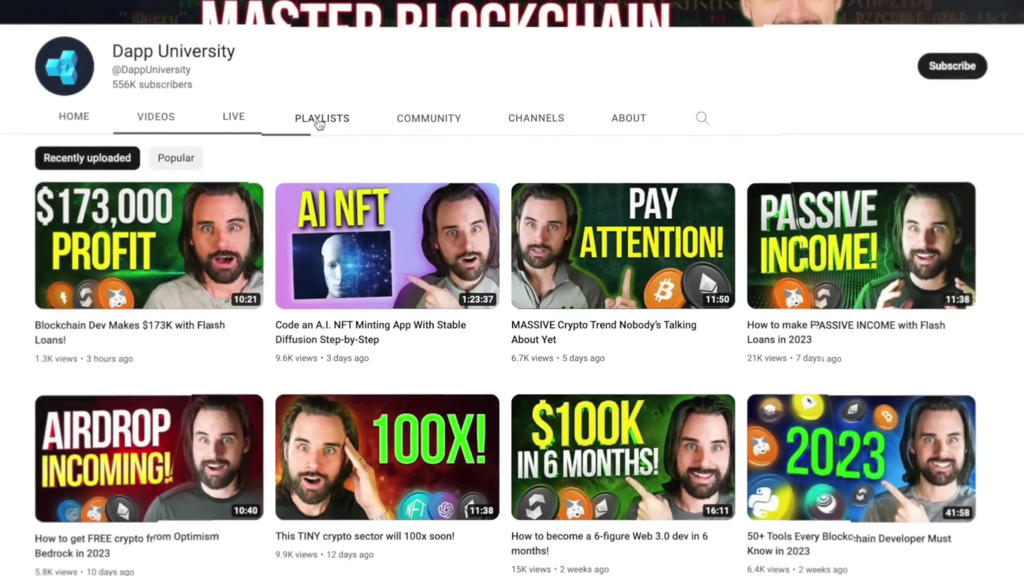
- Open Dapp University's 42-video Free Blockchain Development Courses playlist from the PLAYLISTS tab
left_click(319, 122)
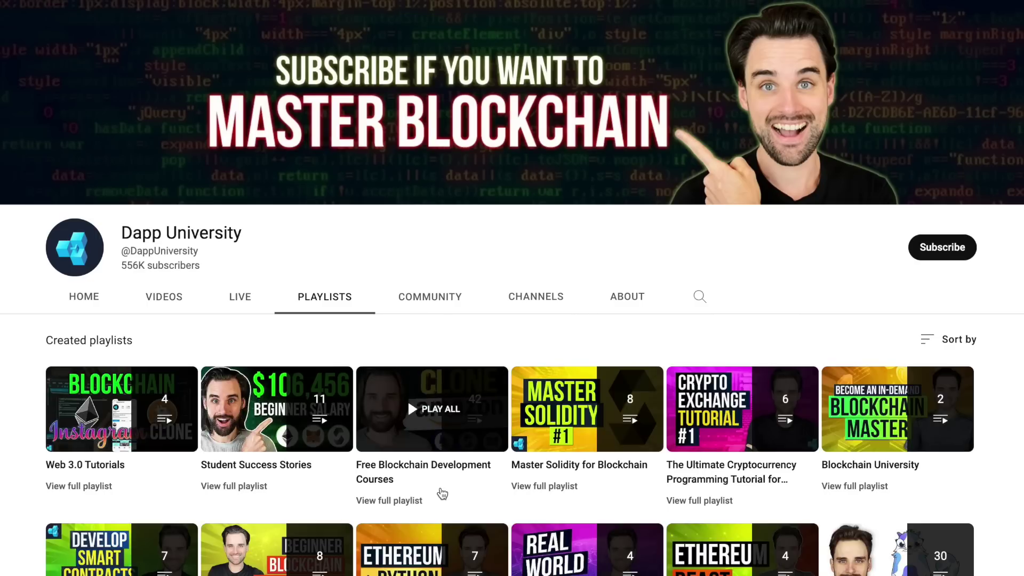
left_click(413, 504)
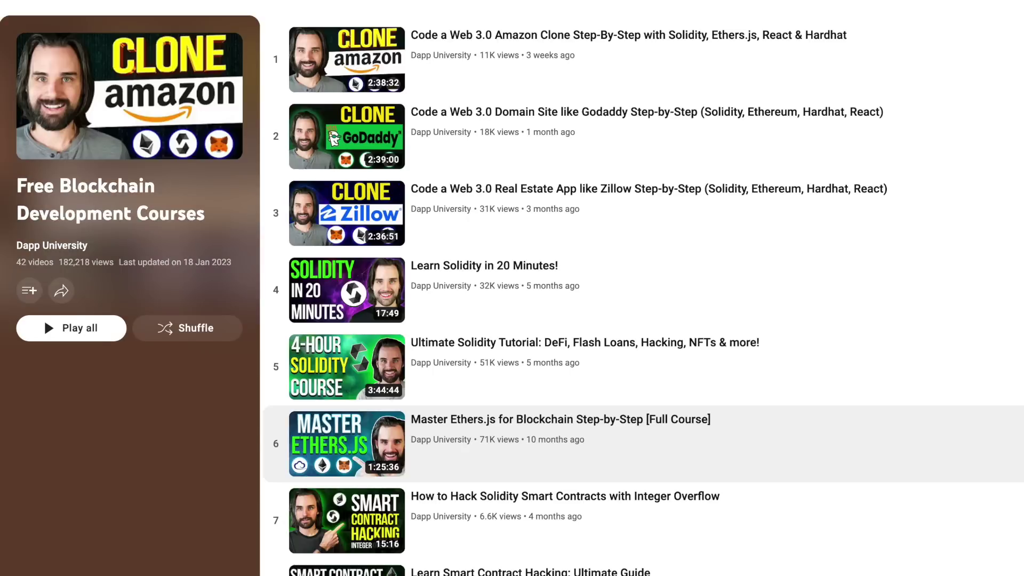